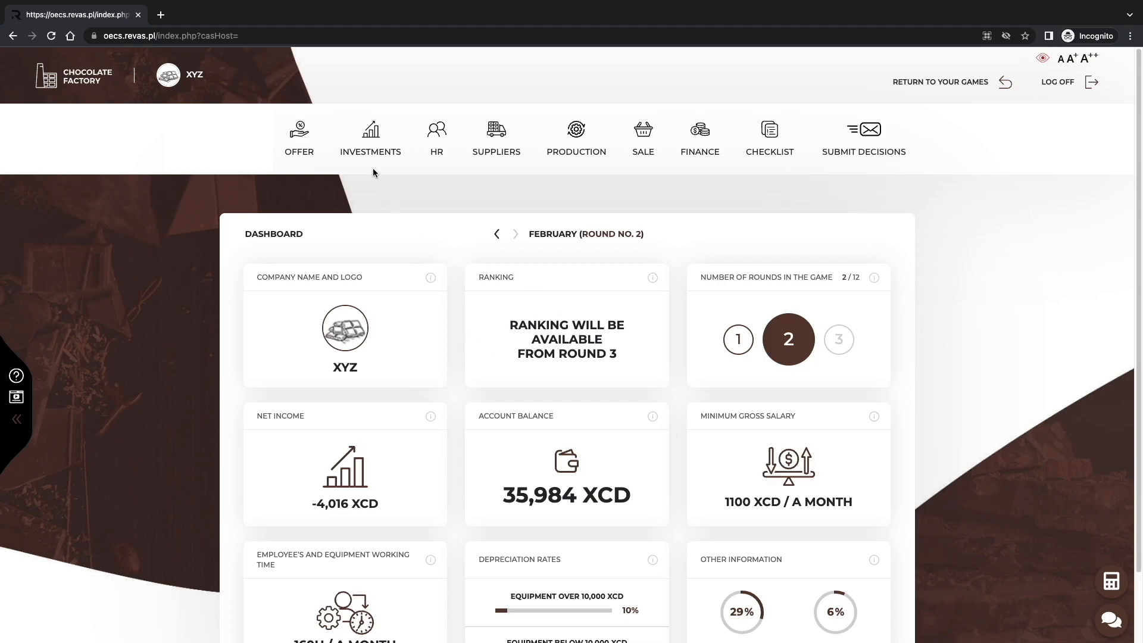
Review the company dashboard for February, round 2, including income, account balance, working time and tax information.
{"action": "mouse_move", "coordinate": [370, 156]}
{"action": "mouse_move", "coordinate": [696, 156]}
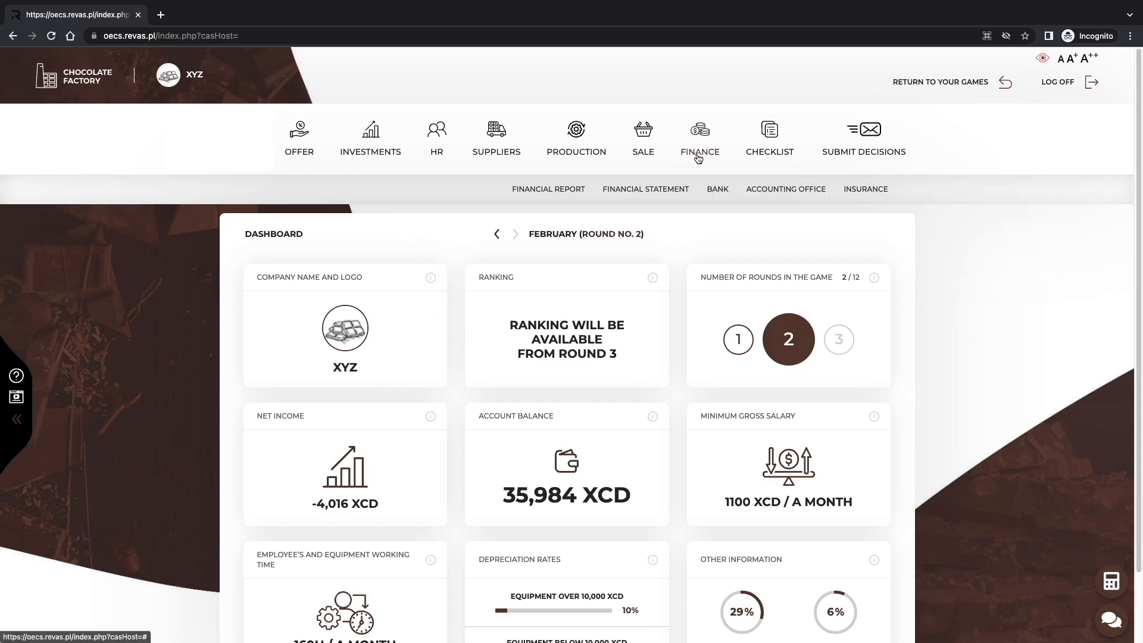
{"action": "scroll", "coordinate": [632, 334], "scroll_direction": "down", "scroll_amount": 2}
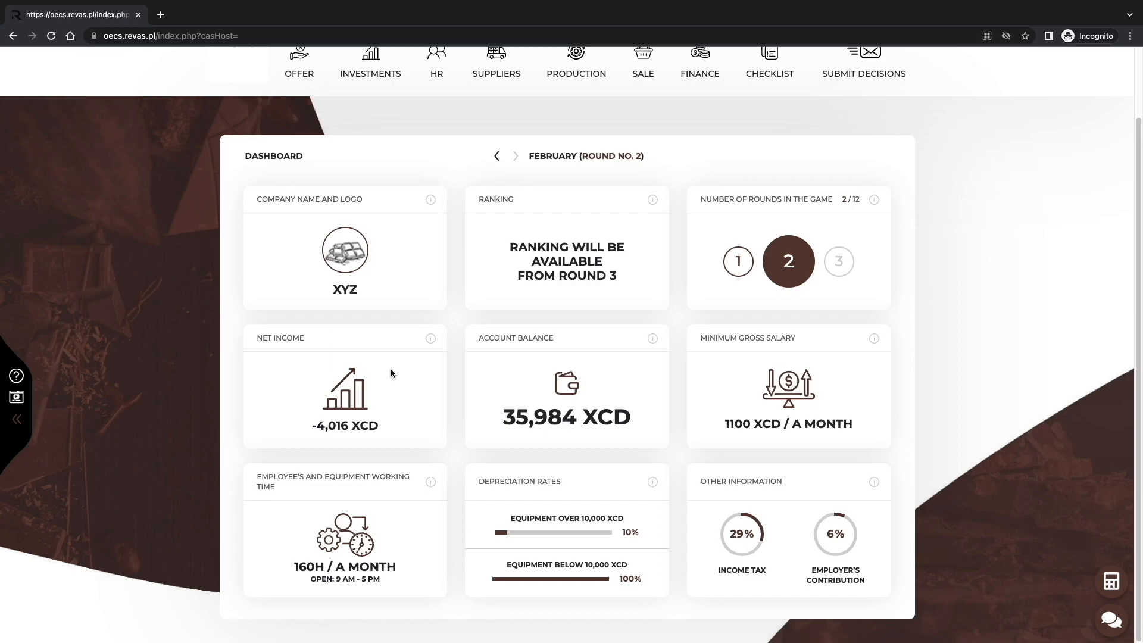
{"action": "scroll", "coordinate": [391, 369], "scroll_direction": "up", "scroll_amount": 2}
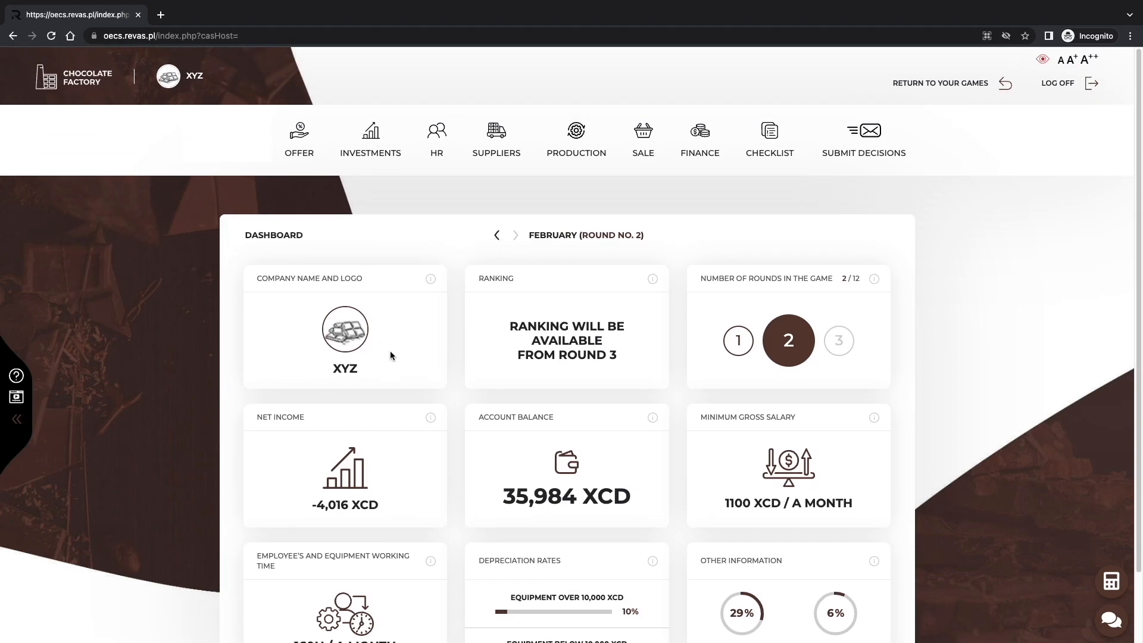
Examine the workstation investment results, comparing the companies' production and sales workstations in the table and chart.
{"action": "left_click", "coordinate": [364, 188]}
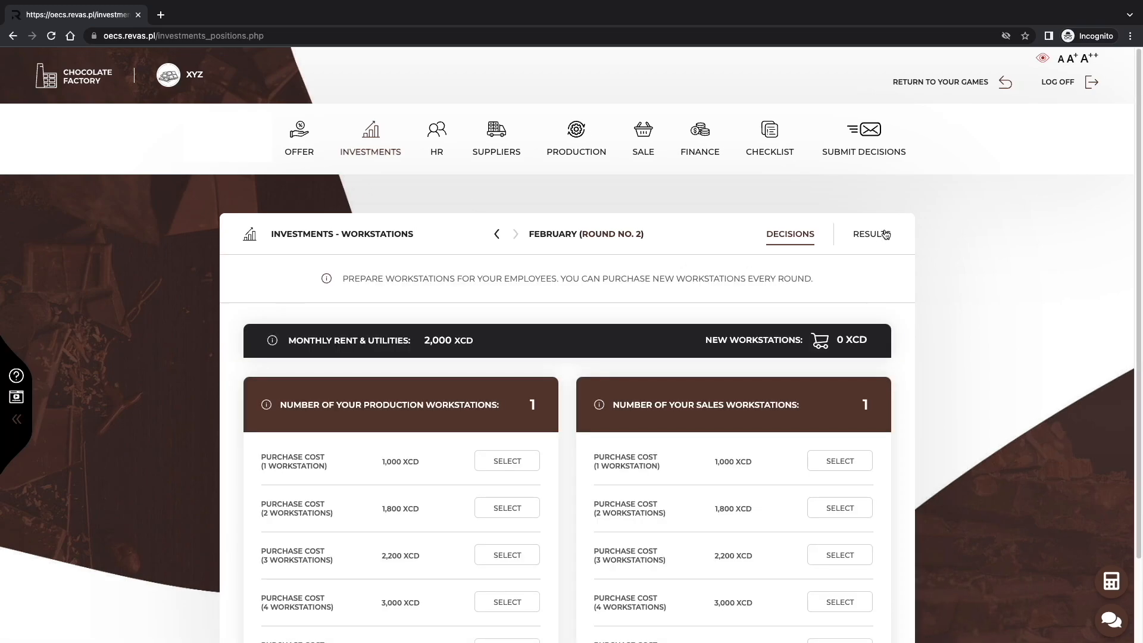
{"action": "left_click", "coordinate": [885, 234]}
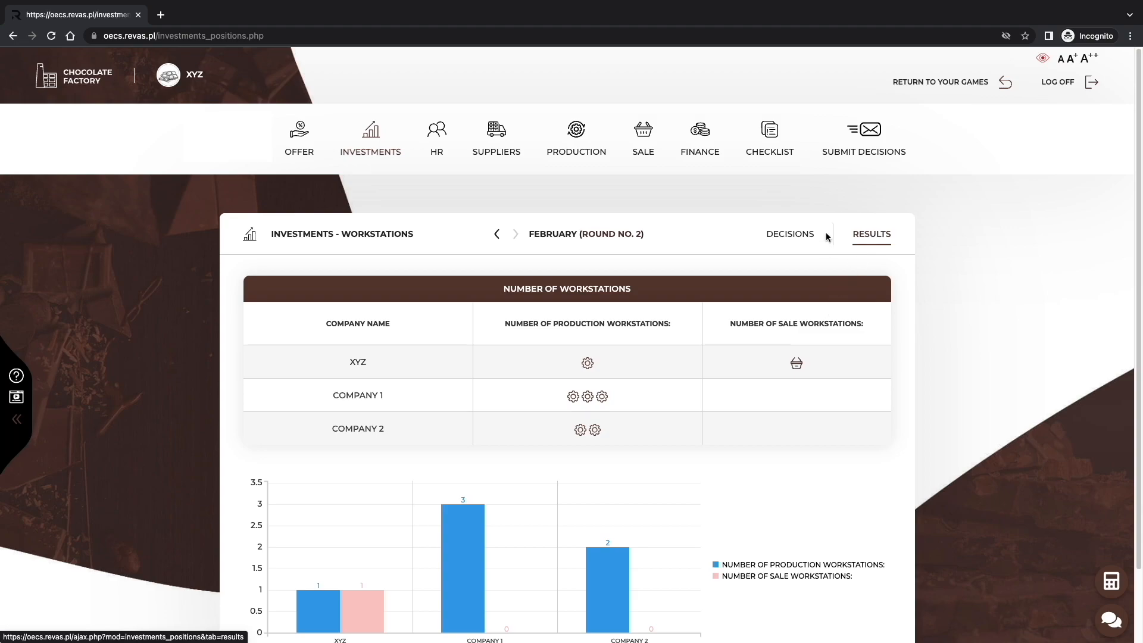
{"action": "scroll", "coordinate": [855, 252], "scroll_direction": "down", "scroll_amount": 2}
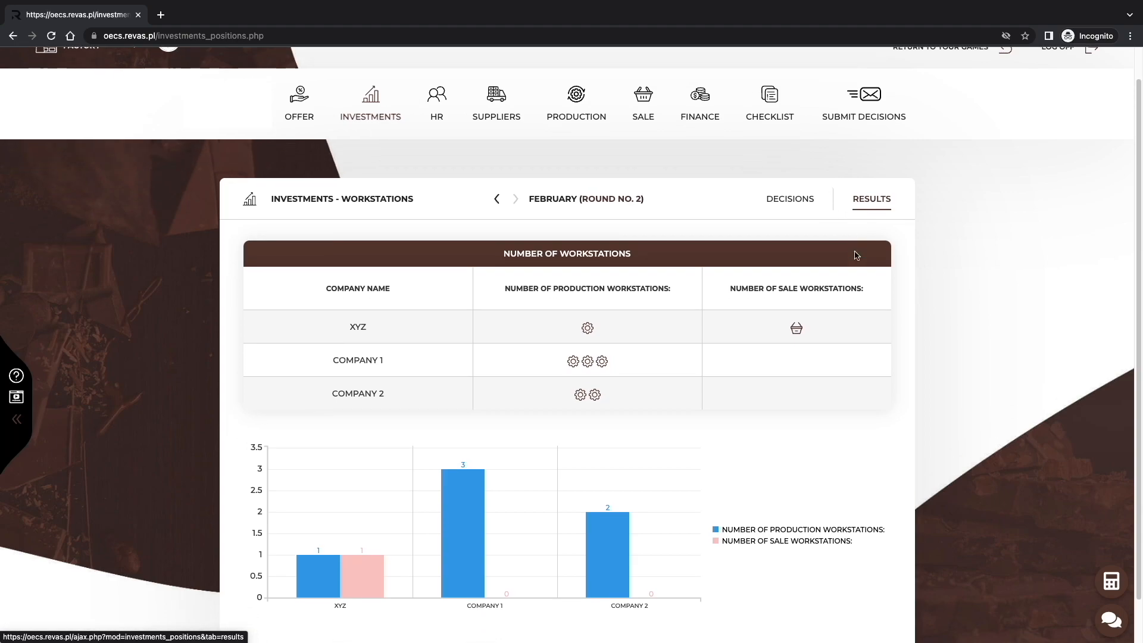
{"action": "scroll", "coordinate": [856, 255], "scroll_direction": "down", "scroll_amount": 2}
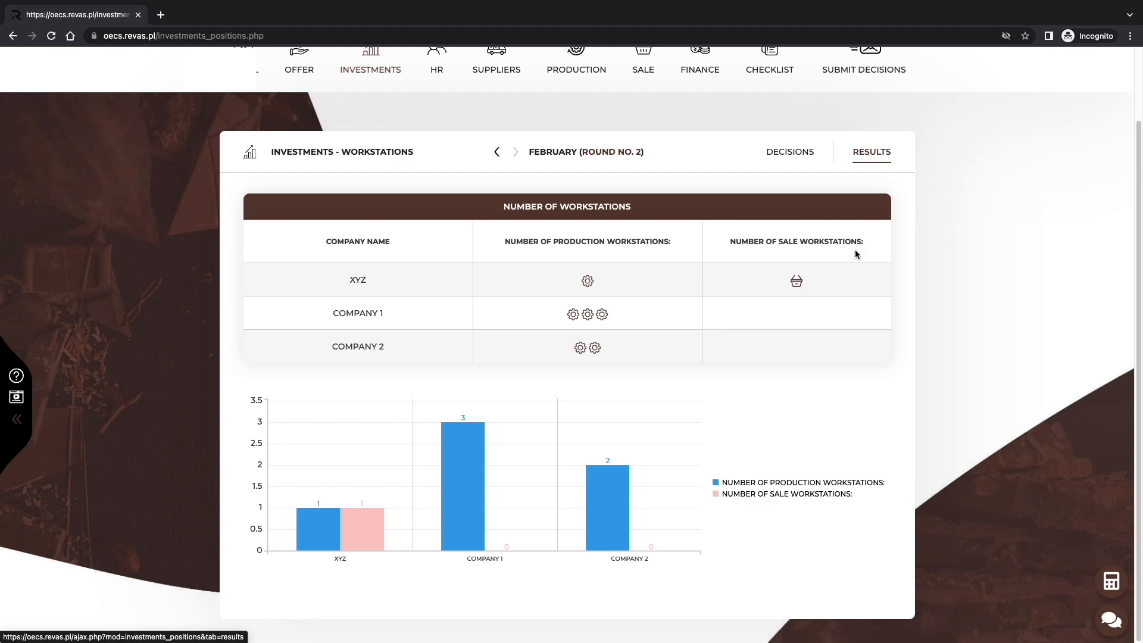
{"action": "scroll", "coordinate": [776, 274], "scroll_direction": "up", "scroll_amount": 4}
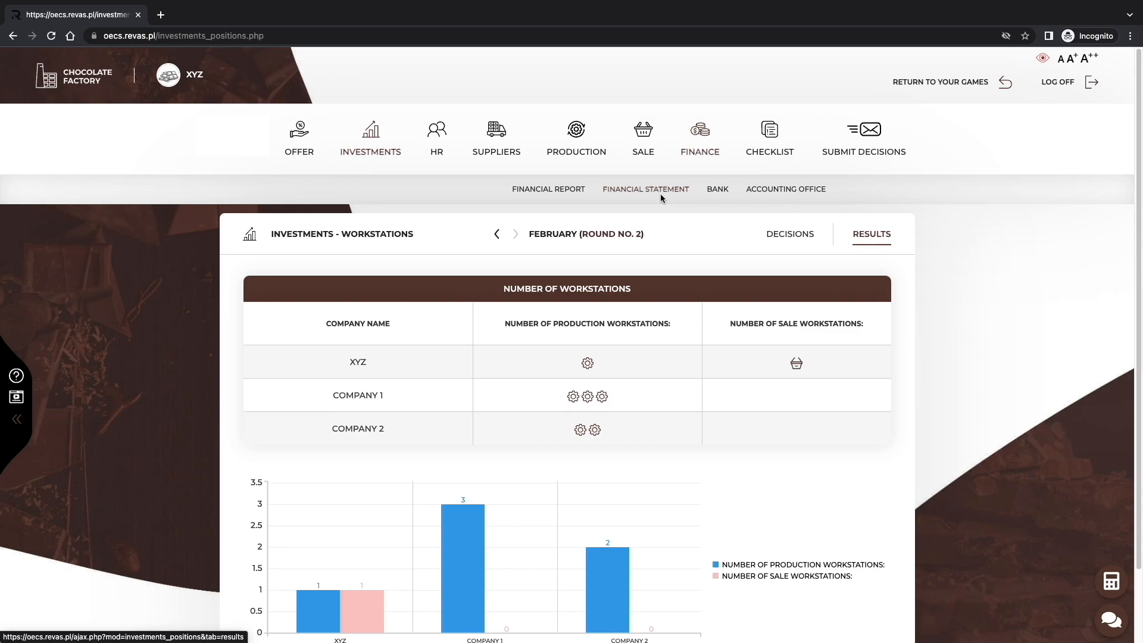
Review the financial report for February, including revenues, costs, net income and debt.
{"action": "left_click", "coordinate": [565, 196]}
{"action": "scroll", "coordinate": [566, 226], "scroll_direction": "down", "scroll_amount": 2}
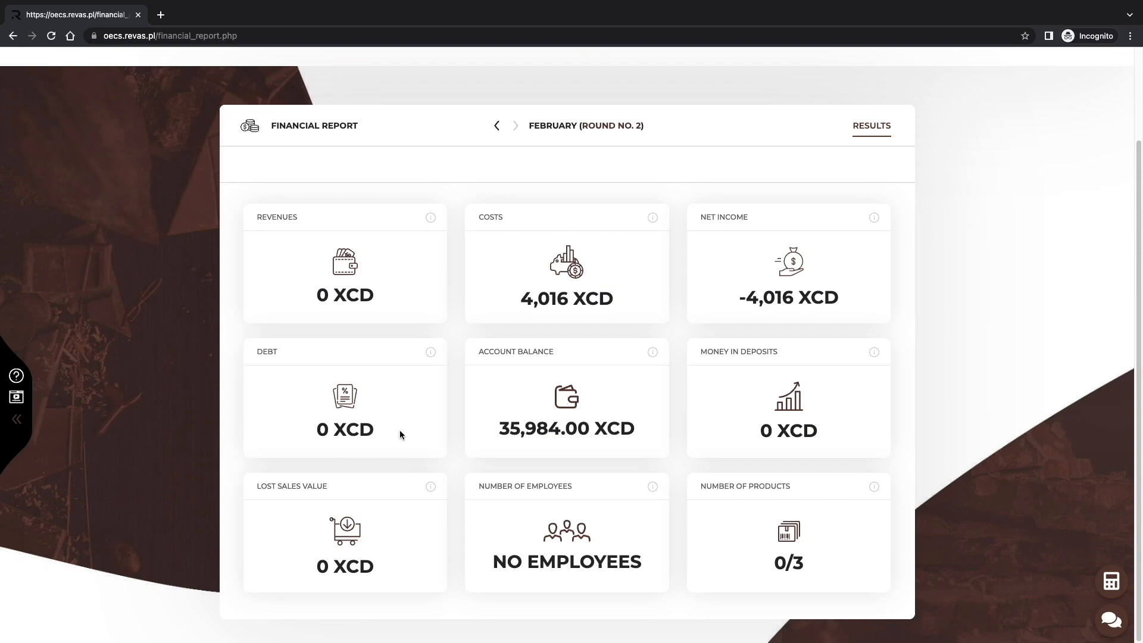
{"action": "scroll", "coordinate": [399, 430], "scroll_direction": "up", "scroll_amount": 2}
Examine the profit and loss account and the balance sheet in the financial statement.
{"action": "left_click", "coordinate": [662, 189]}
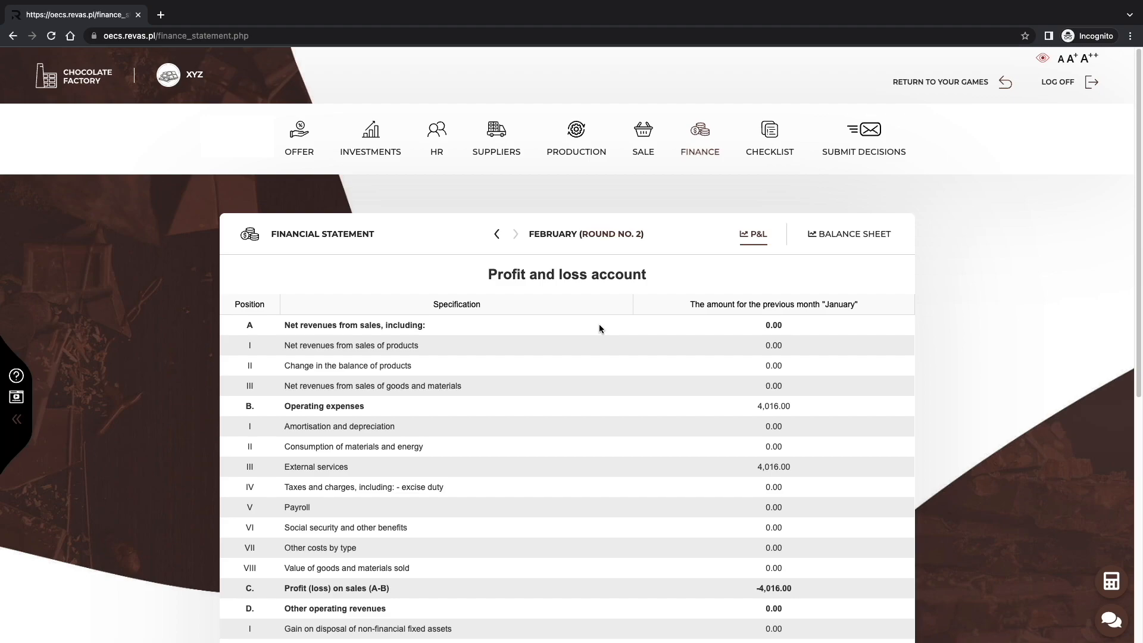
{"action": "scroll", "coordinate": [599, 328], "scroll_direction": "down", "scroll_amount": 1}
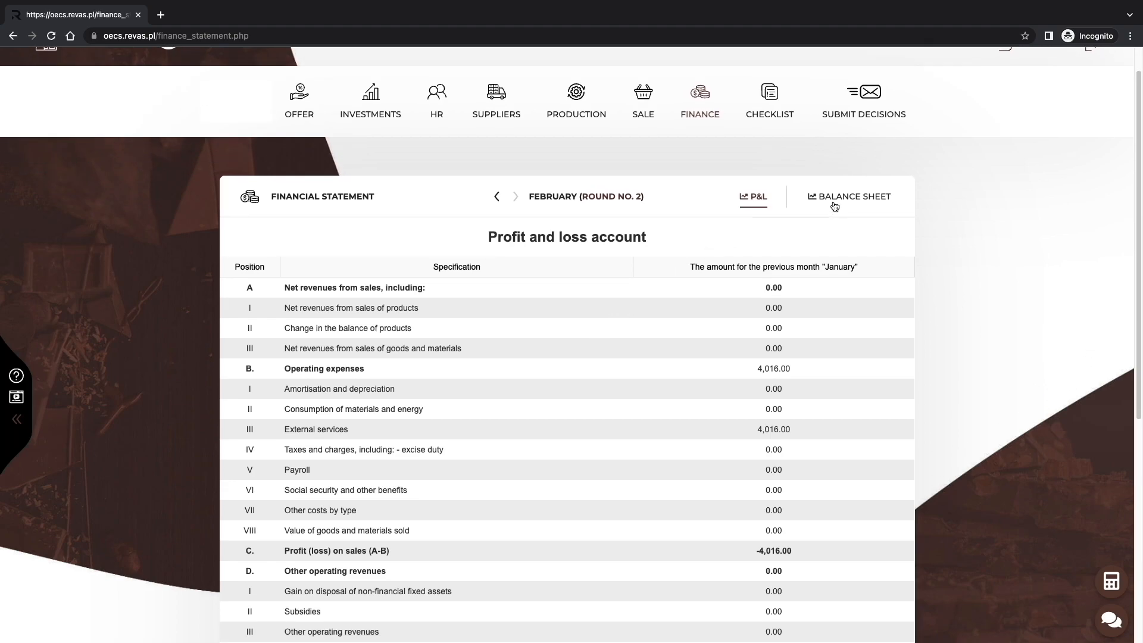
{"action": "left_click", "coordinate": [834, 203]}
{"action": "scroll", "coordinate": [873, 256], "scroll_direction": "down", "scroll_amount": 2}
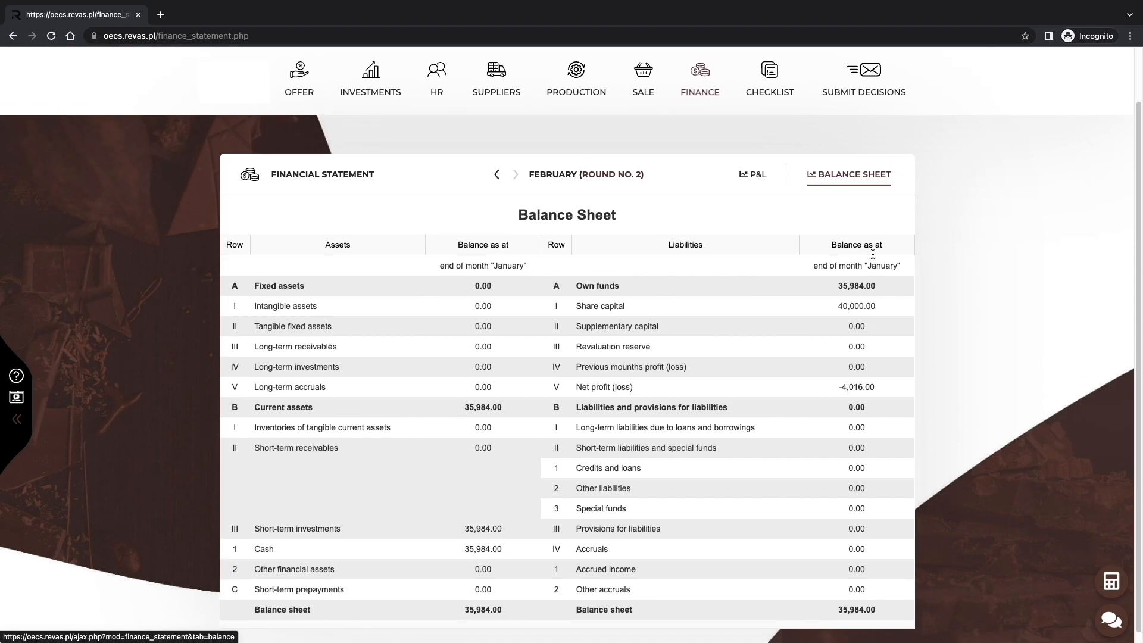
{"action": "scroll", "coordinate": [833, 250], "scroll_direction": "up", "scroll_amount": 1}
Review the transaction history of the company's bank account.
{"action": "mouse_move", "coordinate": [712, 137]}
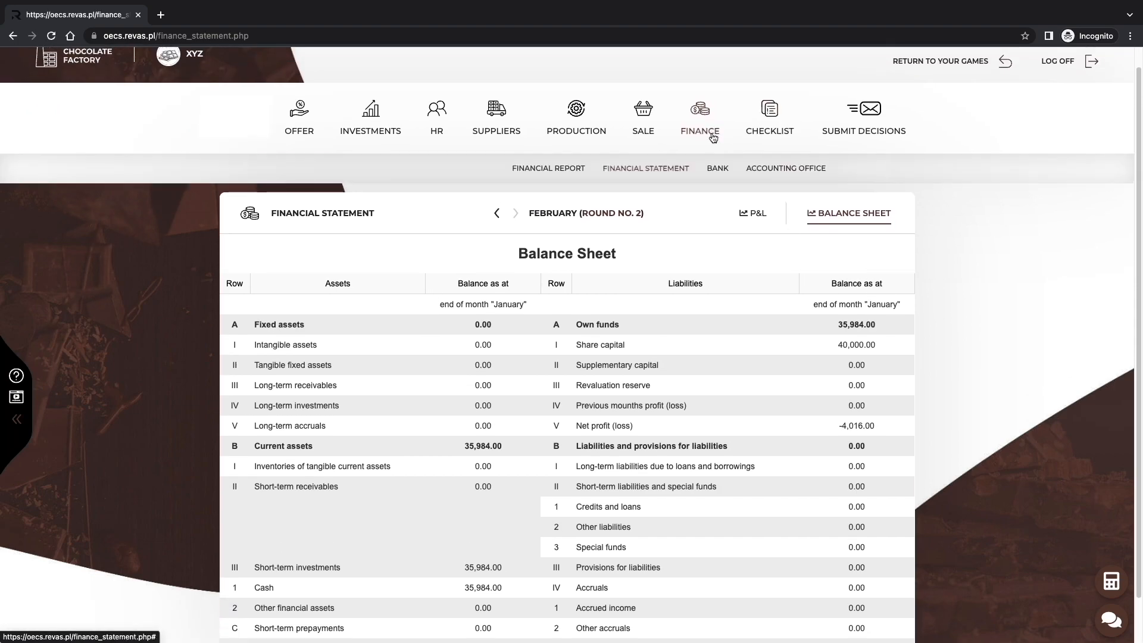
{"action": "left_click", "coordinate": [723, 170]}
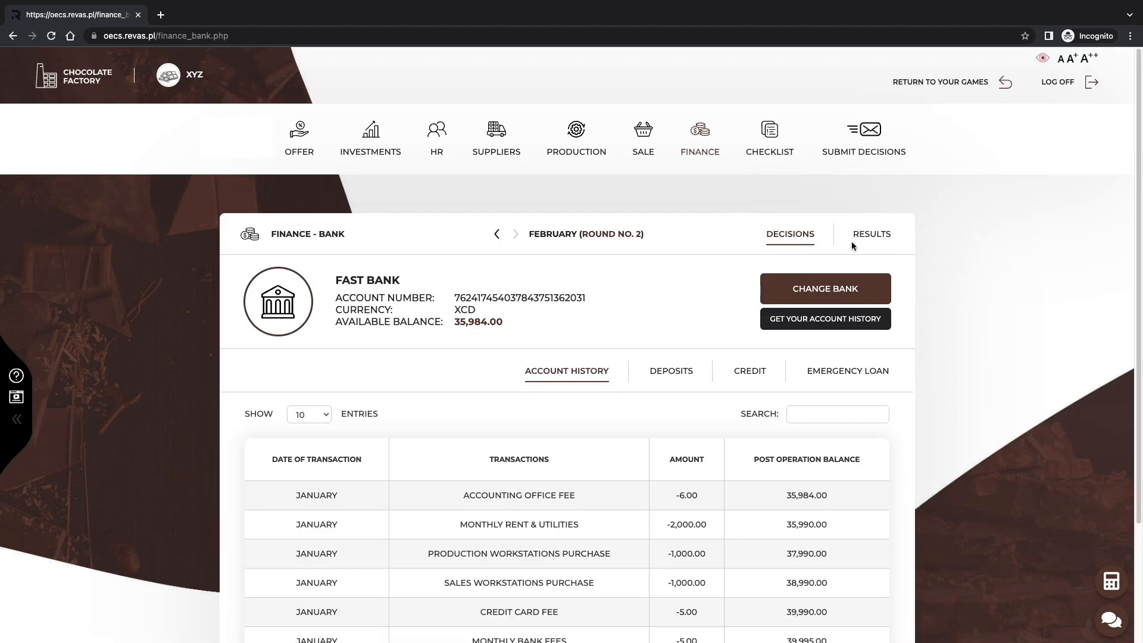
{"action": "scroll", "coordinate": [851, 241], "scroll_direction": "down", "scroll_amount": 1}
{"action": "scroll", "coordinate": [854, 245], "scroll_direction": "down", "scroll_amount": 2}
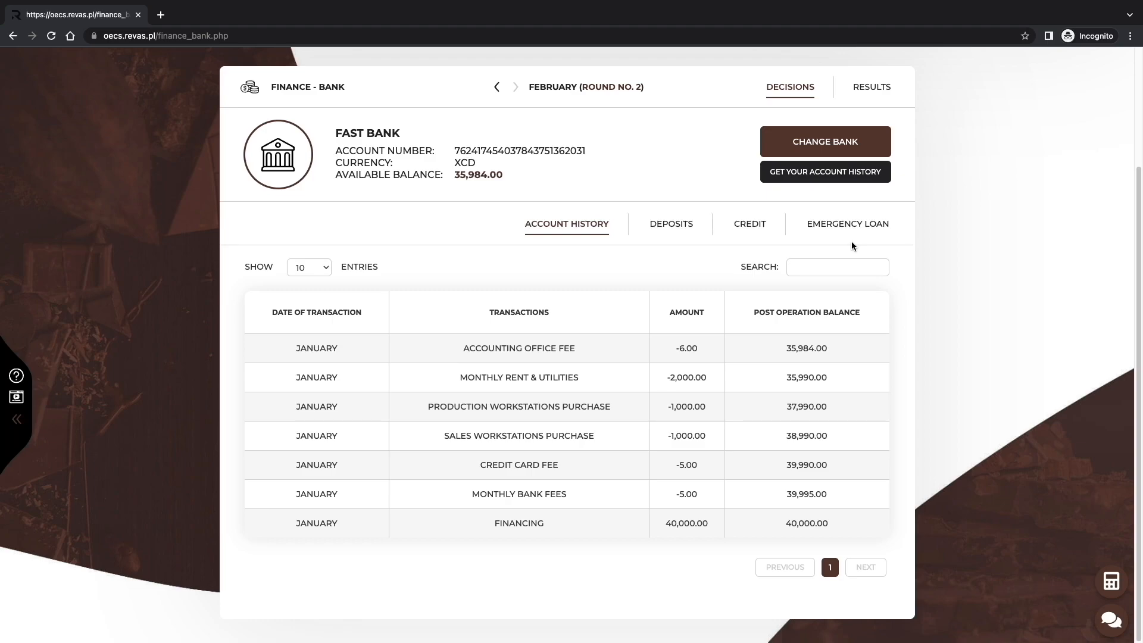
{"action": "scroll", "coordinate": [851, 246], "scroll_direction": "up", "scroll_amount": 1}
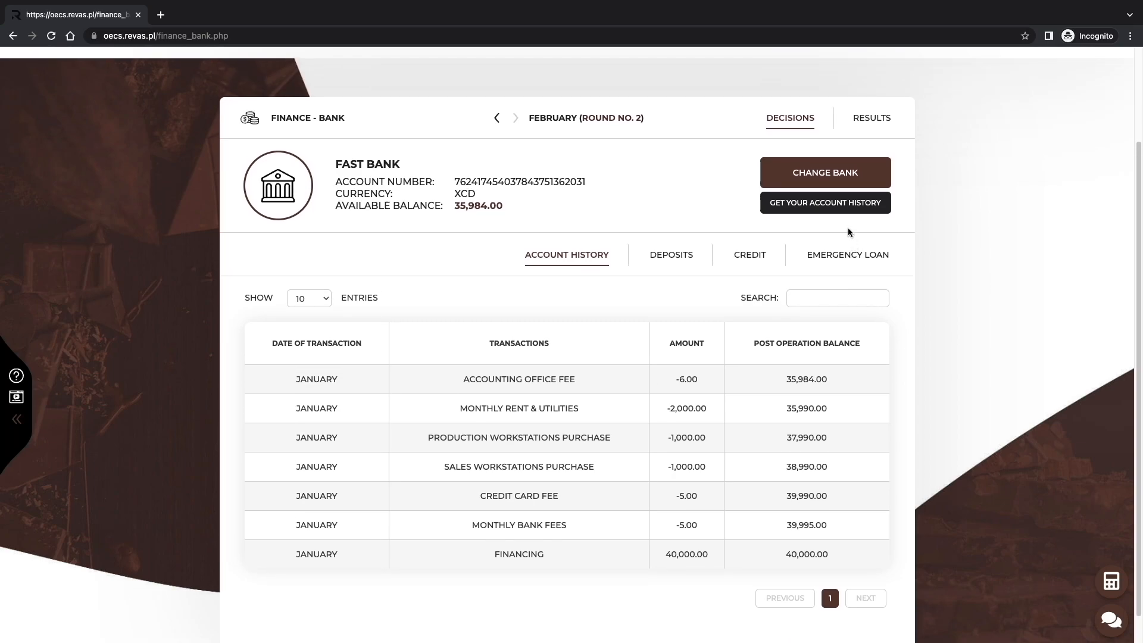
{"action": "scroll", "coordinate": [848, 229], "scroll_direction": "up", "scroll_amount": 1}
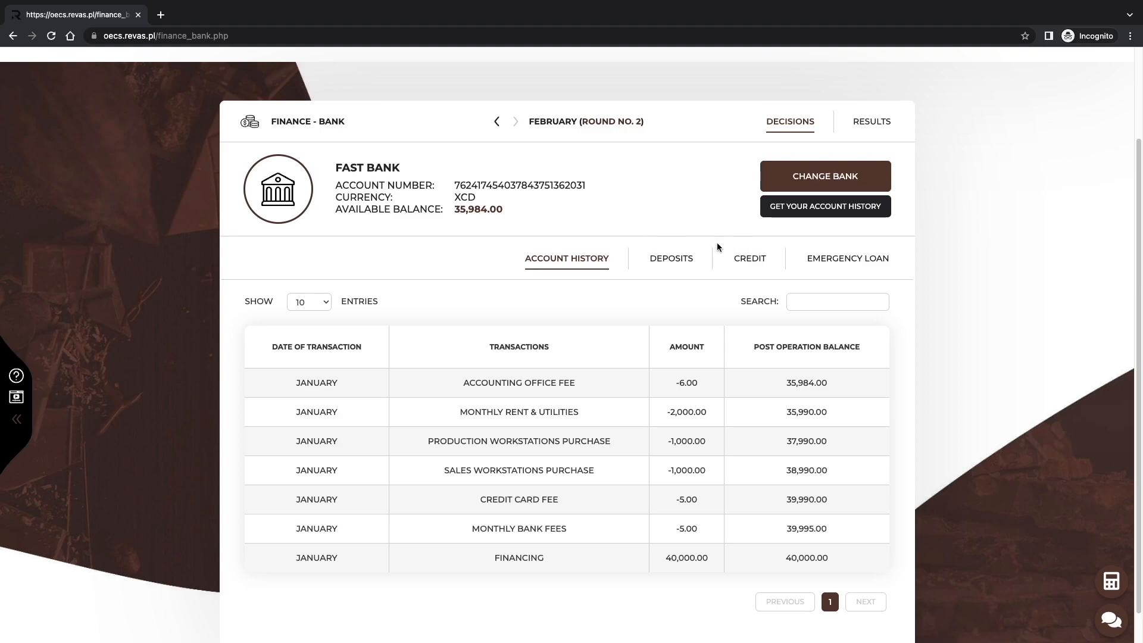
{"action": "scroll", "coordinate": [786, 226], "scroll_direction": "up", "scroll_amount": 3}
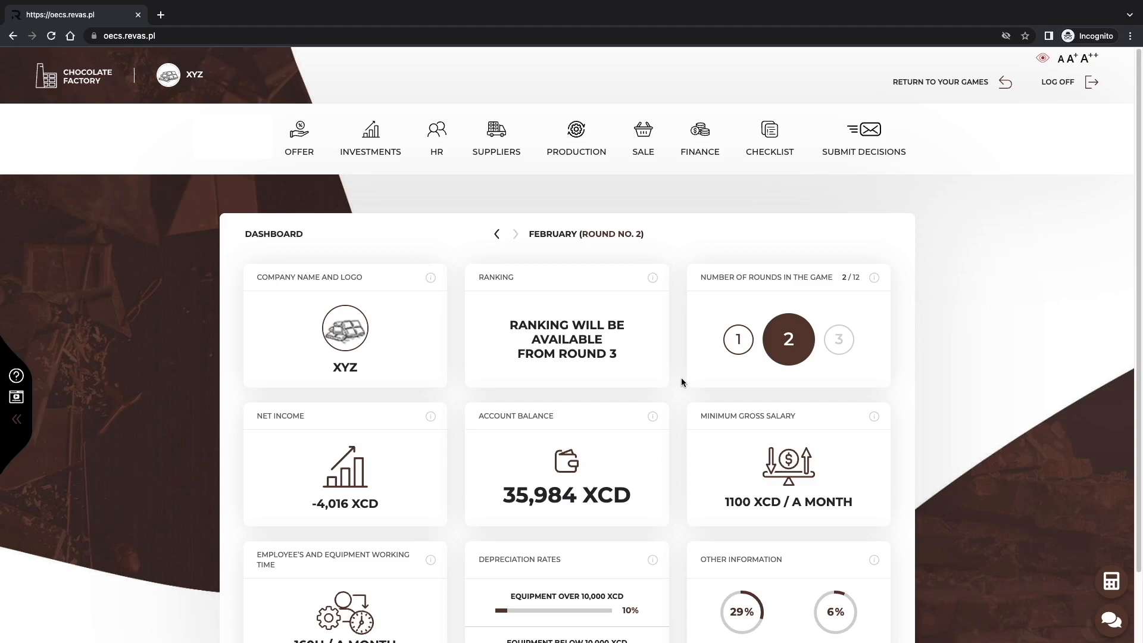
Review the selected products in the retail offer with their production times, sales times and monthly demand forecasts.
{"action": "left_click", "coordinate": [298, 142]}
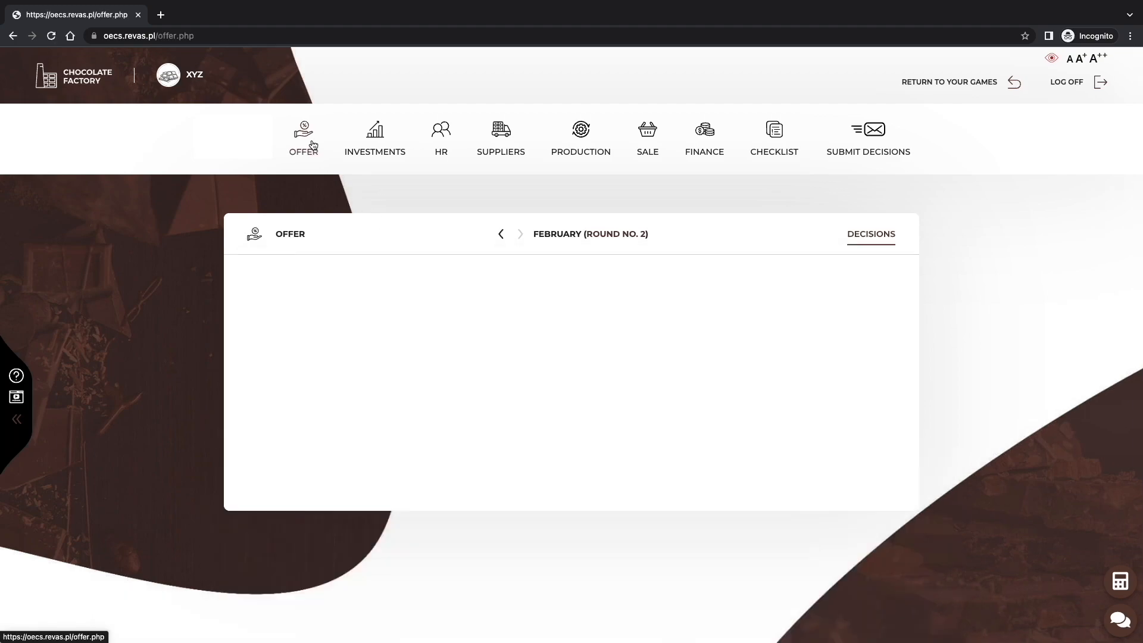
{"action": "scroll", "coordinate": [995, 341], "scroll_direction": "down", "scroll_amount": 2}
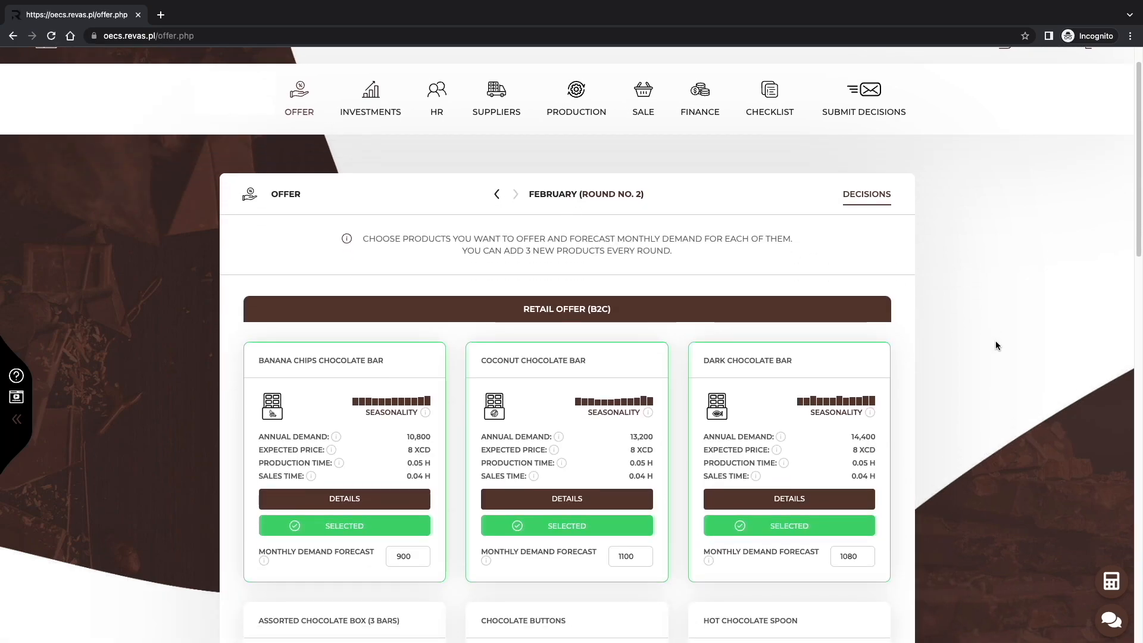
{"action": "scroll", "coordinate": [995, 345], "scroll_direction": "down", "scroll_amount": 2}
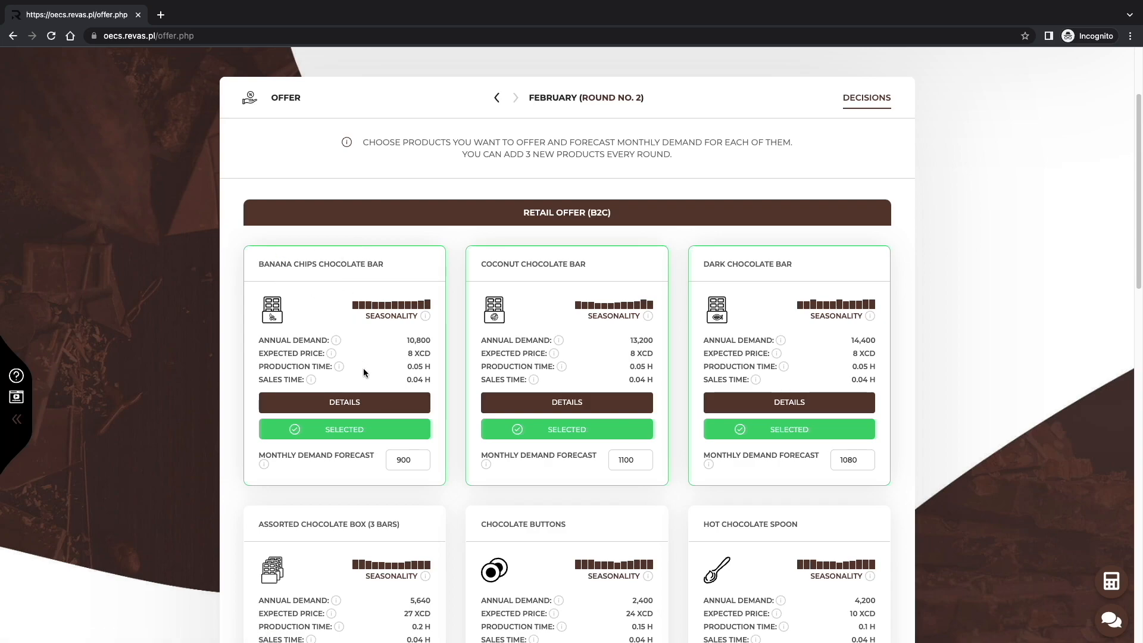
Examine the equipment, employee and resource requirements of the Banana Chips Chocolate Bar.
{"action": "left_click", "coordinate": [380, 401]}
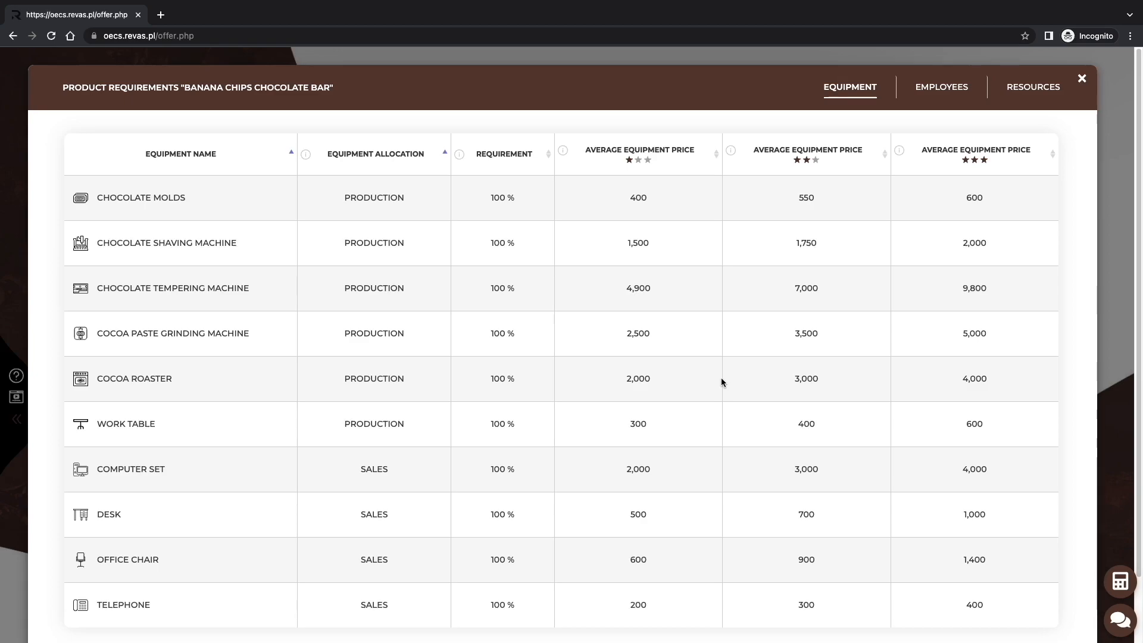
{"action": "left_click", "coordinate": [934, 88]}
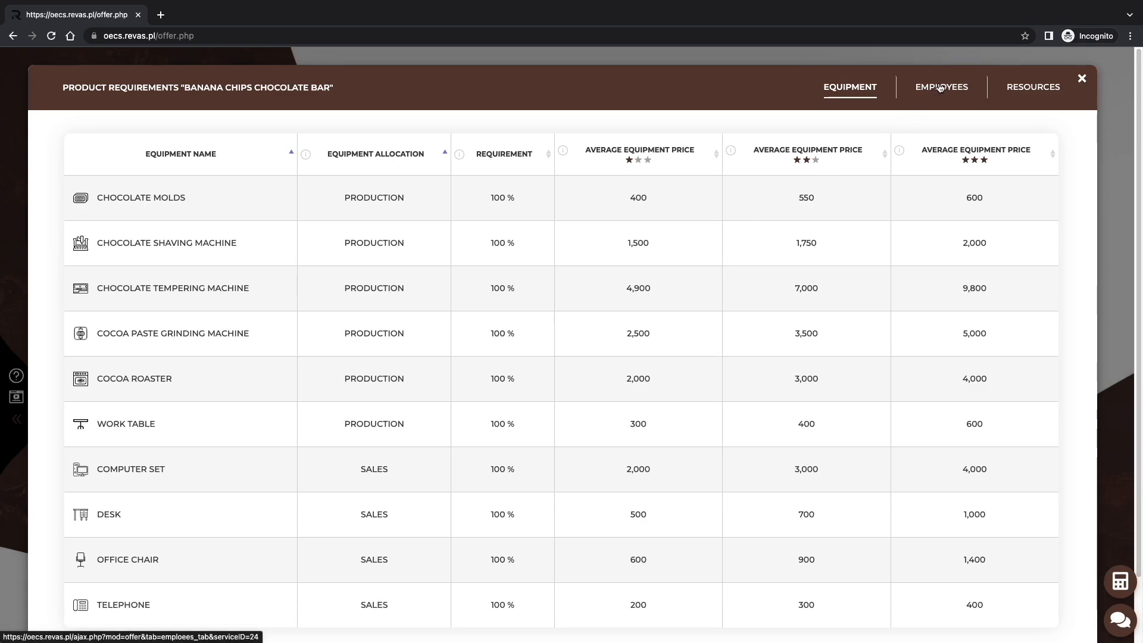
{"action": "left_click", "coordinate": [1045, 88]}
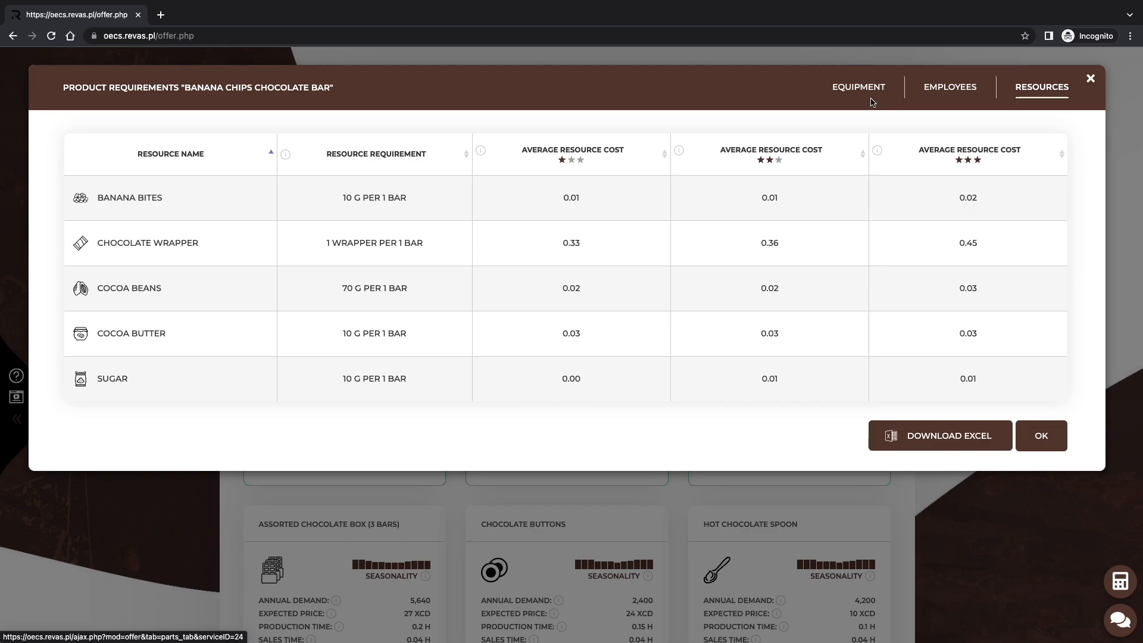
{"action": "left_click", "coordinate": [869, 94]}
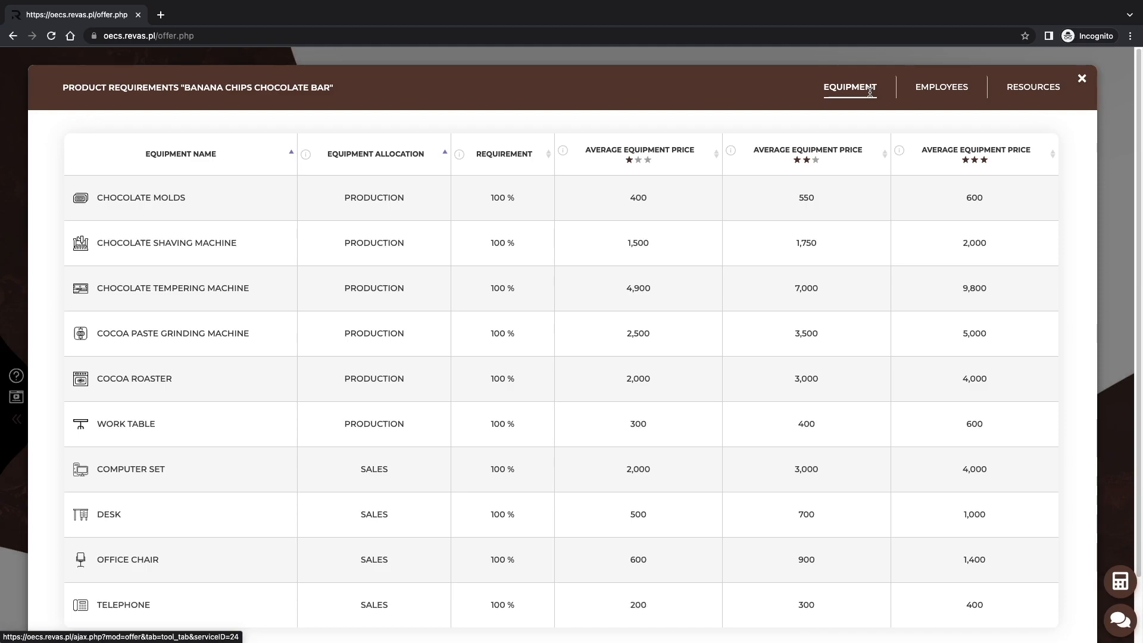
Download the Banana Chips Chocolate Bar requirements as an Excel file and close the requirements window.
{"action": "scroll", "coordinate": [230, 545], "scroll_direction": "down", "scroll_amount": 2}
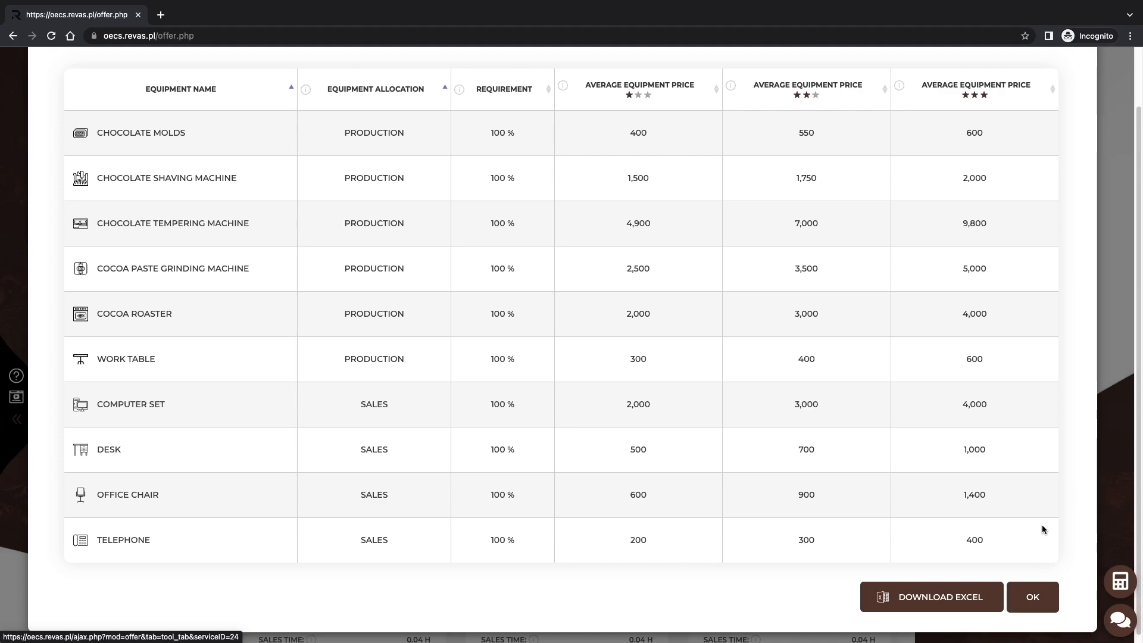
{"action": "left_click", "coordinate": [962, 601]}
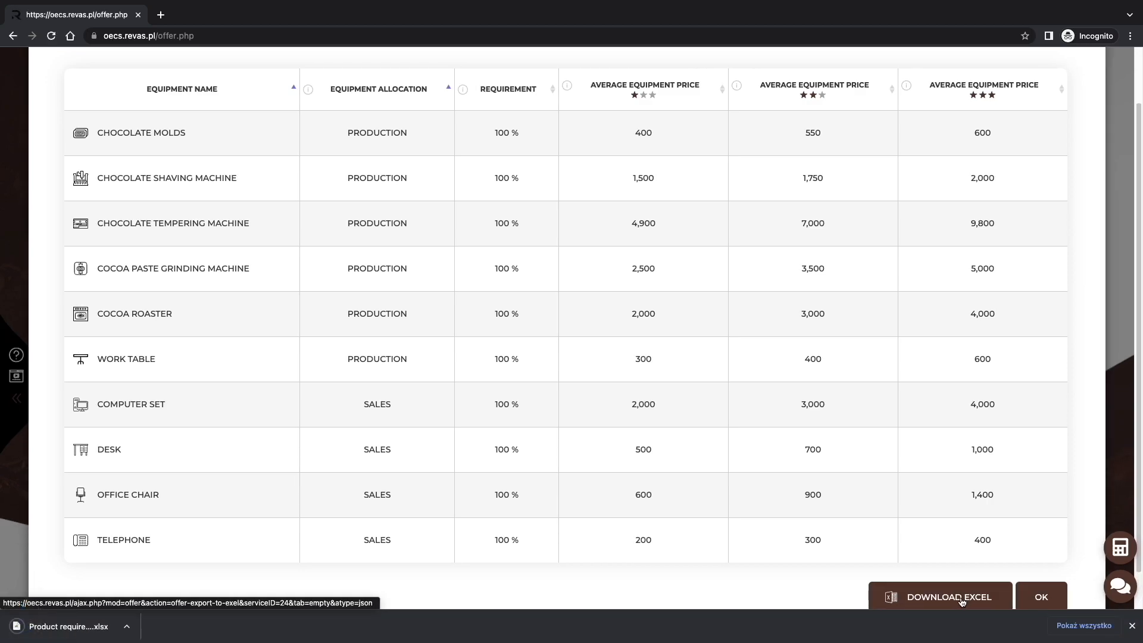
{"action": "left_click", "coordinate": [1131, 625]}
{"action": "scroll", "coordinate": [989, 559], "scroll_direction": "up", "scroll_amount": 1}
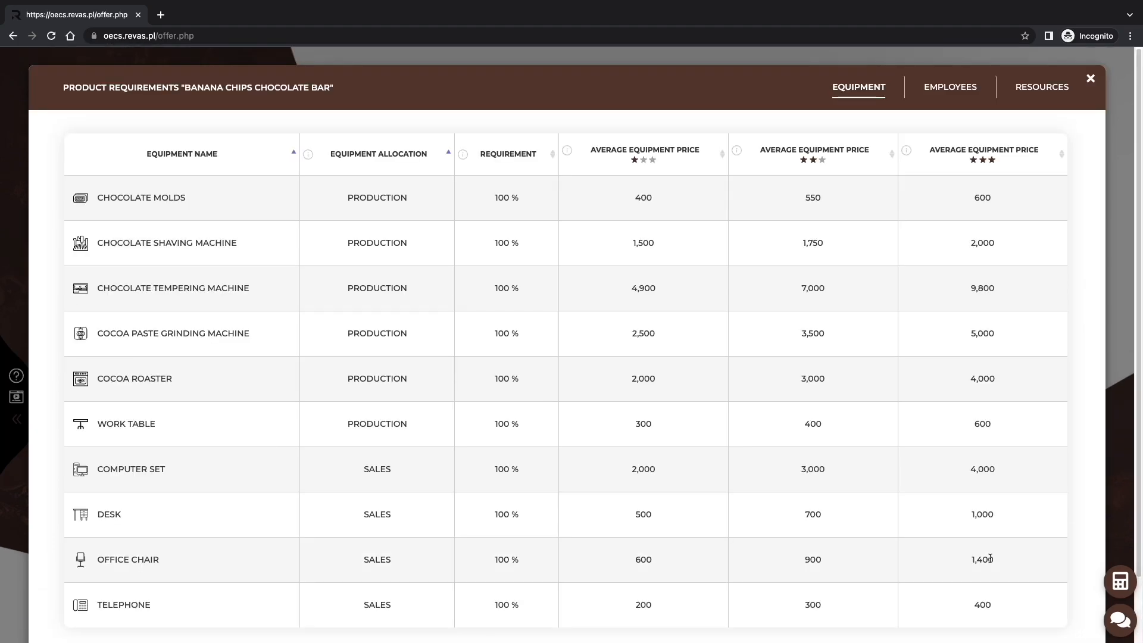
{"action": "left_click", "coordinate": [1090, 78]}
{"action": "scroll", "coordinate": [977, 338], "scroll_direction": "up", "scroll_amount": 2}
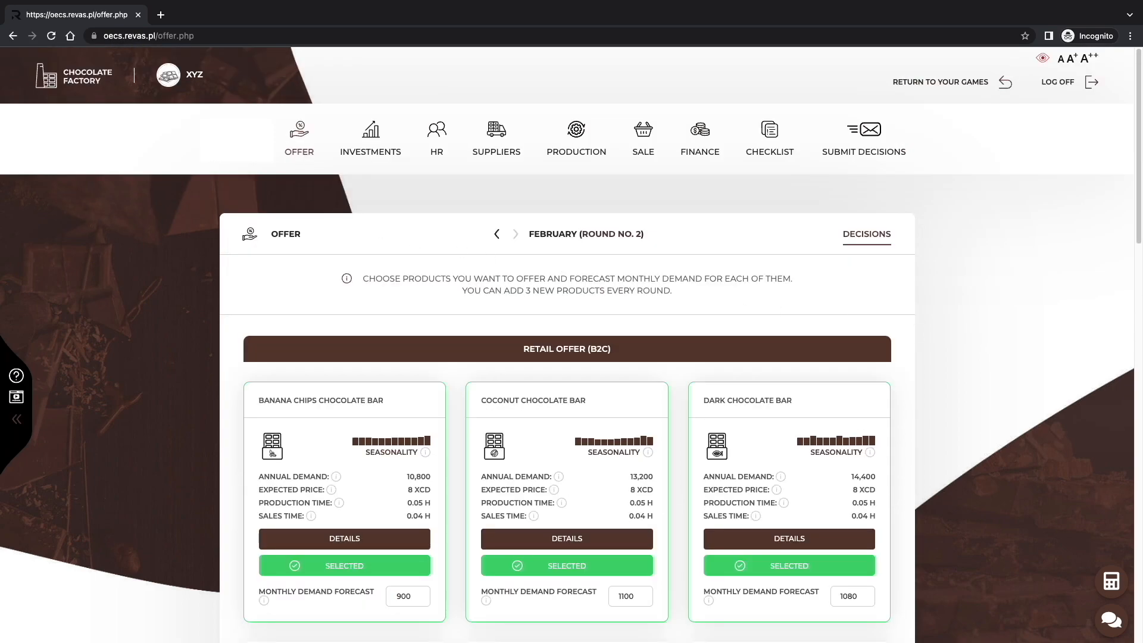
Switch to the Round 2 spreadsheet in Google Sheets and examine the product data and production equipment table on the Equipment sheet.
{"action": "left_click", "coordinate": [161, 15]}
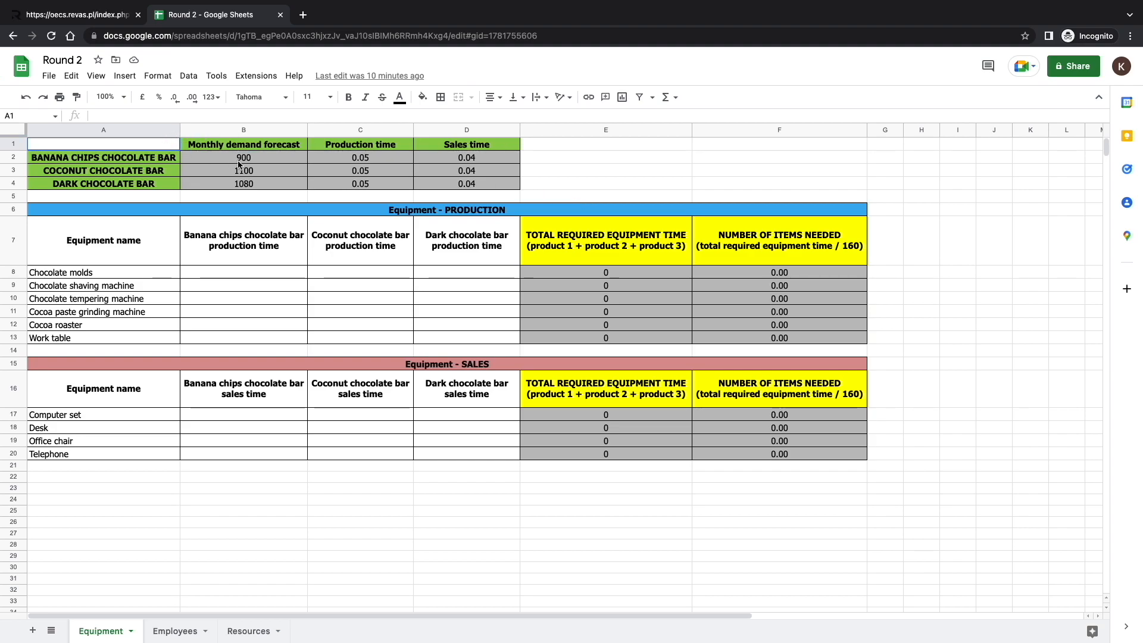
{"action": "left_click", "coordinate": [452, 183], "text": "shift"}
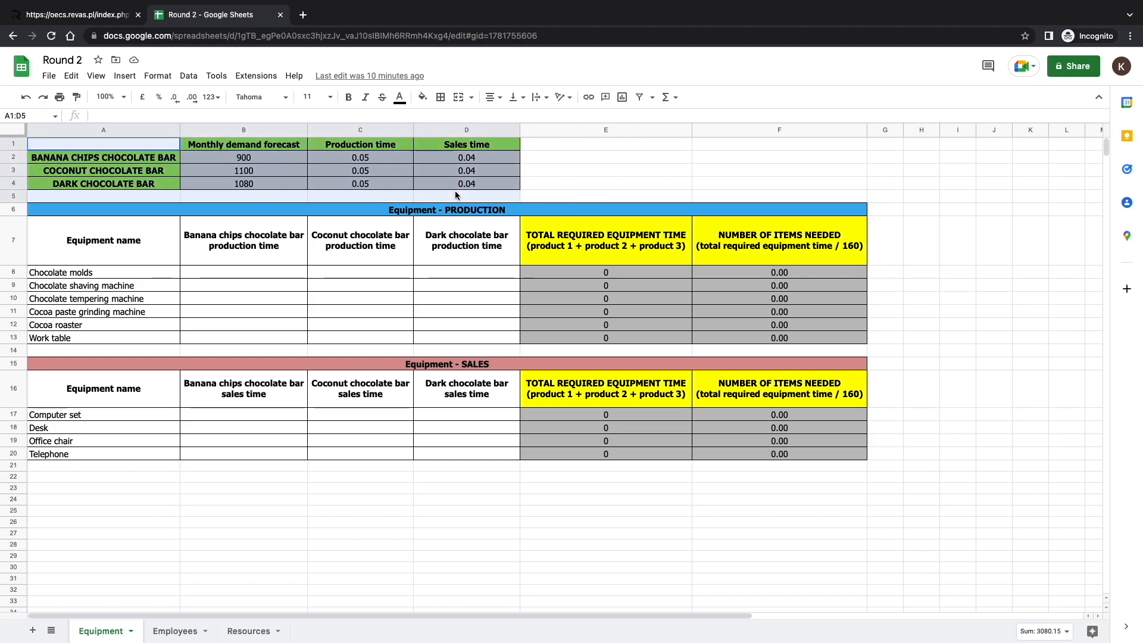
{"action": "left_click", "coordinate": [544, 195]}
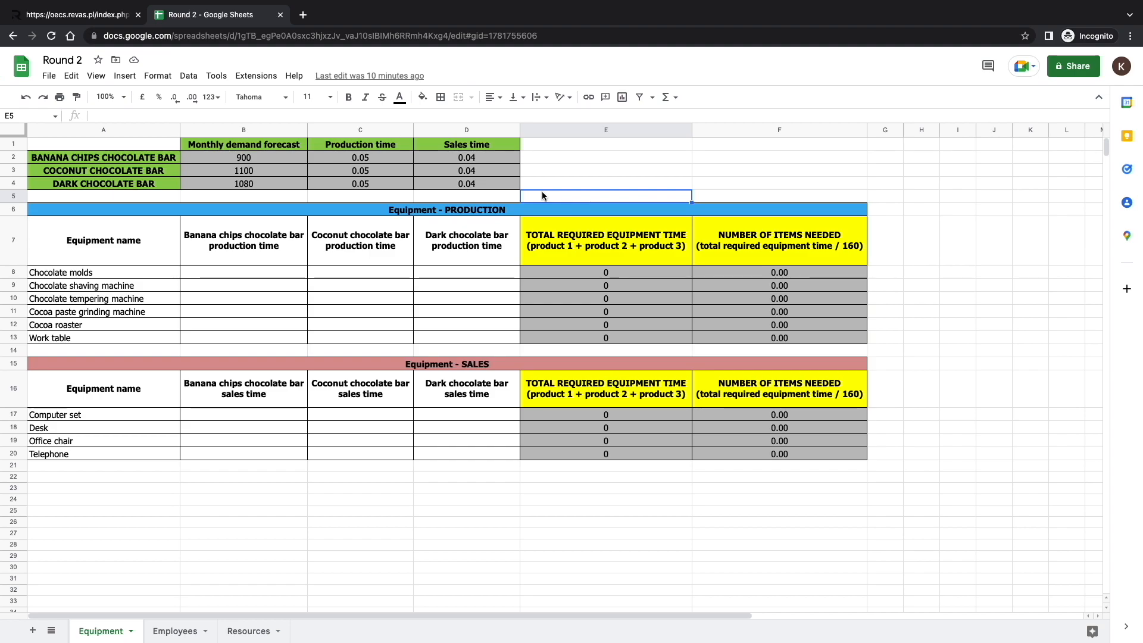
{"action": "left_click_drag", "start_coordinate": [95, 213], "coordinate": [720, 339]}
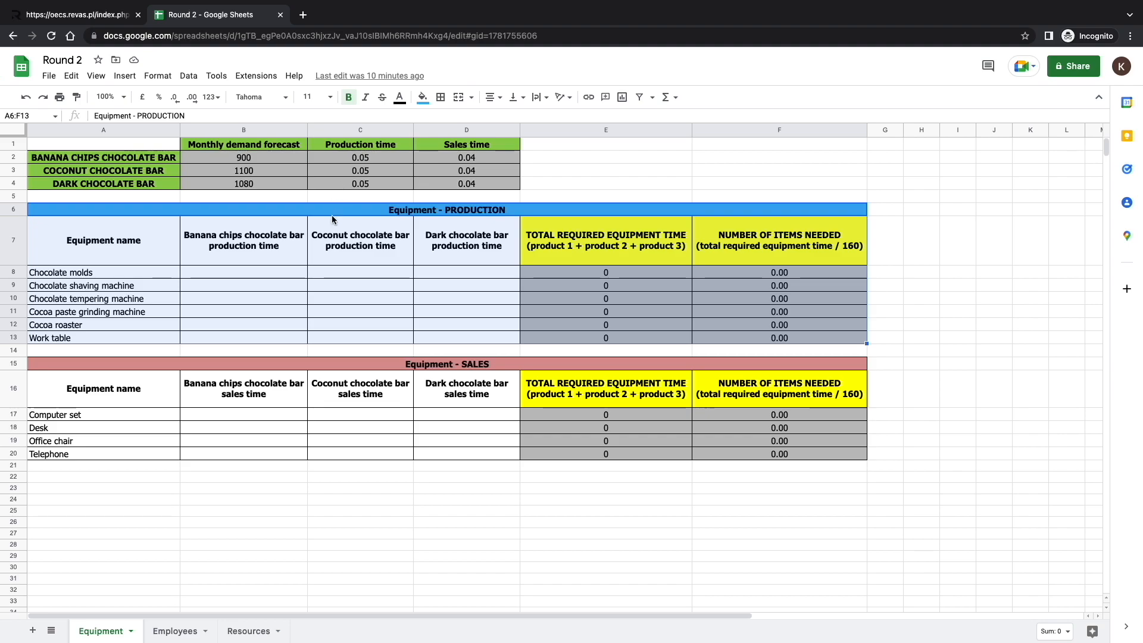
Calculate the chocolate molds' banana chips bar production time in B8 with the formula =B2*C2.
{"action": "left_click", "coordinate": [288, 276]}
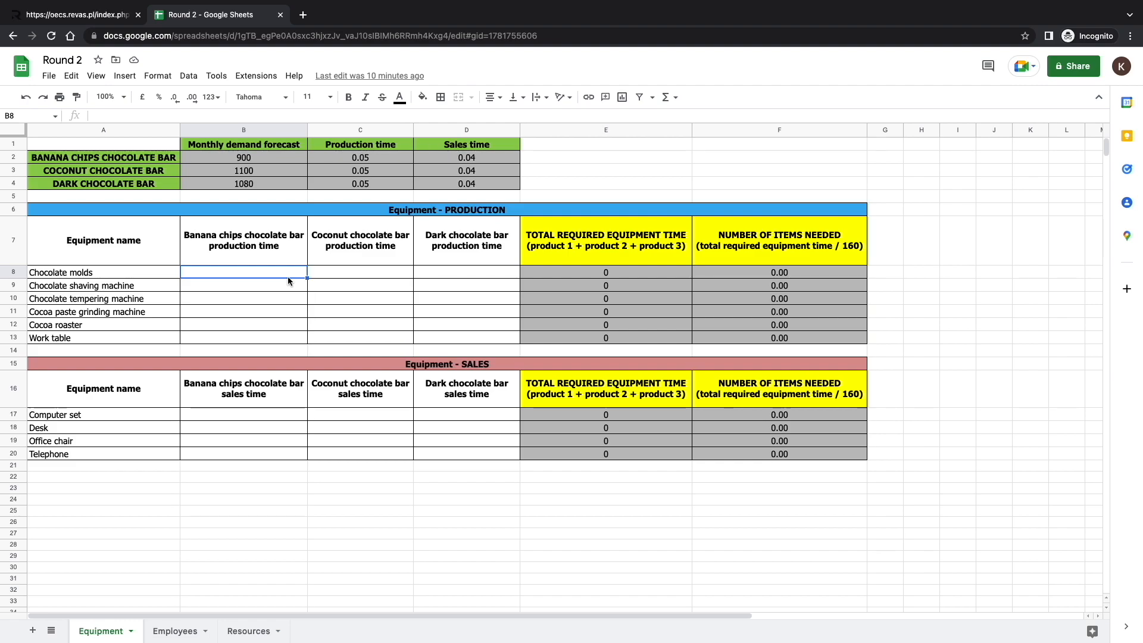
{"action": "type", "text": "="}
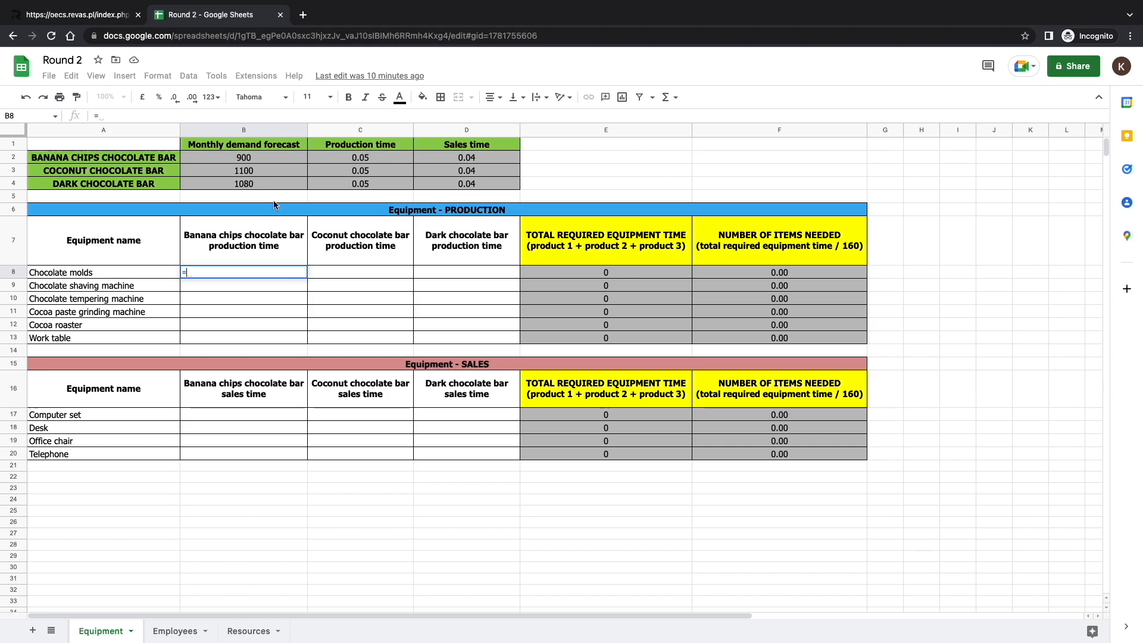
{"action": "left_click", "coordinate": [269, 159]}
{"action": "type", "text": "*"}
{"action": "left_click", "coordinate": [337, 157]}
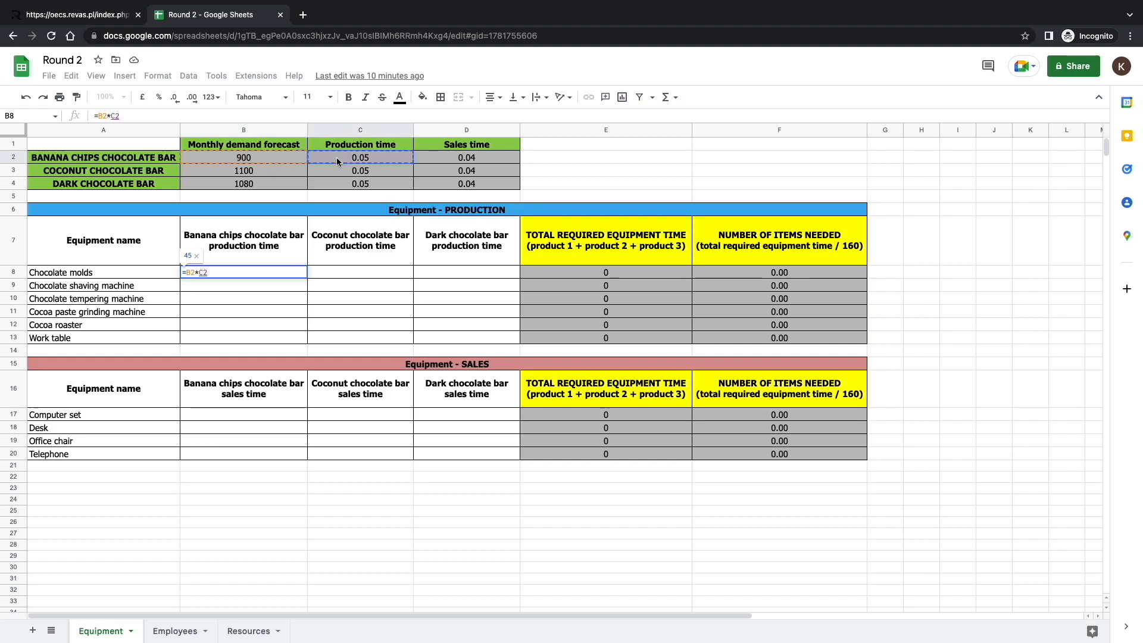
{"action": "key", "text": "Return"}
Enter =B2*C2 for the chocolate shaving machine in B9 and apply the same formula to the remaining production equipment through B13.
{"action": "type", "text": "="}
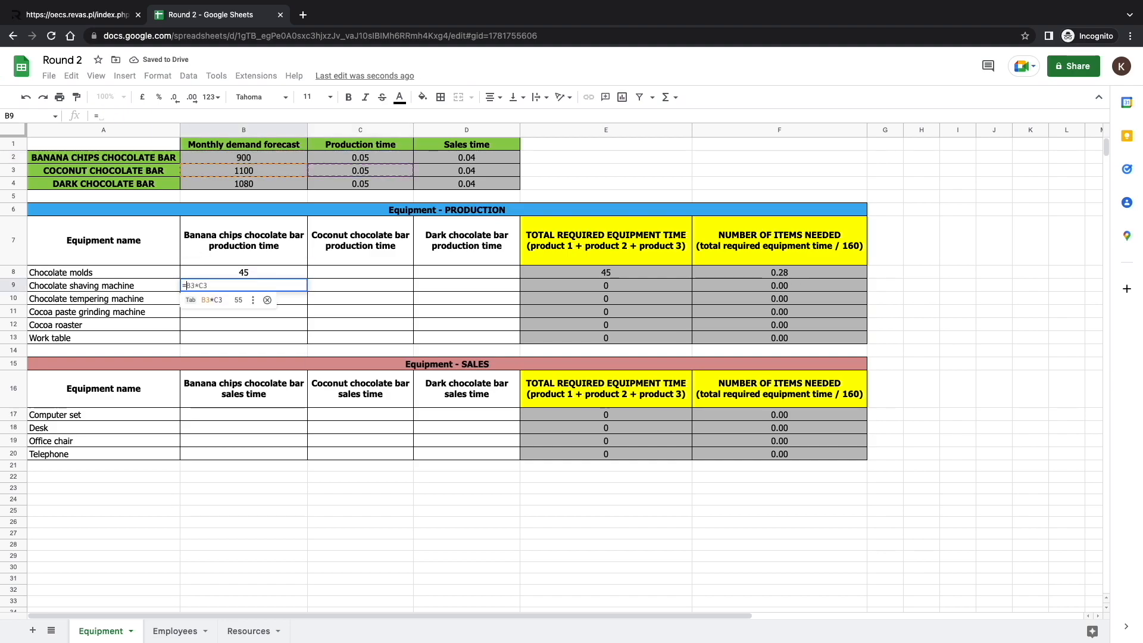
{"action": "left_click", "coordinate": [272, 155]}
{"action": "type", "text": "*"}
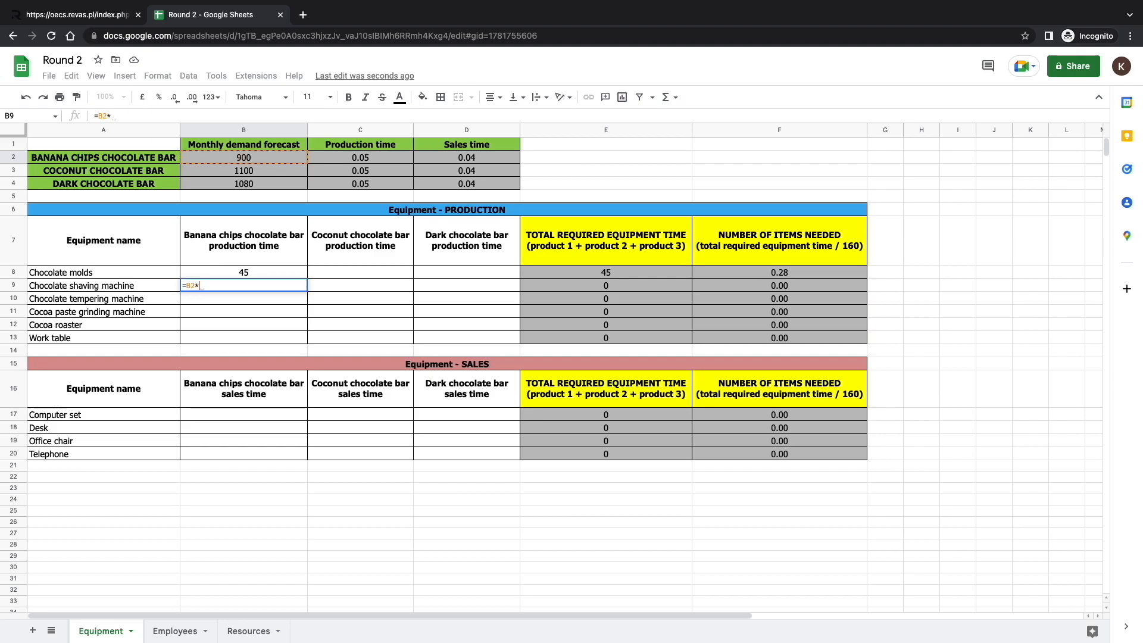
{"action": "left_click", "coordinate": [320, 155]}
{"action": "key", "text": "Return"}
{"action": "left_click_drag", "start_coordinate": [263, 274], "coordinate": [309, 344]}
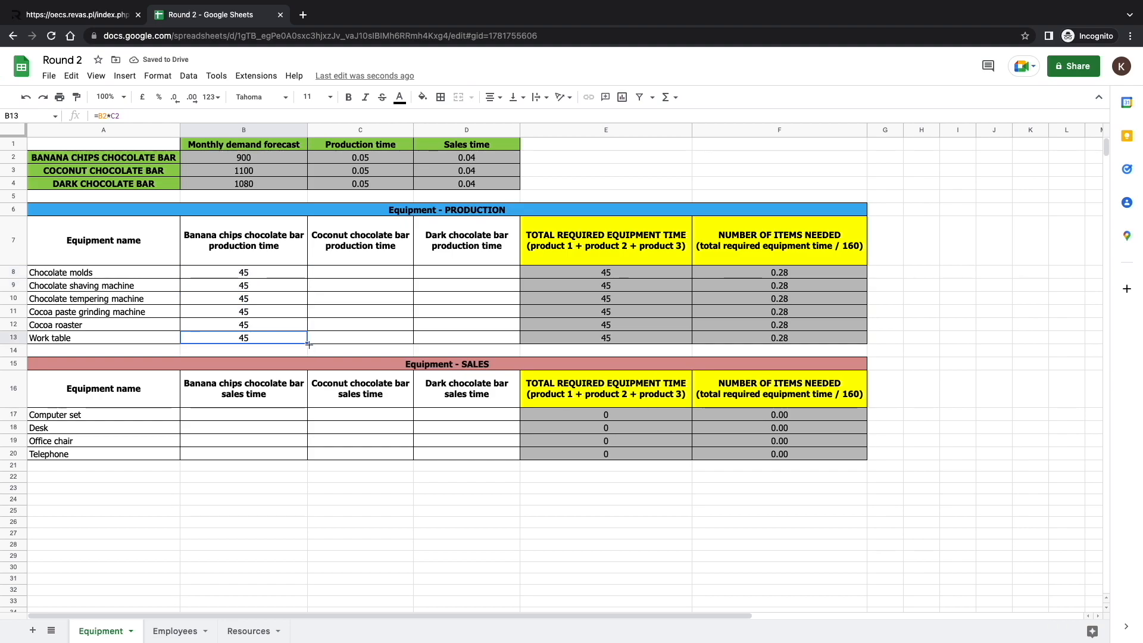
{"action": "left_click", "coordinate": [324, 342]}
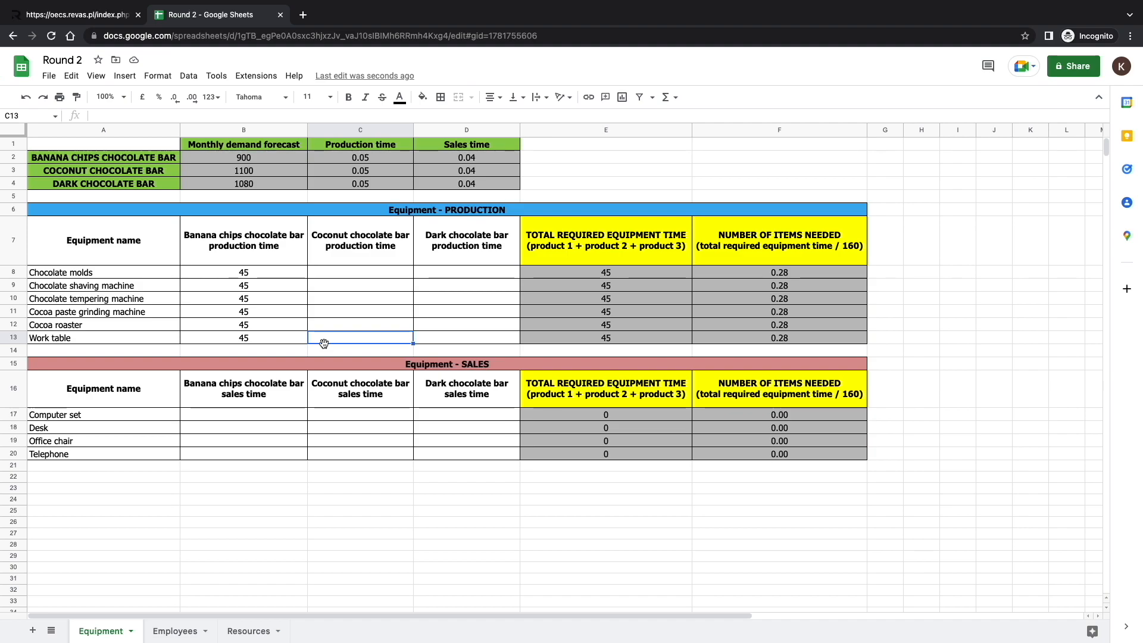
Calculate the banana chips bar sales time with =B2*D2 for all sales equipment in B17 to B20.
{"action": "left_click", "coordinate": [254, 417]}
{"action": "type", "text": "="}
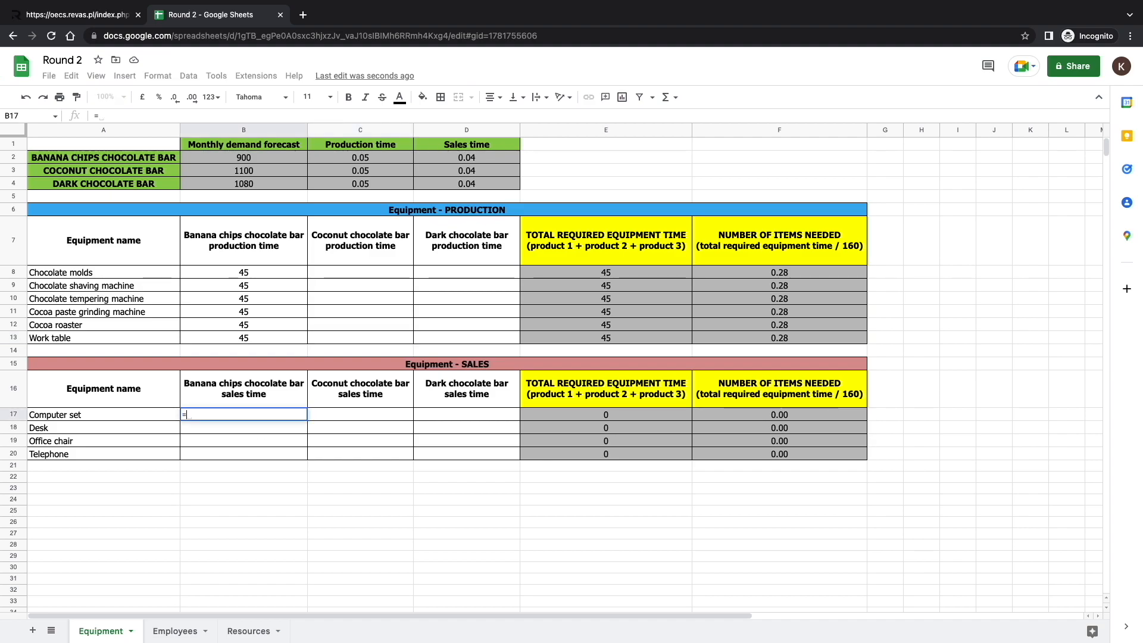
{"action": "left_click", "coordinate": [252, 158]}
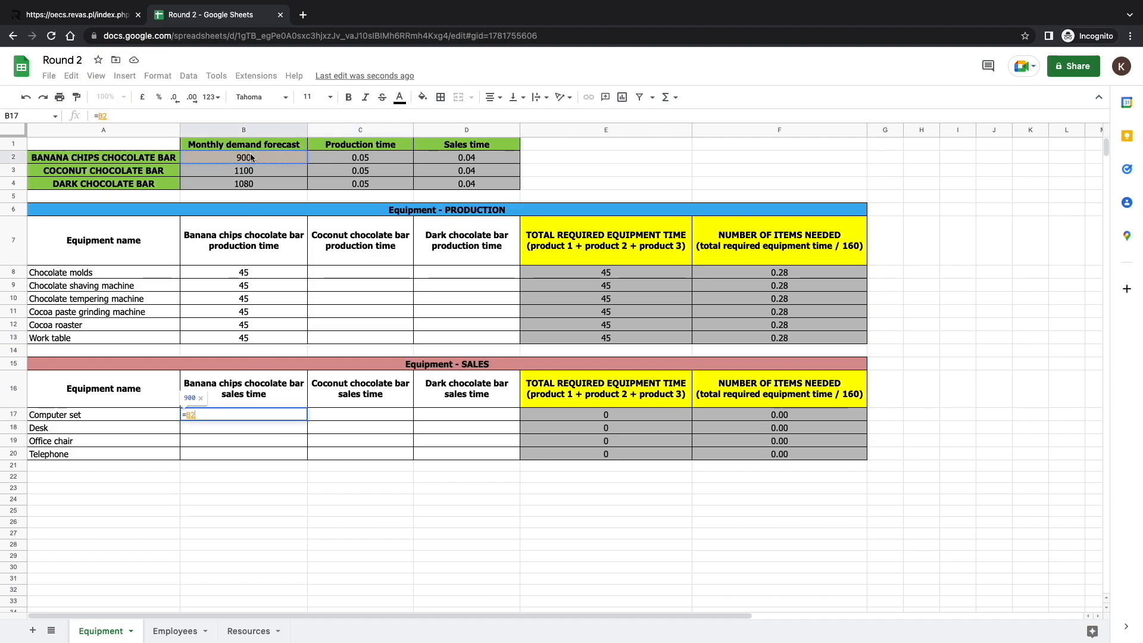
{"action": "type", "text": "*"}
{"action": "left_click", "coordinate": [441, 156]}
{"action": "left_click", "coordinate": [273, 455]}
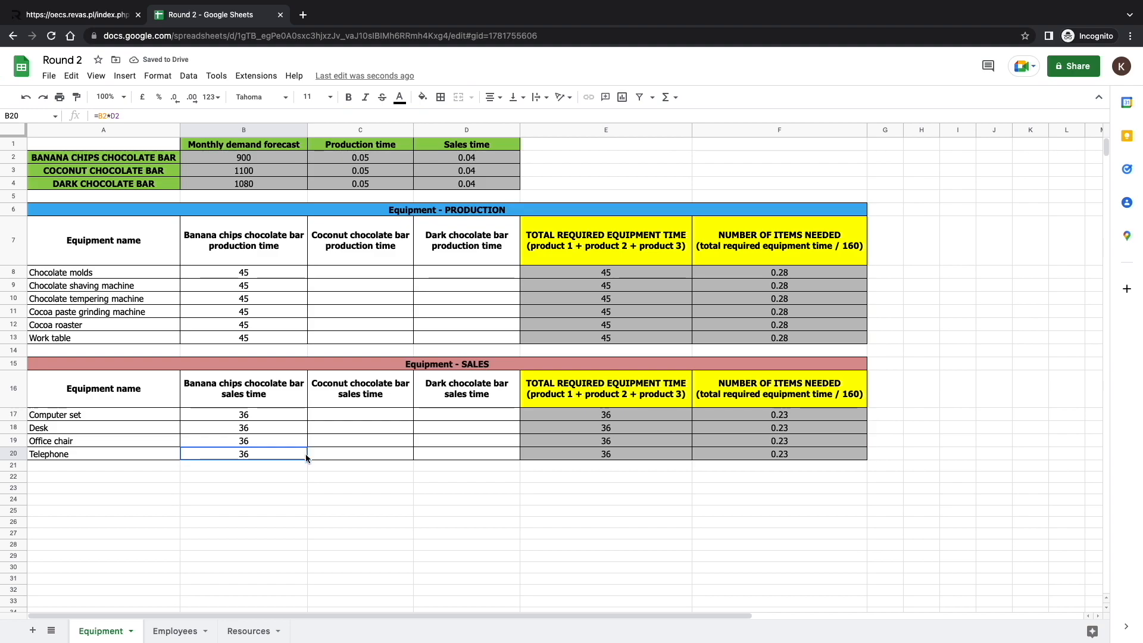
Switch to the chocolate factory game and review the production and sales workstations under the equipment investments.
{"action": "left_click", "coordinate": [101, 16]}
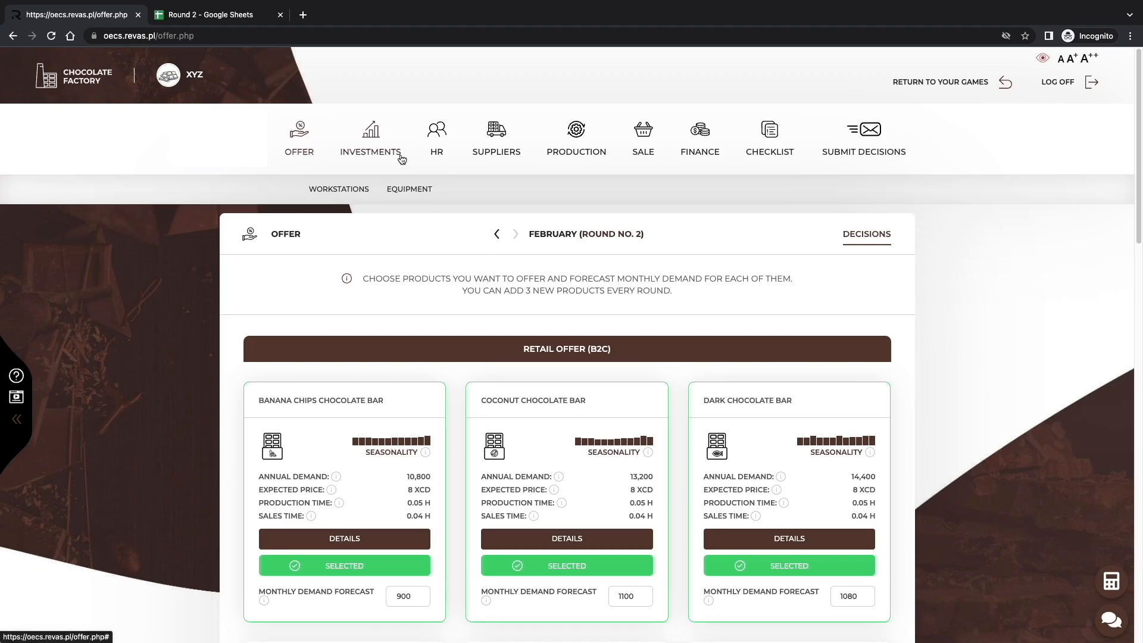
{"action": "left_click", "coordinate": [393, 189]}
{"action": "scroll", "coordinate": [941, 400], "scroll_direction": "down", "scroll_amount": 6}
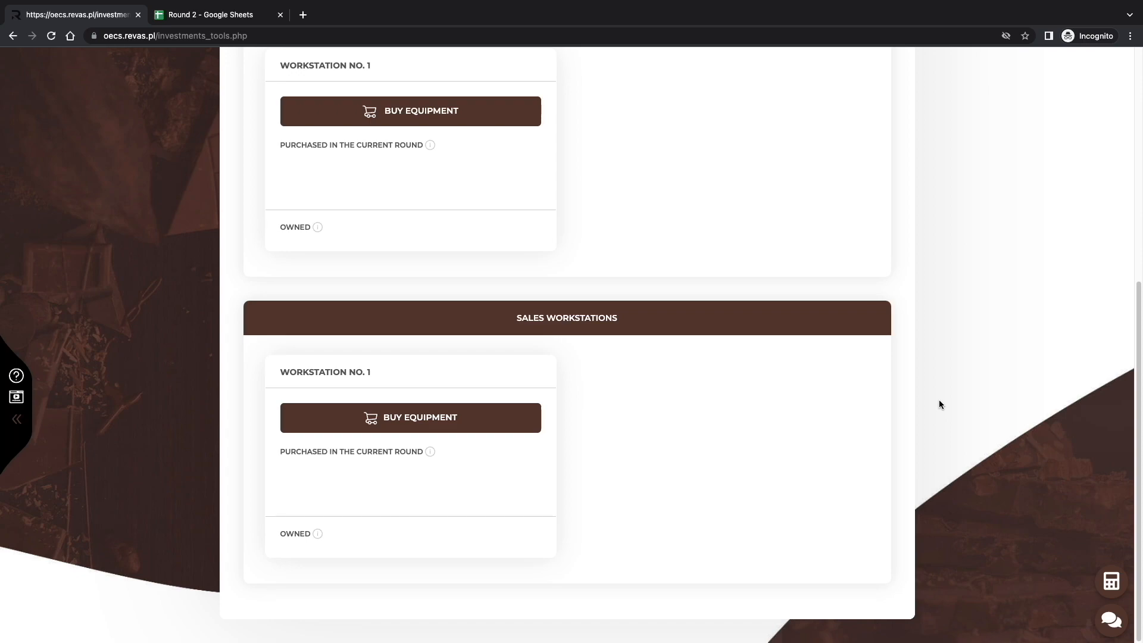
{"action": "scroll", "coordinate": [939, 404], "scroll_direction": "up", "scroll_amount": 4}
{"action": "scroll", "coordinate": [940, 404], "scroll_direction": "down", "scroll_amount": 1}
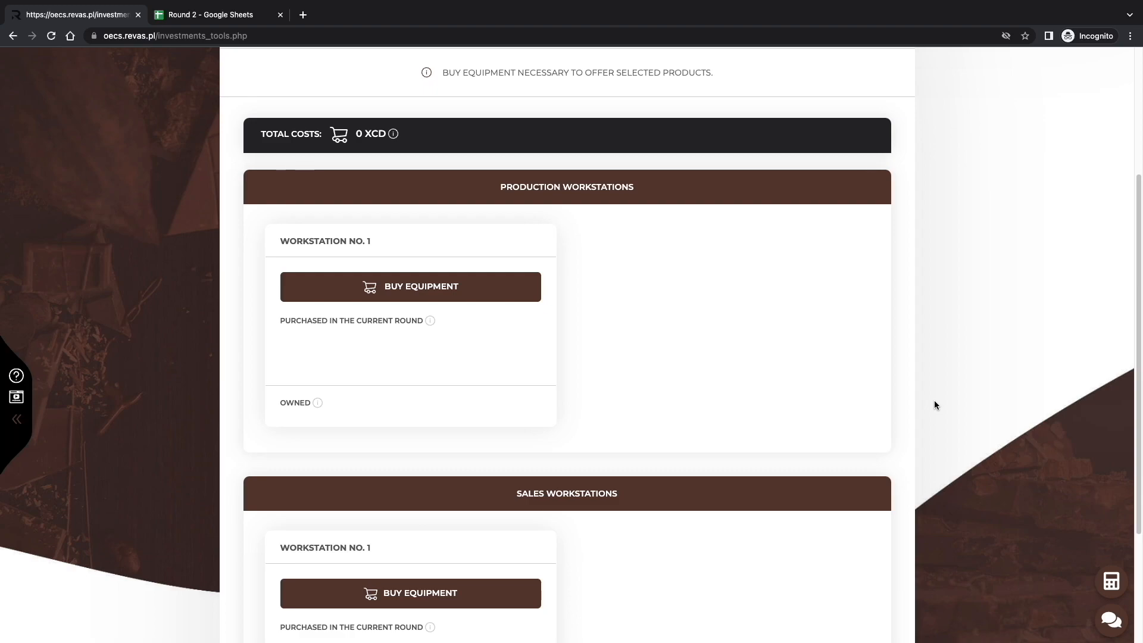
Buy two-star chocolate molds and a two-star chocolate shaving machine for production workstation no. 1.
{"action": "left_click", "coordinate": [460, 288]}
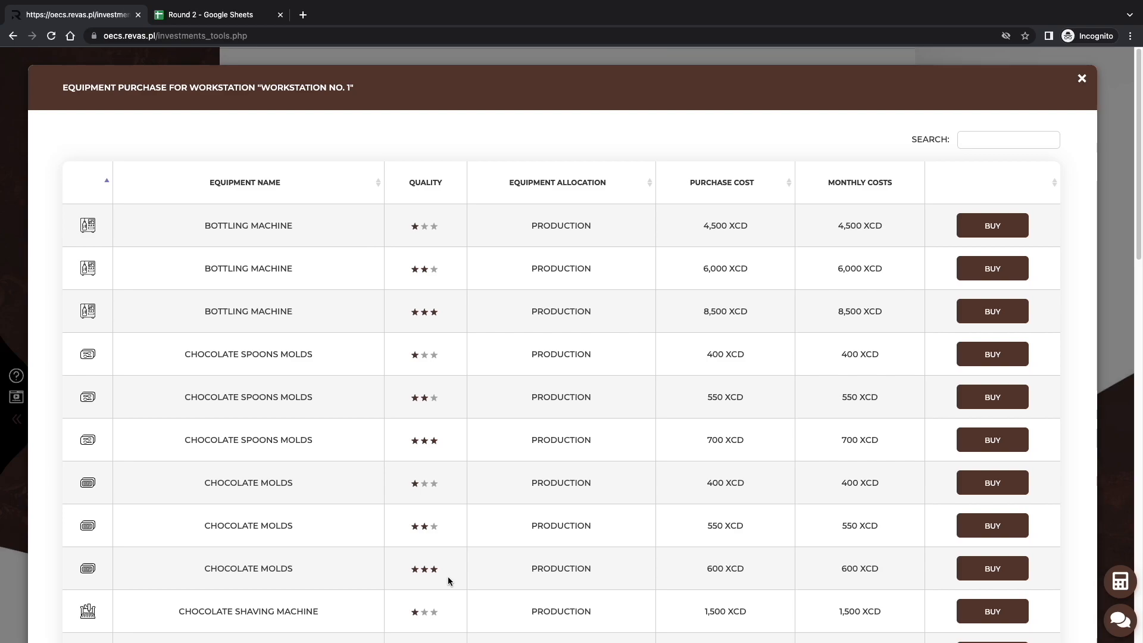
{"action": "left_click", "coordinate": [985, 522]}
{"action": "scroll", "coordinate": [985, 522], "scroll_direction": "down", "scroll_amount": 3}
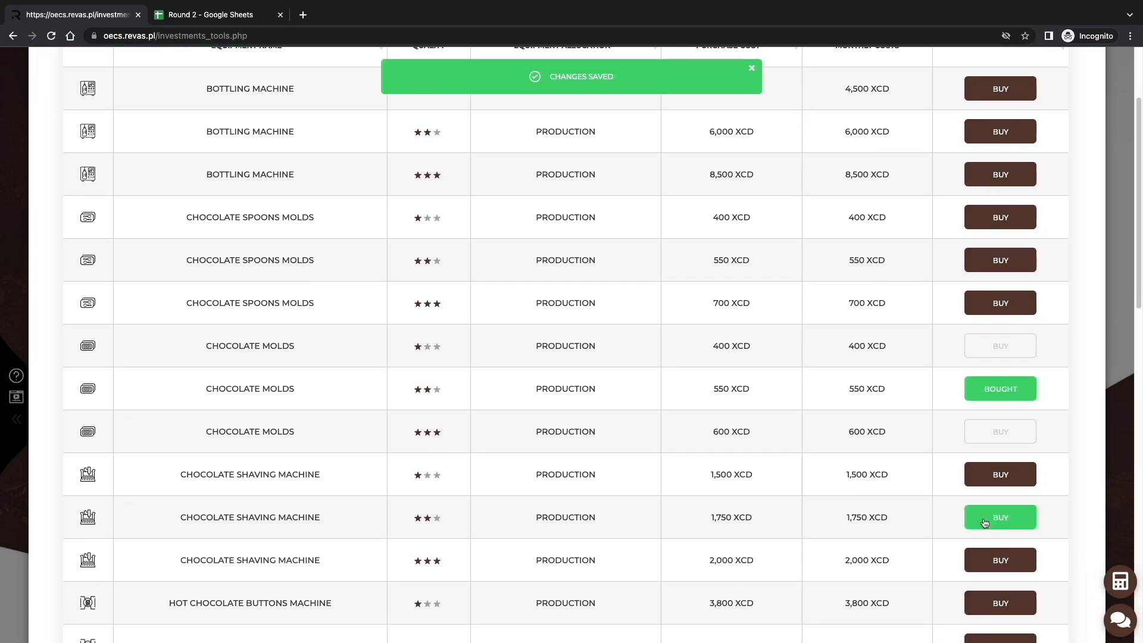
{"action": "left_click", "coordinate": [984, 522]}
{"action": "scroll", "coordinate": [985, 524], "scroll_direction": "down", "scroll_amount": 3}
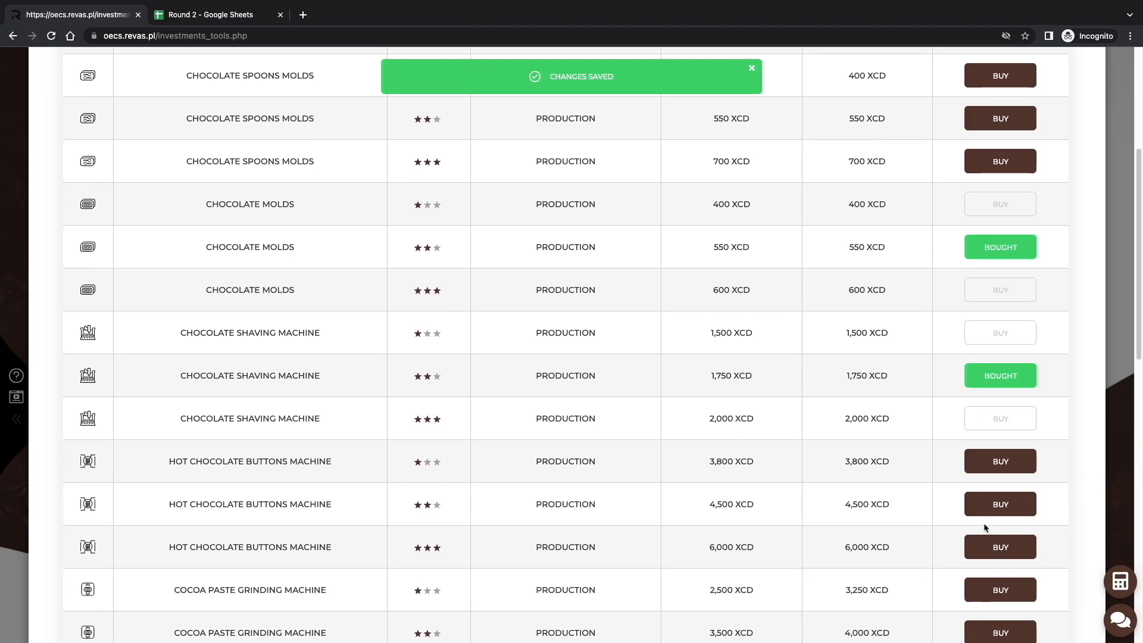
Buy a two-star cocoa paste grinding machine and a two-star cocoa roaster for production workstation no. 1.
{"action": "scroll", "coordinate": [985, 528], "scroll_direction": "down", "scroll_amount": 2}
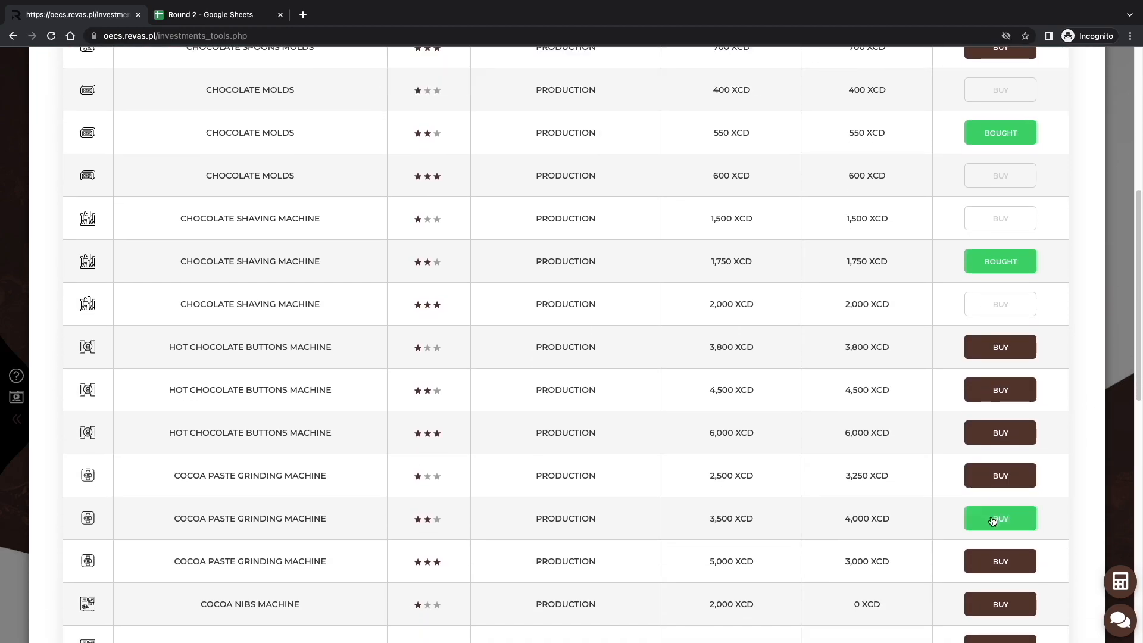
{"action": "left_click", "coordinate": [992, 522]}
{"action": "scroll", "coordinate": [992, 521], "scroll_direction": "down", "scroll_amount": 4}
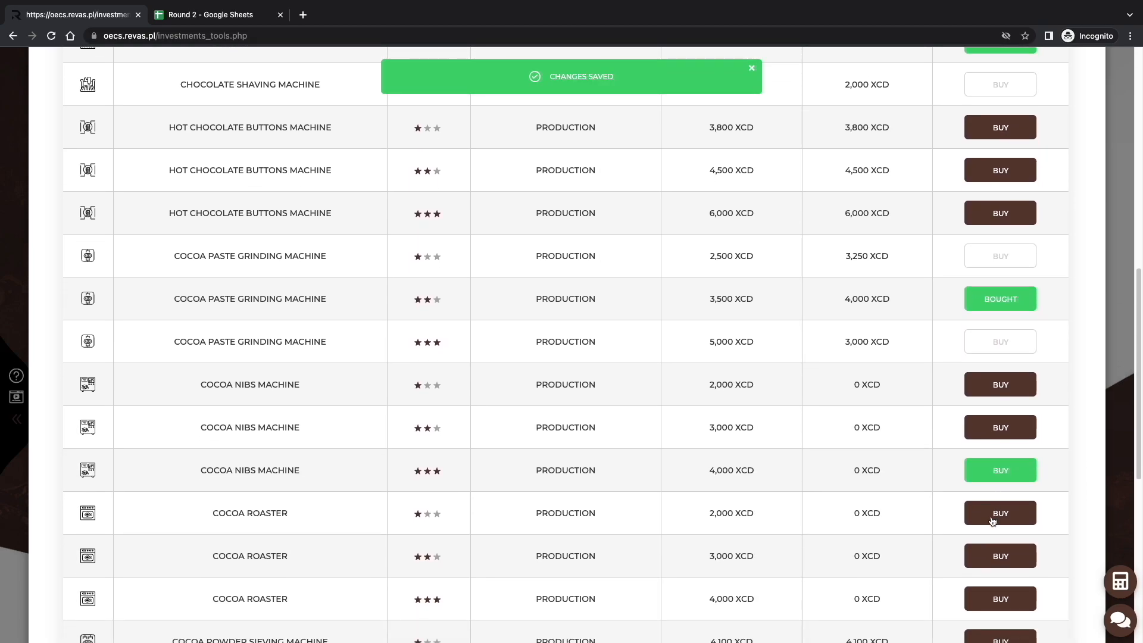
{"action": "left_click", "coordinate": [994, 521]}
Buy a two-star cocoa powder sieving machine for production workstation no. 1.
{"action": "scroll", "coordinate": [1000, 523], "scroll_direction": "down", "scroll_amount": 3}
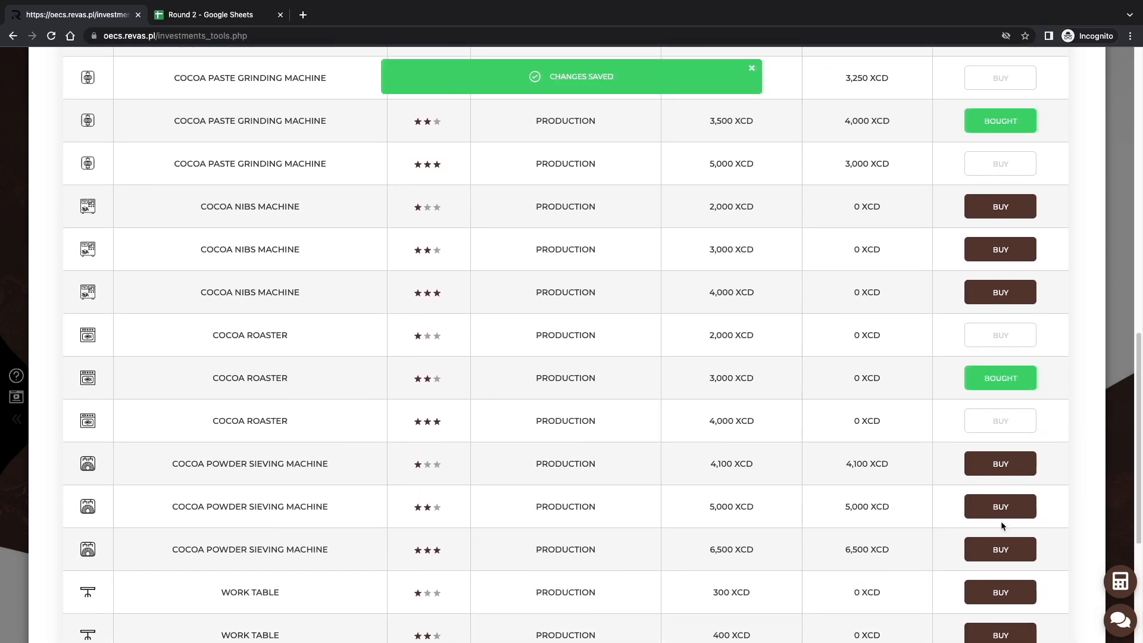
{"action": "scroll", "coordinate": [1001, 521], "scroll_direction": "down", "scroll_amount": 2}
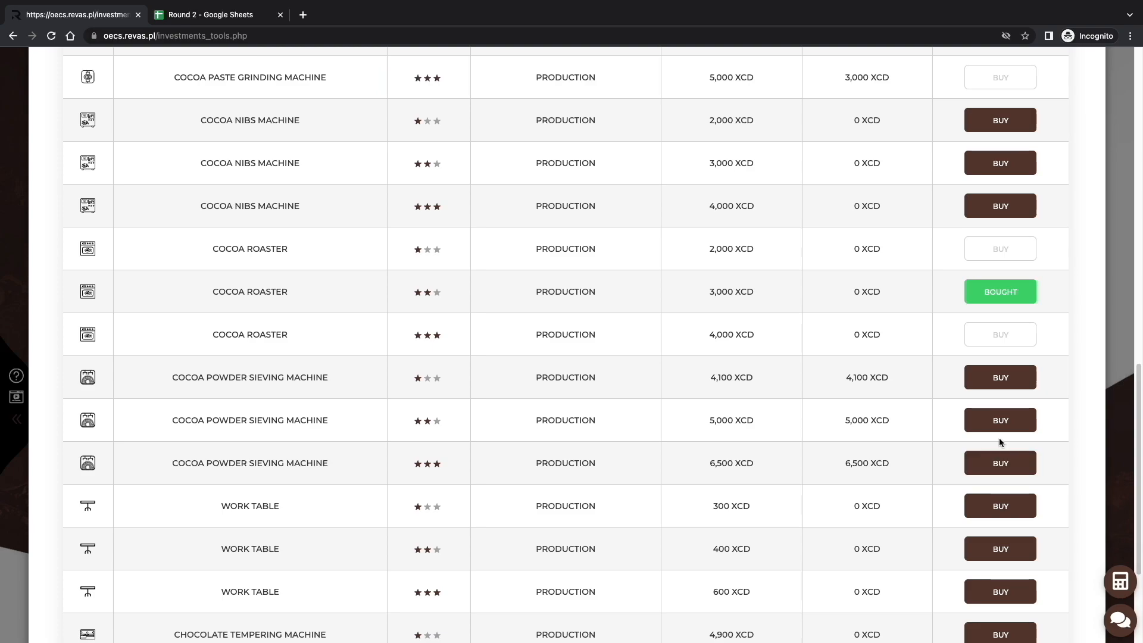
{"action": "left_click", "coordinate": [999, 417]}
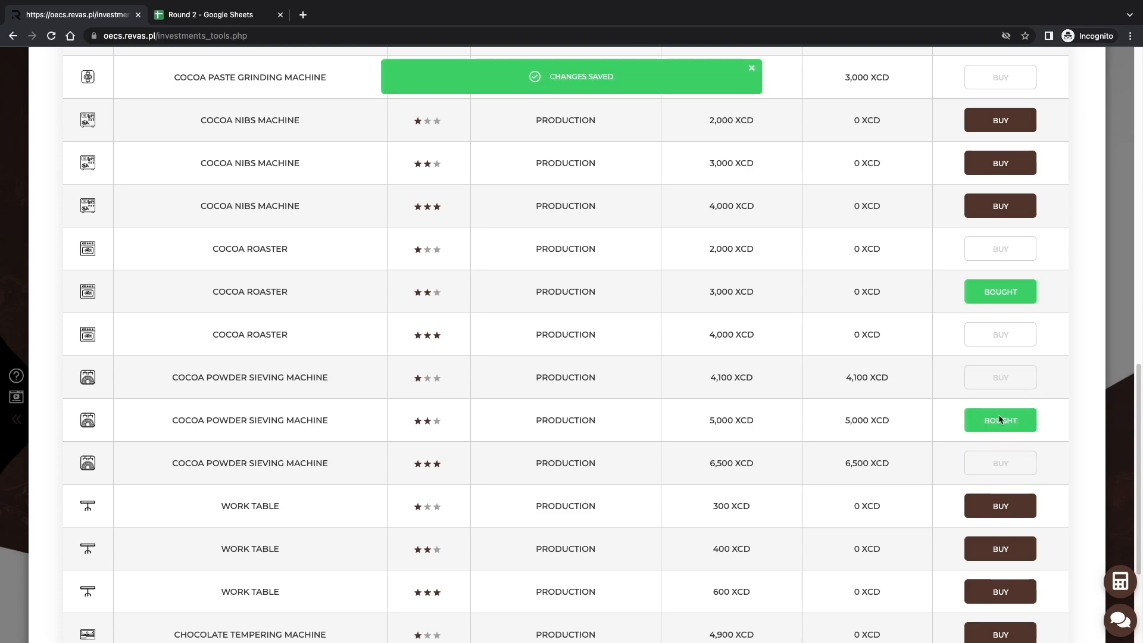
Buy a two-star work table and a two-star chocolate tempering machine, and close the production equipment purchase window.
{"action": "scroll", "coordinate": [998, 419], "scroll_direction": "down", "scroll_amount": 3}
{"action": "left_click", "coordinate": [1000, 428]}
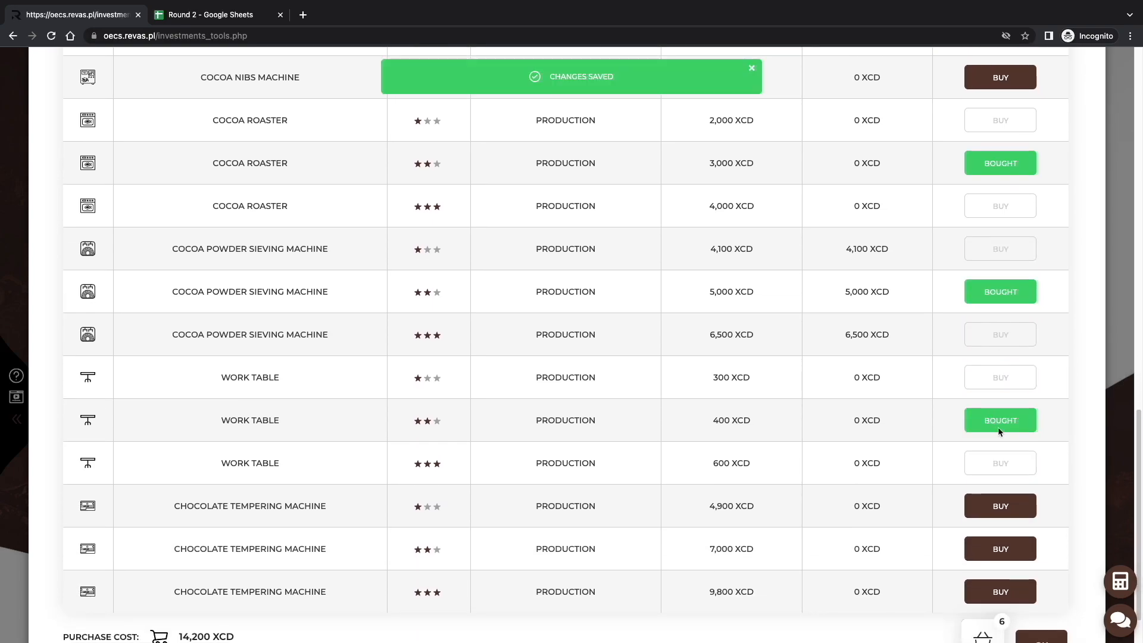
{"action": "scroll", "coordinate": [1000, 431], "scroll_direction": "down", "scroll_amount": 1}
{"action": "left_click", "coordinate": [1000, 492]}
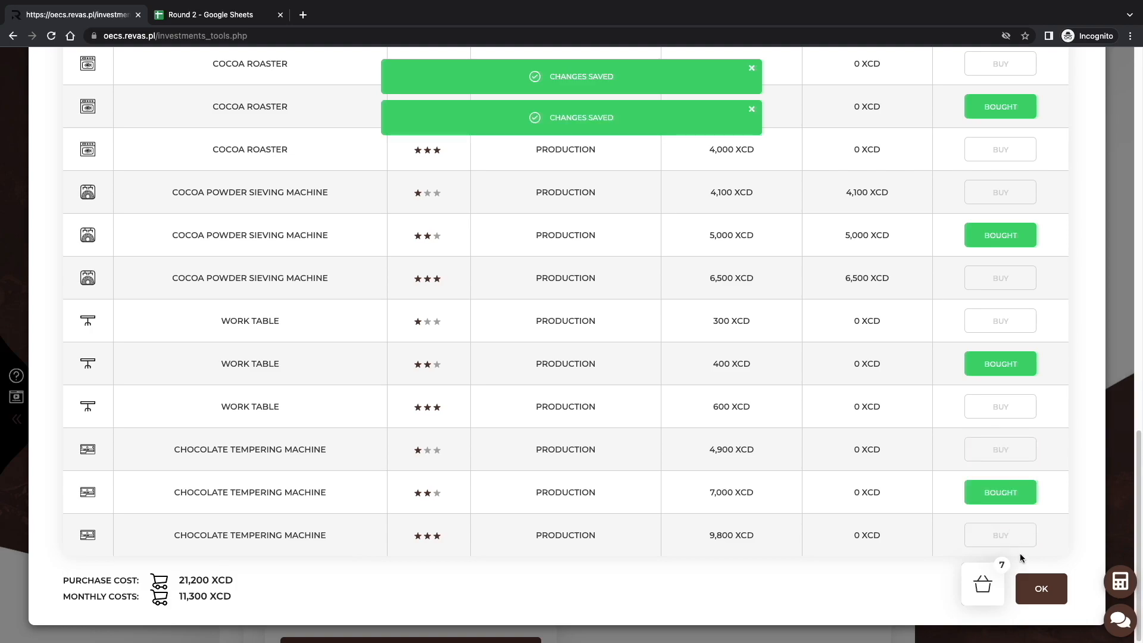
{"action": "left_click", "coordinate": [1040, 589]}
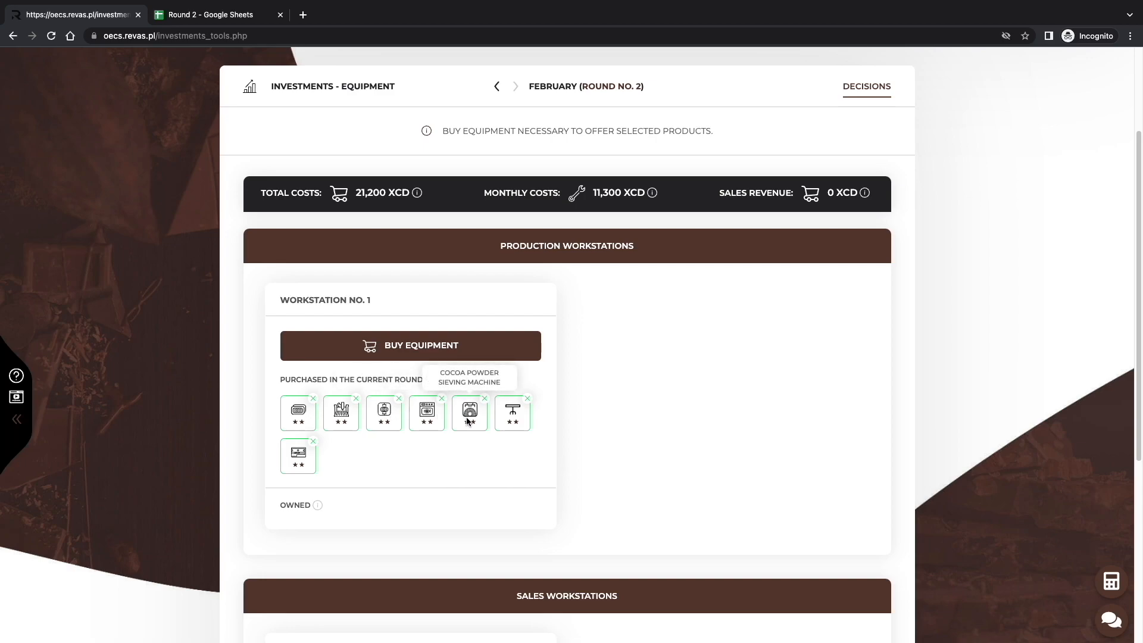
Remove the cocoa powder sieving machine from production workstation no. 1's current purchases.
{"action": "left_click", "coordinate": [483, 398]}
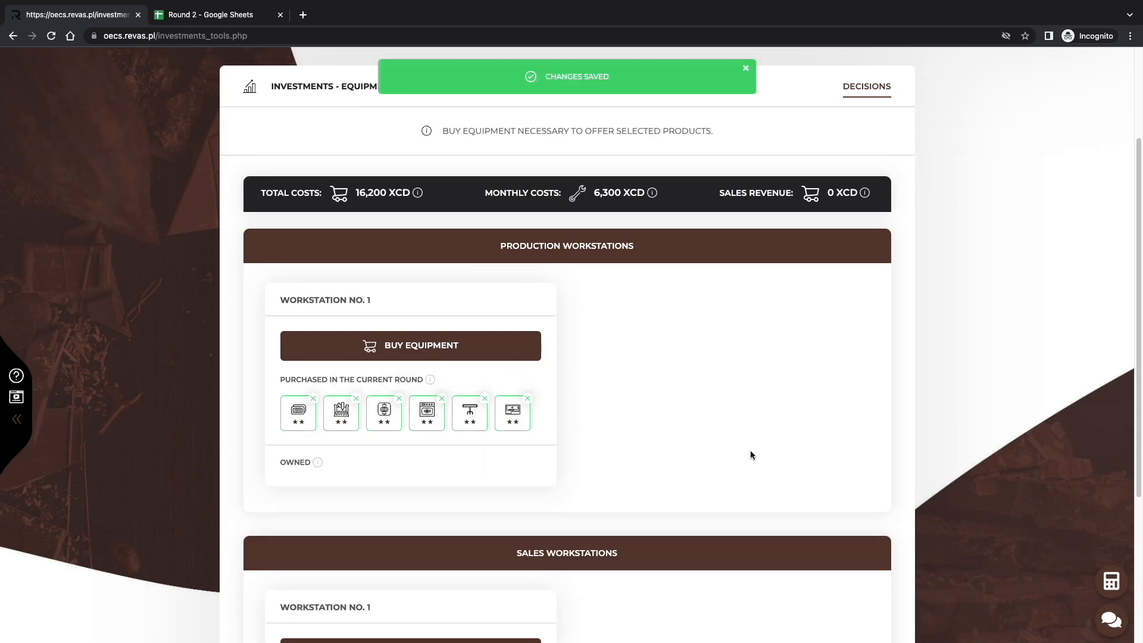
Buy a two-star desk, office chair, telephone and computer set for sales workstation no. 1.
{"action": "scroll", "coordinate": [750, 453], "scroll_direction": "down", "scroll_amount": 2}
{"action": "scroll", "coordinate": [750, 455], "scroll_direction": "down", "scroll_amount": 3}
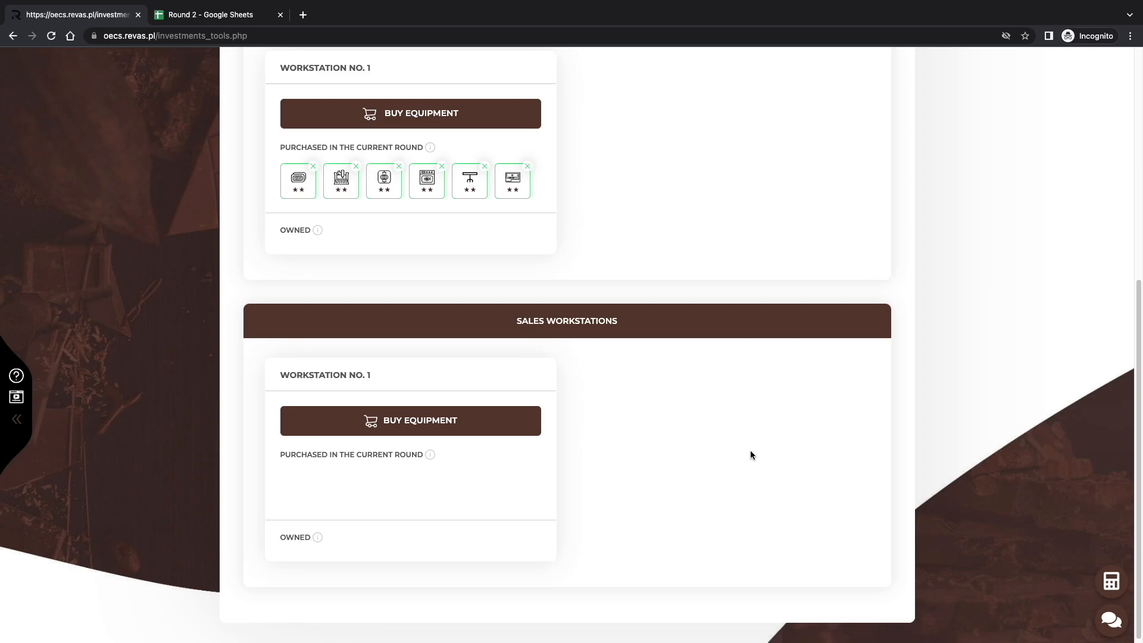
{"action": "left_click", "coordinate": [459, 421]}
{"action": "left_click", "coordinate": [979, 269]}
{"action": "left_click", "coordinate": [987, 397]}
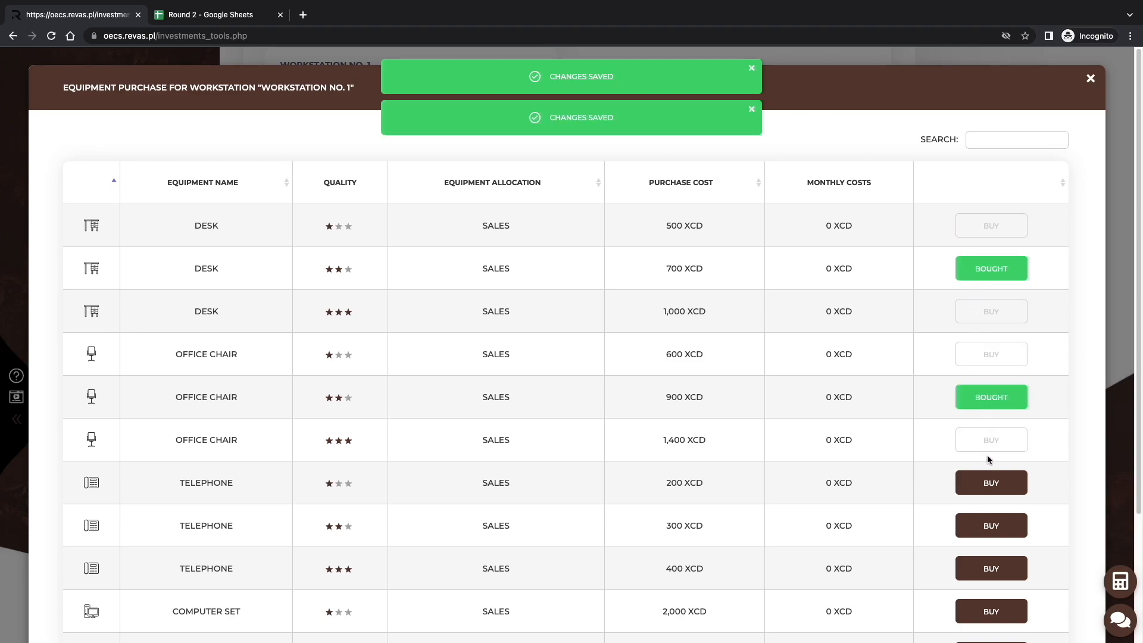
{"action": "left_click", "coordinate": [989, 525]}
{"action": "scroll", "coordinate": [989, 525], "scroll_direction": "down", "scroll_amount": 2}
{"action": "left_click", "coordinate": [990, 525]}
{"action": "left_click", "coordinate": [1041, 630]}
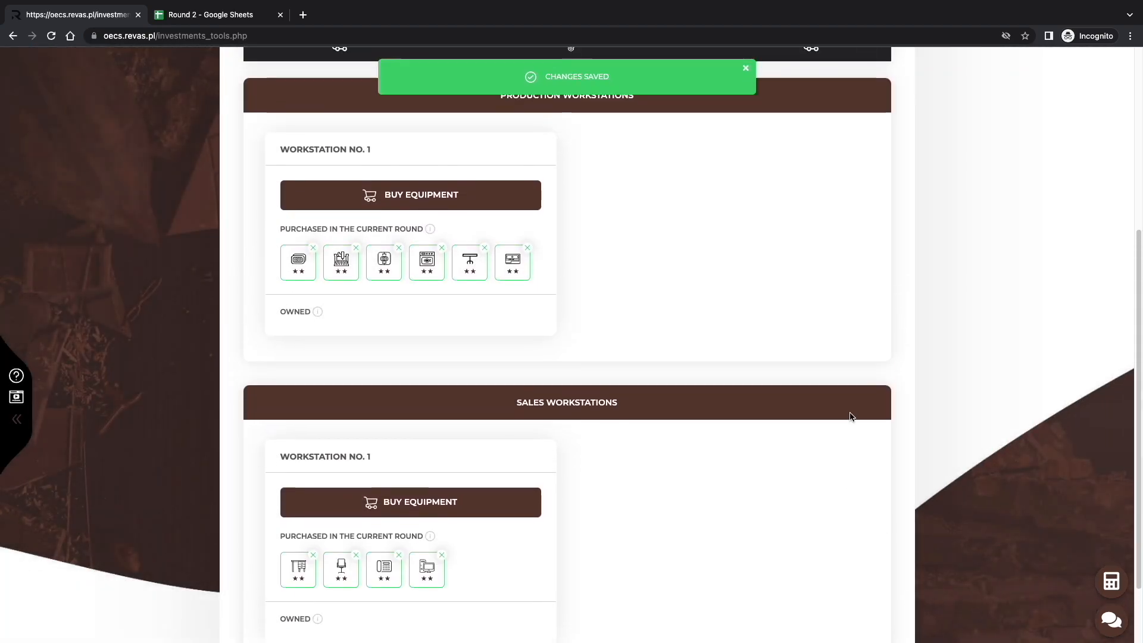
Return to the offer and examine the employee requirements of the Banana Chips Chocolate Bar, closing the window when done.
{"action": "scroll", "coordinate": [850, 416], "scroll_direction": "up", "scroll_amount": 4}
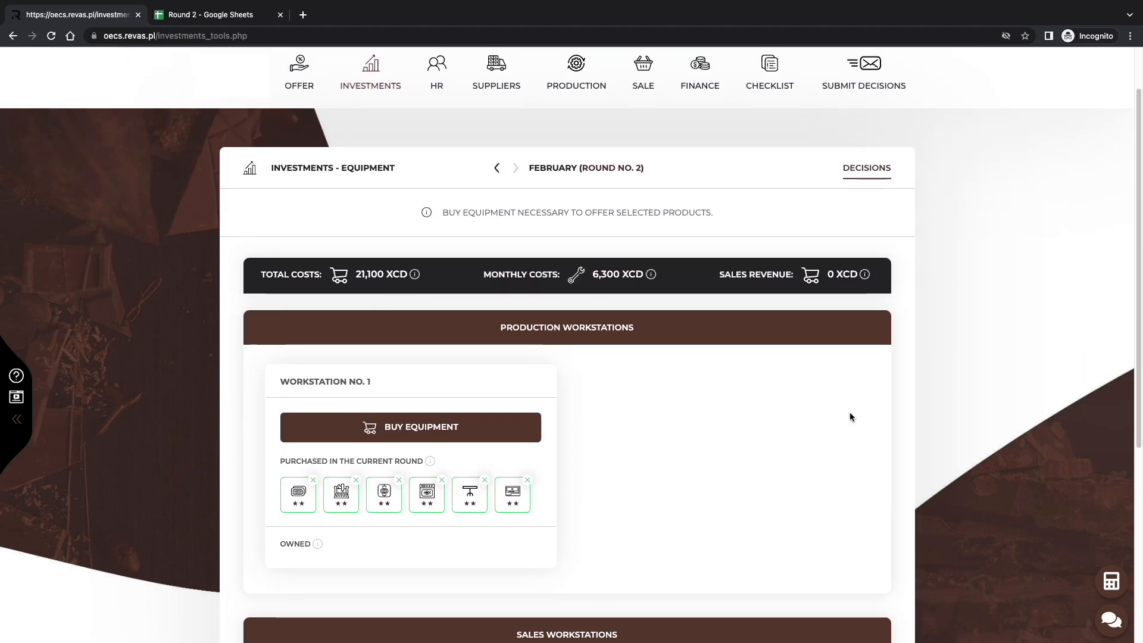
{"action": "scroll", "coordinate": [400, 113], "scroll_direction": "up", "scroll_amount": 1}
{"action": "left_click", "coordinate": [296, 133]}
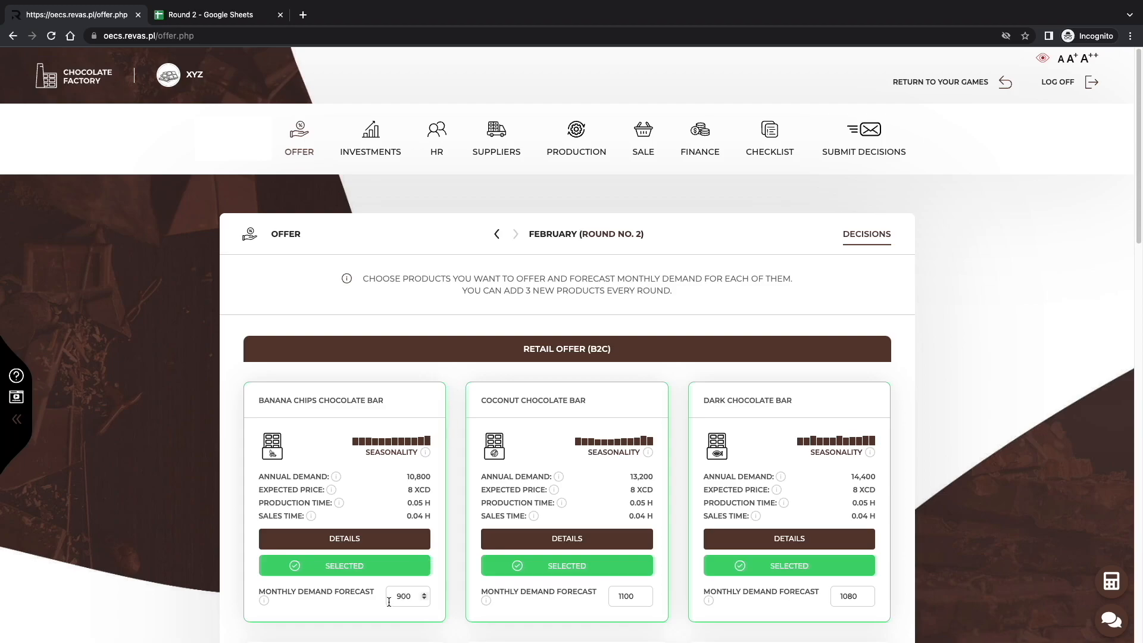
{"action": "left_click", "coordinate": [352, 538]}
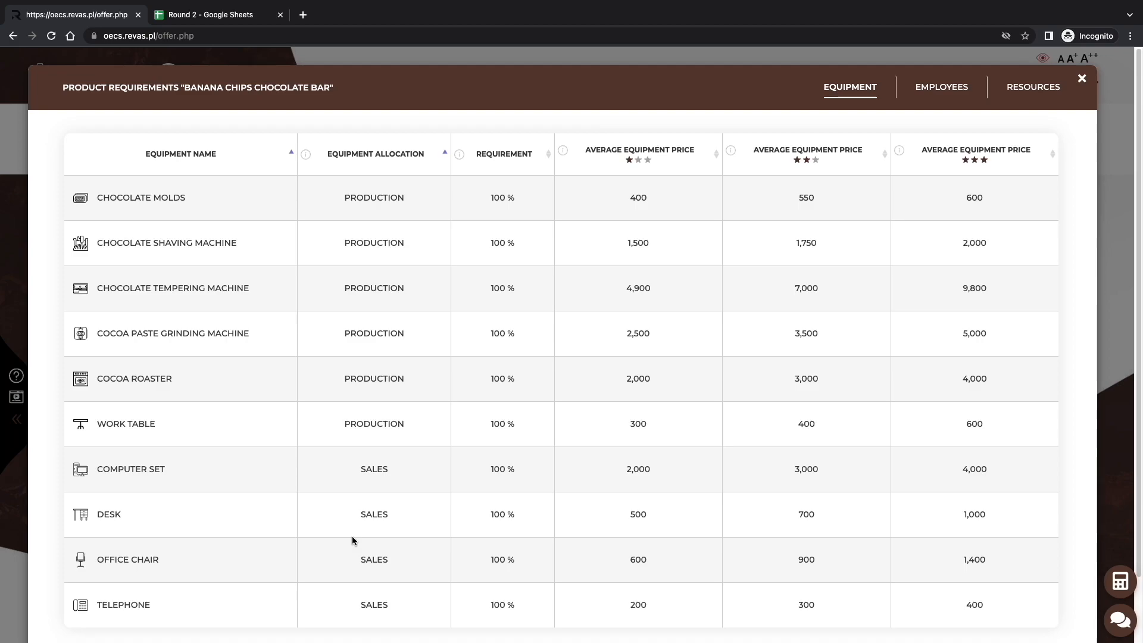
{"action": "left_click", "coordinate": [942, 89]}
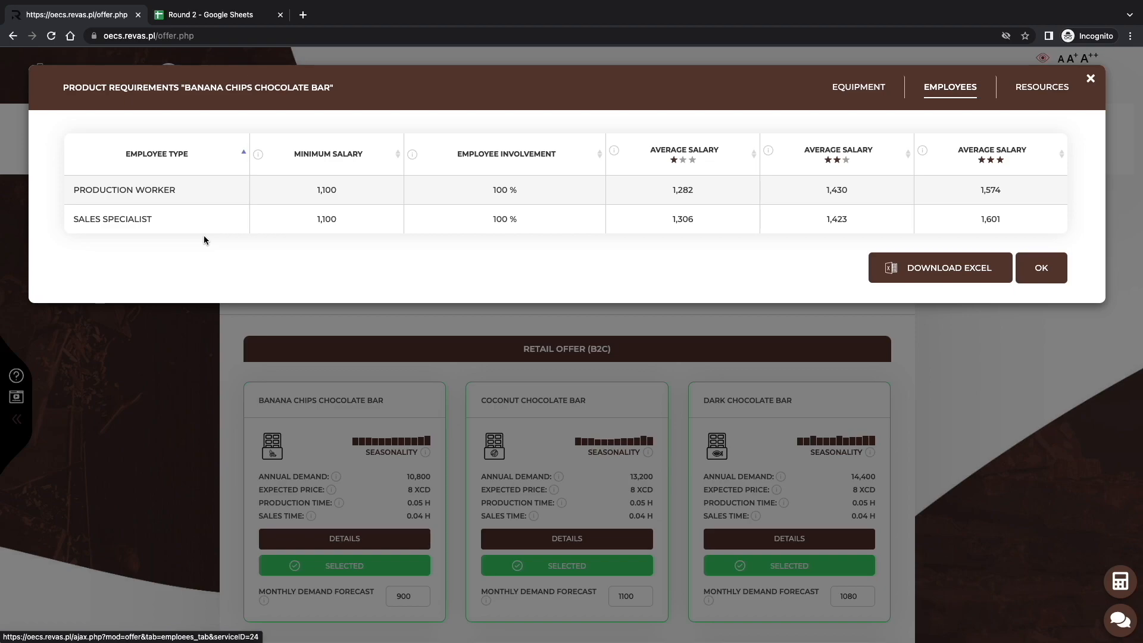
{"action": "left_click", "coordinate": [1039, 274]}
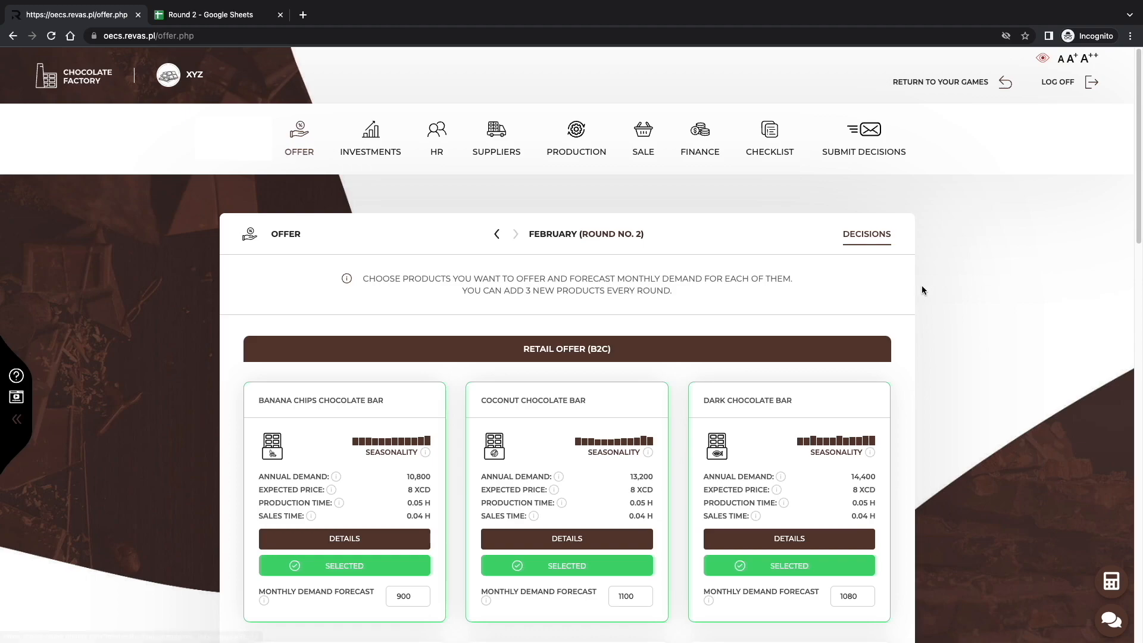
Go to the HR employment decisions and look over hiring for production workstation no. 1.
{"action": "left_click", "coordinate": [436, 187]}
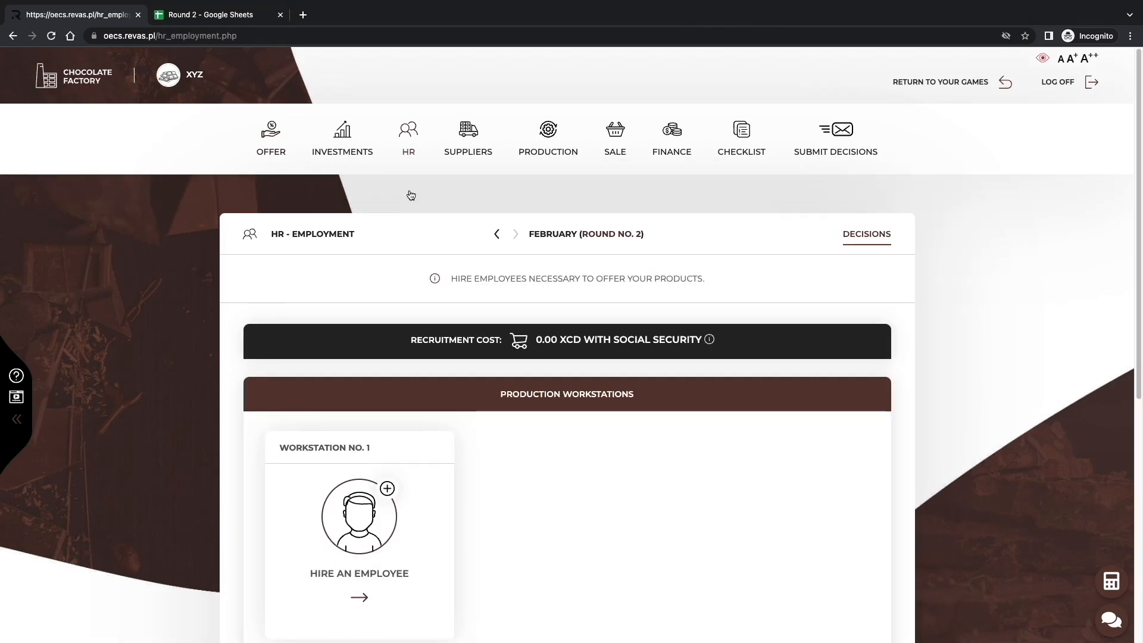
{"action": "scroll", "coordinate": [411, 196], "scroll_direction": "down", "scroll_amount": 1}
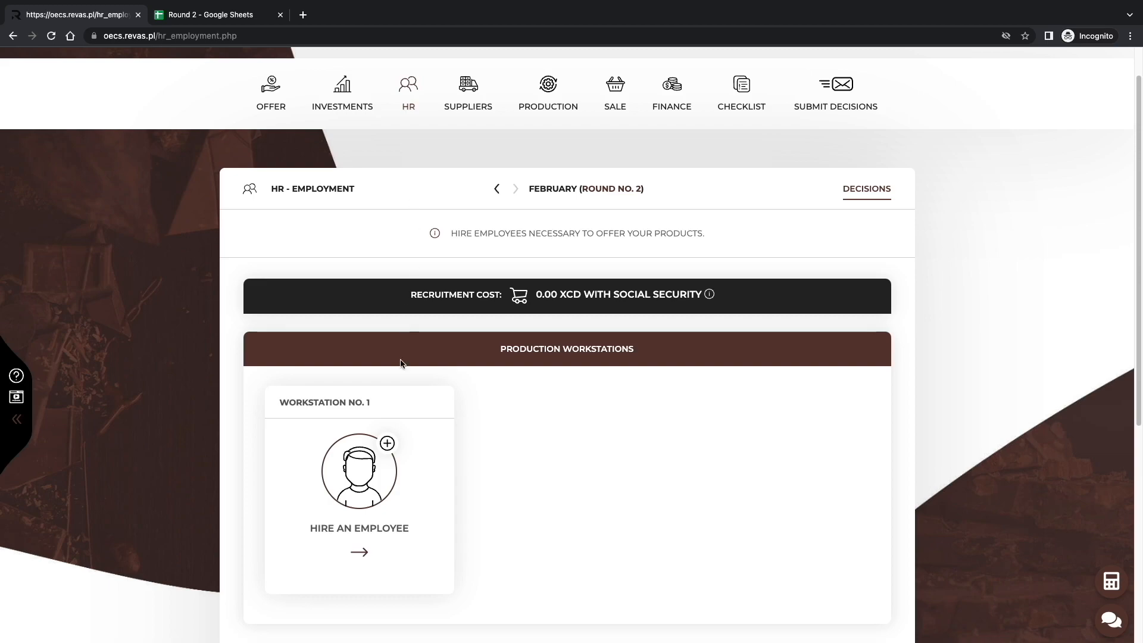
Open the candidates for production workstation no. 1 and sort them by expected salary from highest to lowest.
{"action": "left_click", "coordinate": [391, 479]}
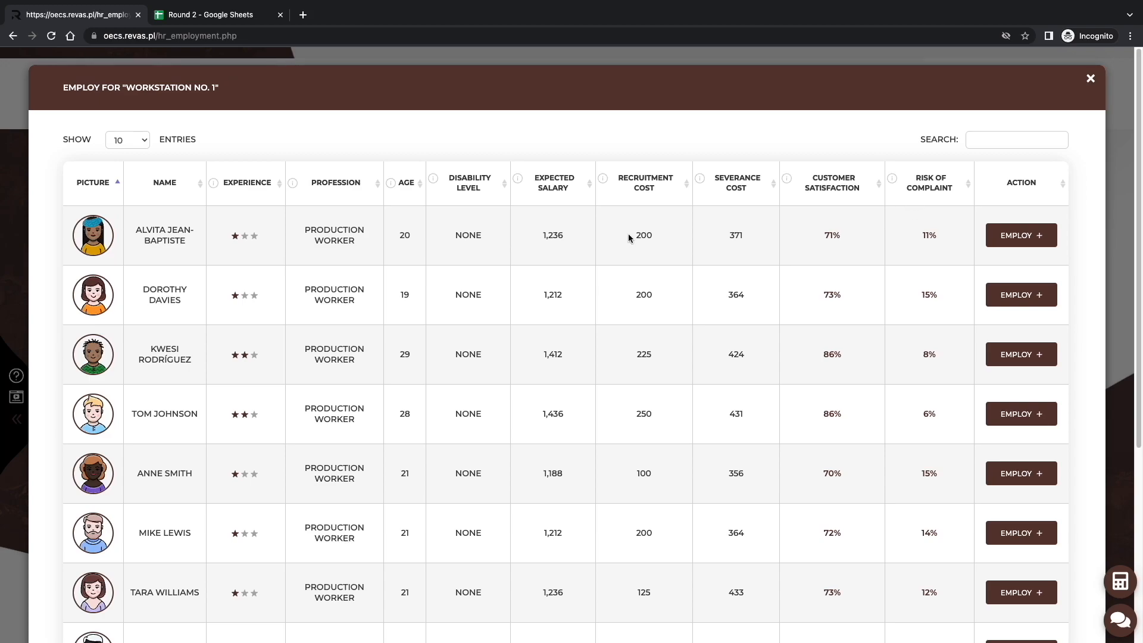
{"action": "left_click", "coordinate": [565, 187]}
{"action": "left_click", "coordinate": [565, 187]}
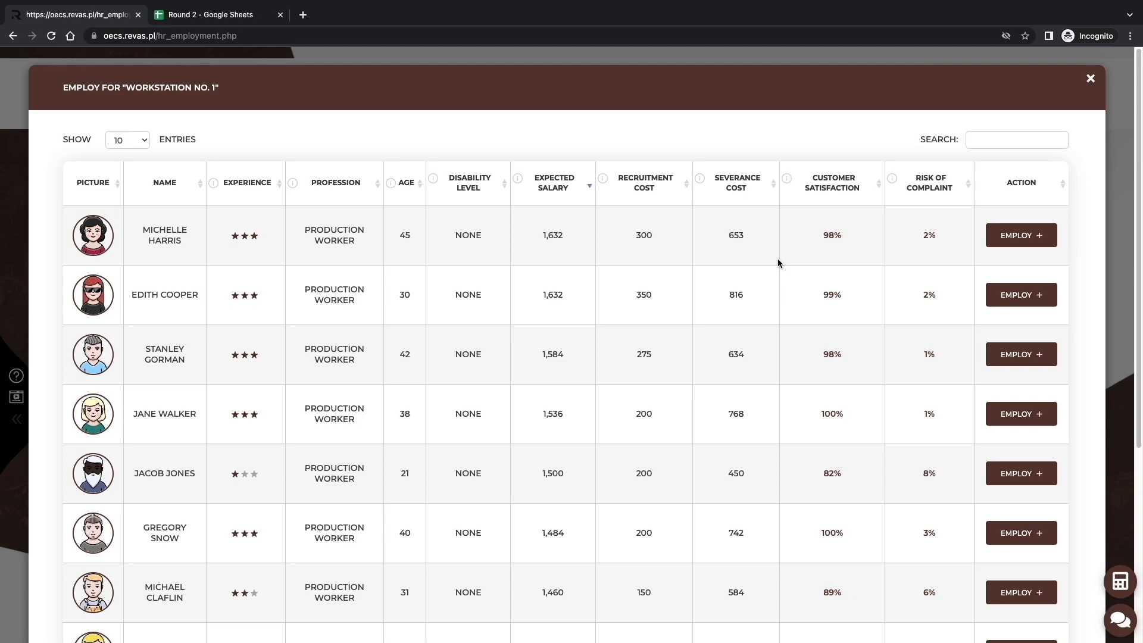
Employ the two-star, 31-year-old production worker on a full-time contract at 1,400 XCD gross, and save the employee profile.
{"action": "left_click", "coordinate": [1032, 599]}
{"action": "scroll", "coordinate": [907, 554], "scroll_direction": "down", "scroll_amount": 2}
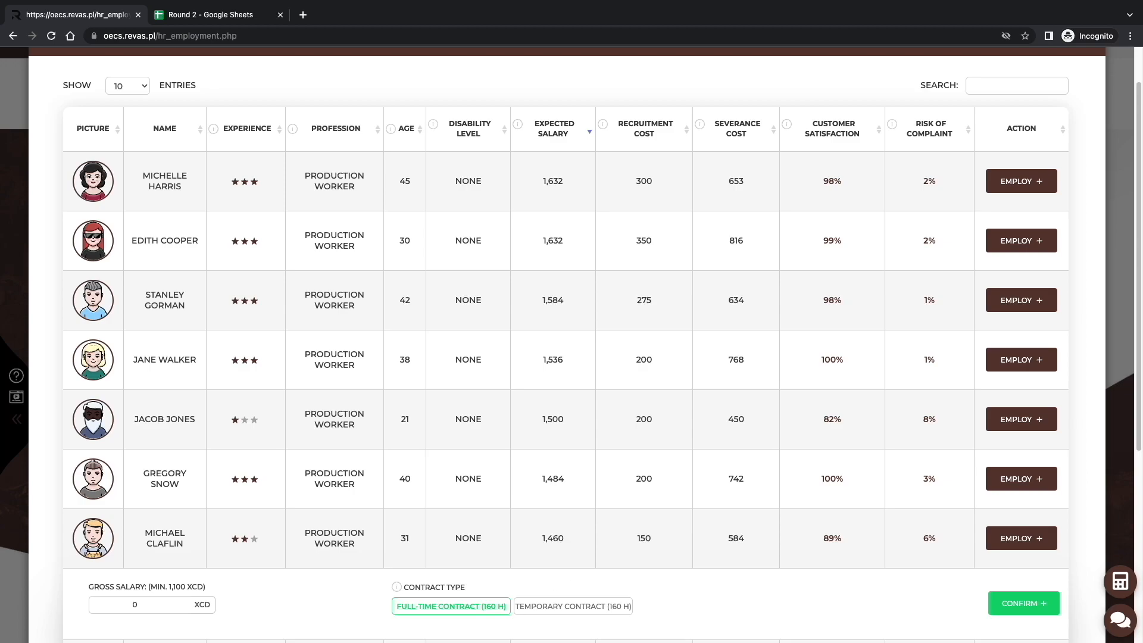
{"action": "double_click", "coordinate": [168, 605]}
{"action": "left_click", "coordinate": [168, 605]}
{"action": "key", "text": "BackSpace"}
{"action": "type", "text": "1400"}
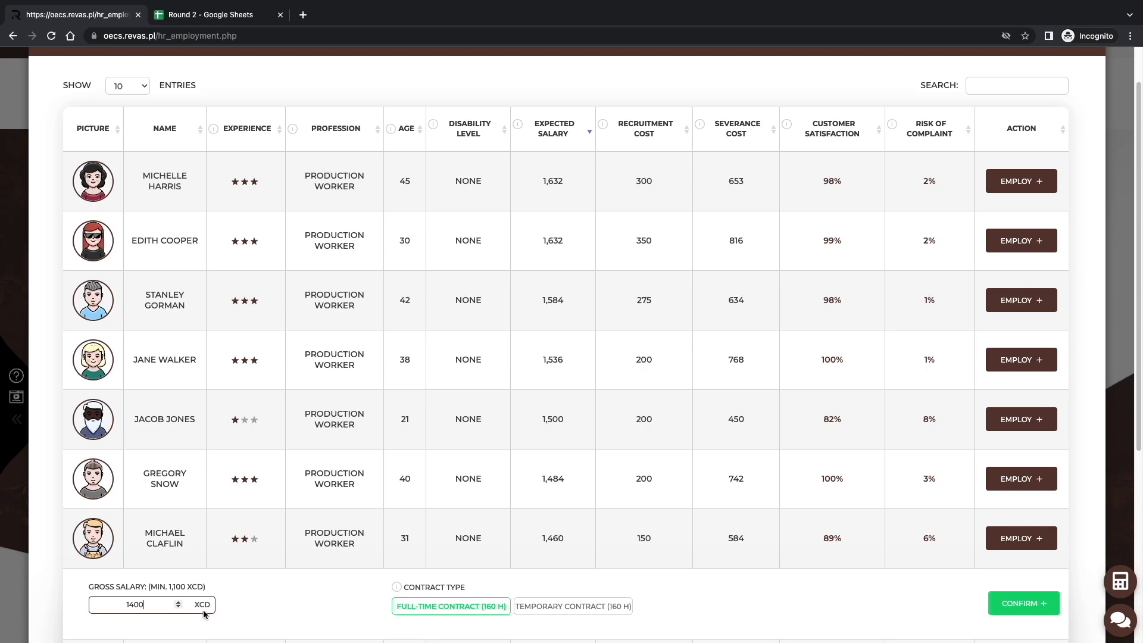
{"action": "left_click", "coordinate": [480, 630]}
{"action": "left_click", "coordinate": [1019, 607]}
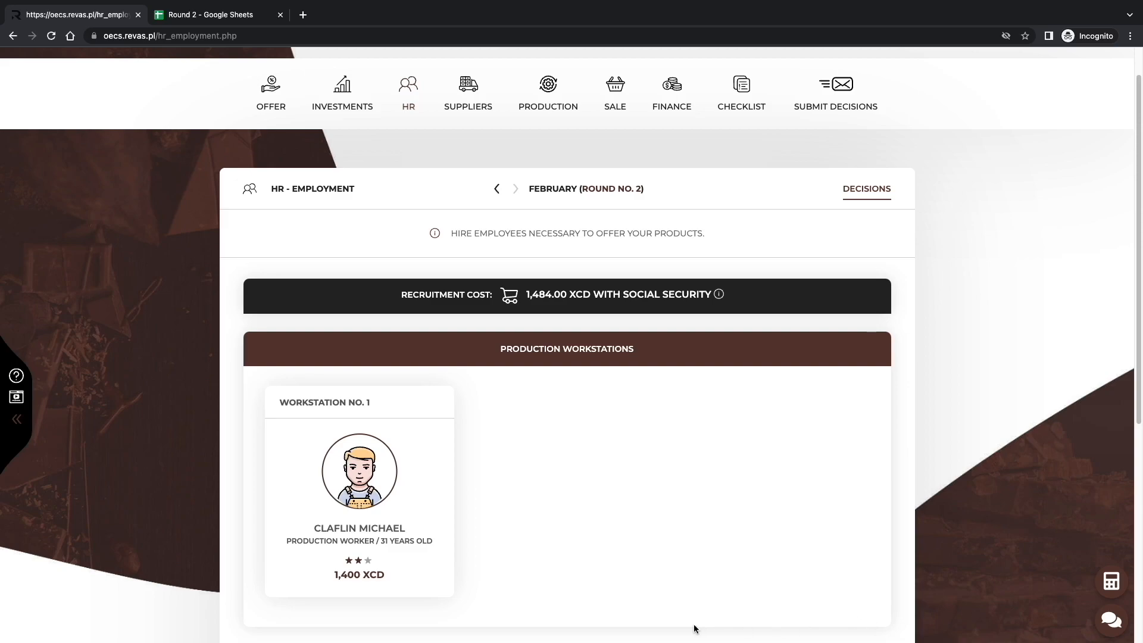
{"action": "left_click", "coordinate": [384, 498]}
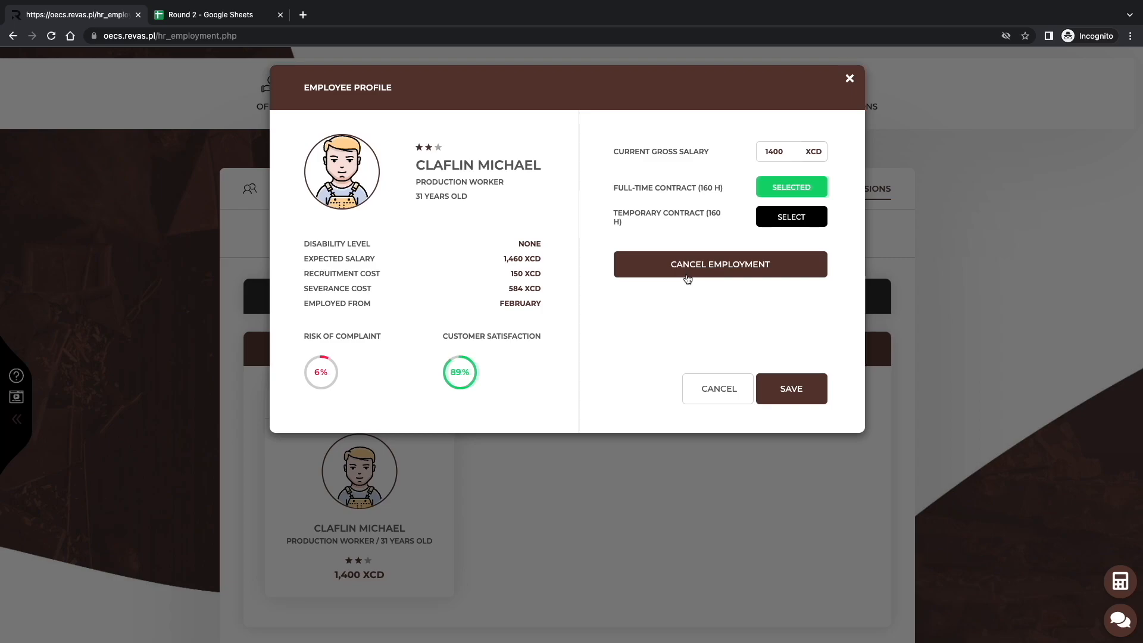
{"action": "left_click", "coordinate": [792, 388]}
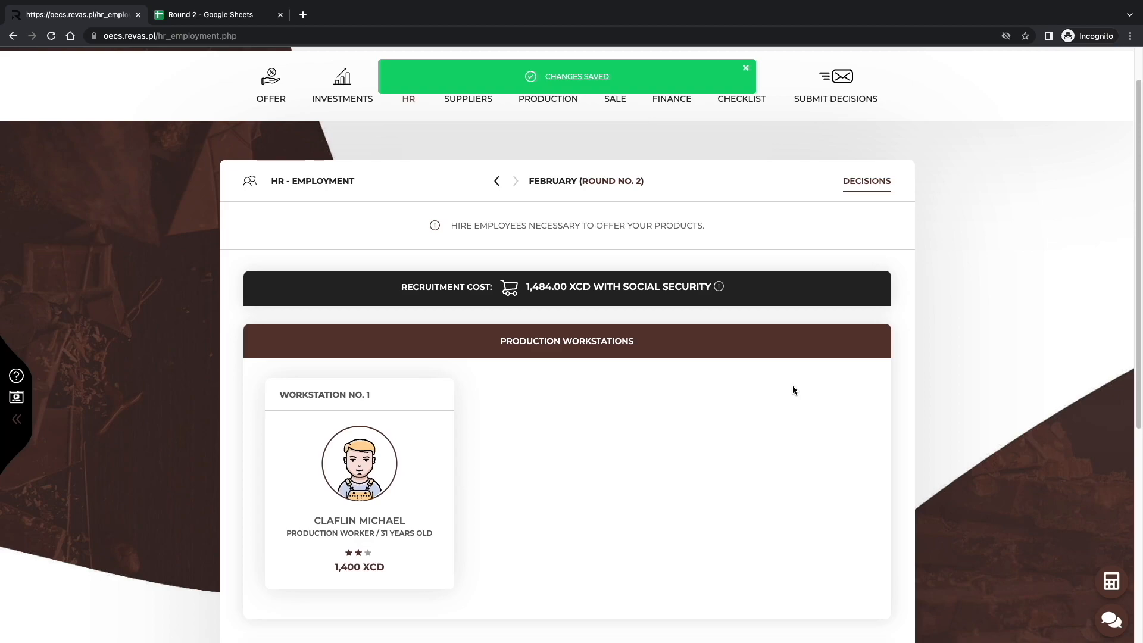
Employ the one-star, 21-year-old sales specialist for sales workstation no. 1 on a full-time contract at 1,200 XCD gross.
{"action": "scroll", "coordinate": [793, 390], "scroll_direction": "down", "scroll_amount": 5}
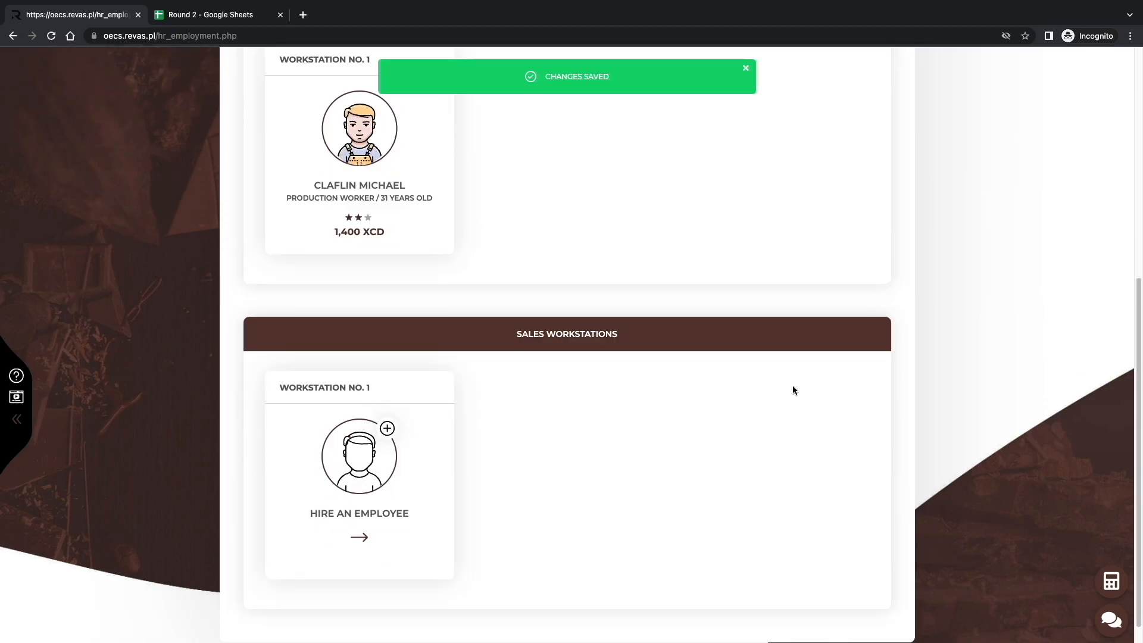
{"action": "left_click", "coordinate": [436, 478]}
{"action": "left_click", "coordinate": [831, 202]}
{"action": "scroll", "coordinate": [883, 264], "scroll_direction": "down", "scroll_amount": 4}
{"action": "left_click", "coordinate": [1021, 524]}
{"action": "left_click", "coordinate": [149, 588]}
{"action": "type", "text": "12000"}
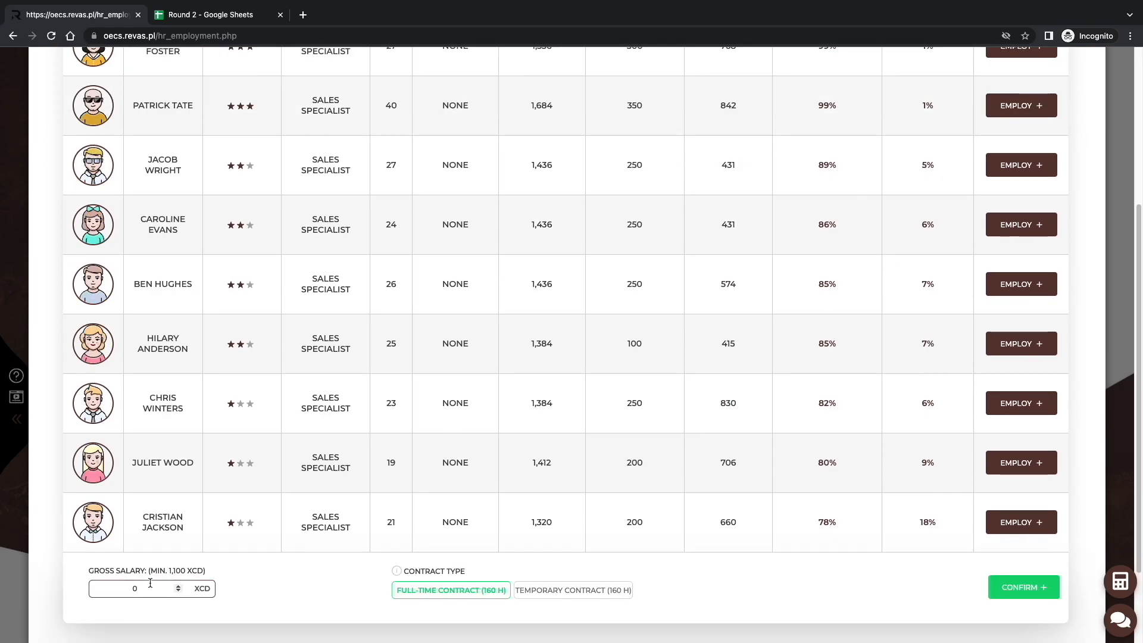
{"action": "key", "text": "BackSpace"}
{"action": "left_click", "coordinate": [1019, 587]}
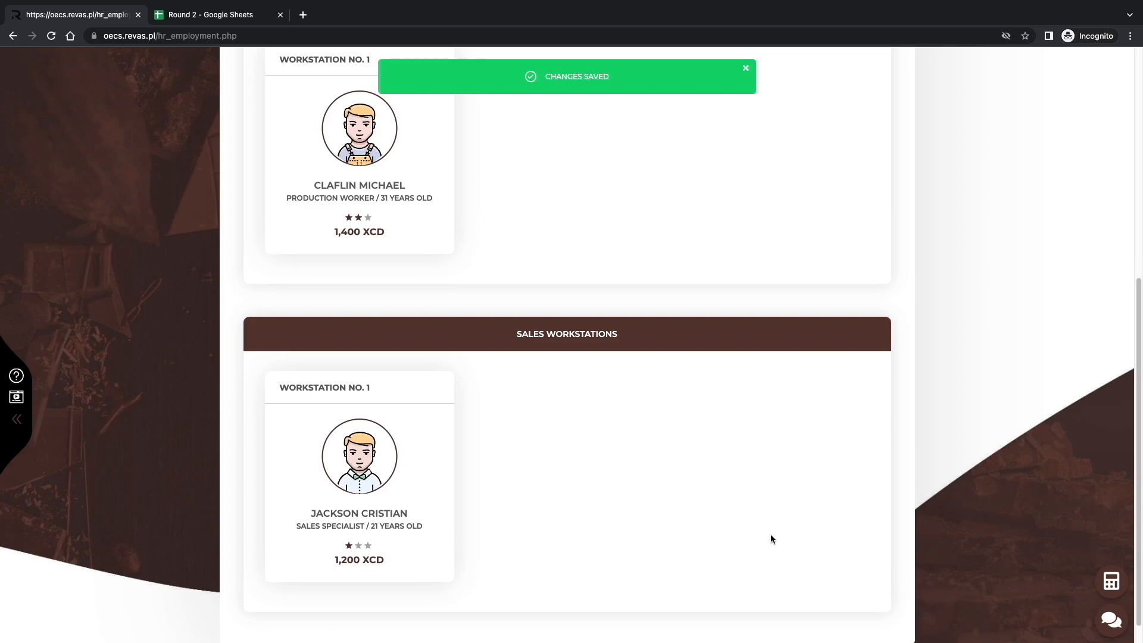
Return to the offer and examine the resource requirements of the Banana Chips Chocolate Bar.
{"action": "scroll", "coordinate": [771, 533], "scroll_direction": "up", "scroll_amount": 6}
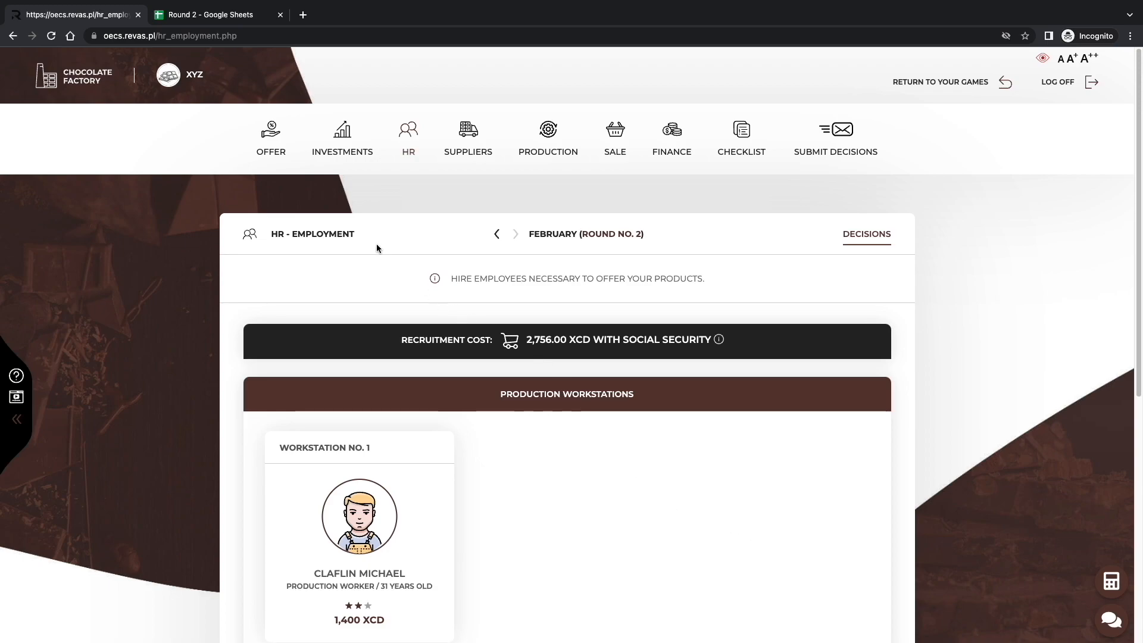
{"action": "left_click", "coordinate": [291, 151]}
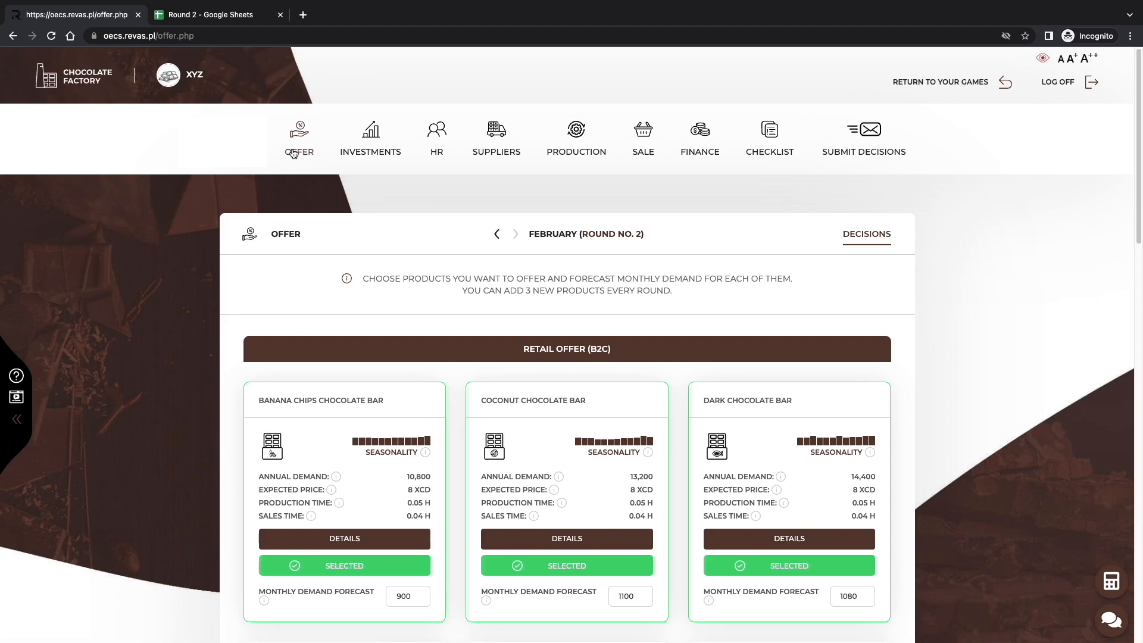
{"action": "left_click", "coordinate": [404, 536]}
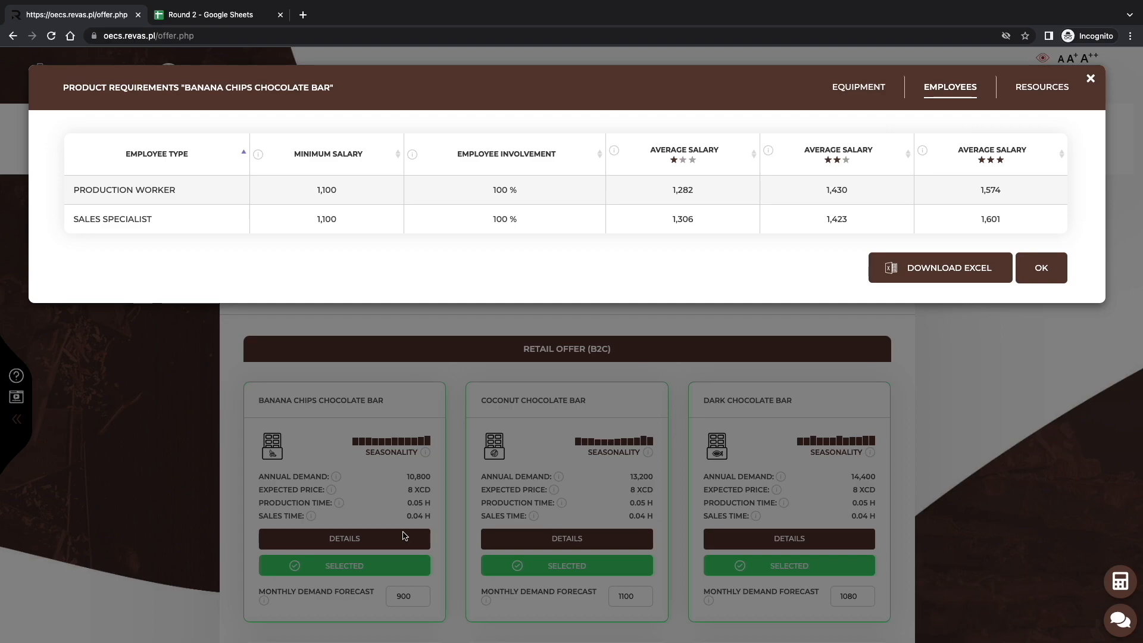
{"action": "left_click", "coordinate": [1017, 89]}
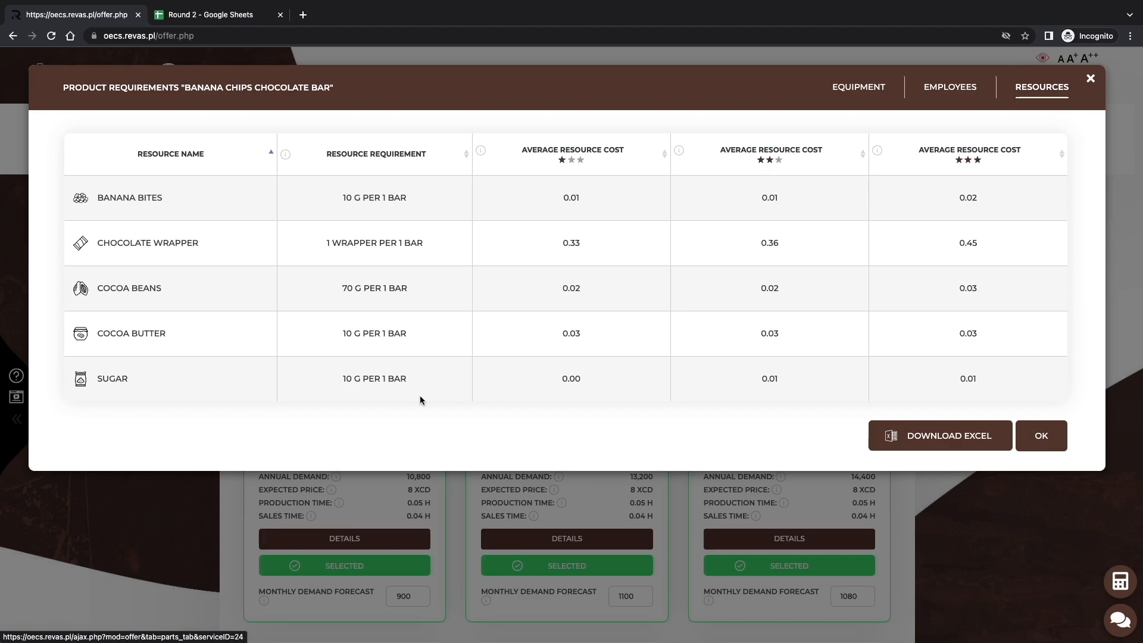
Switch to the Round 2 spreadsheet and review the monthly demand forecasts and the Banana Chips Chocolate Bar's per-bar resource requirements.
{"action": "left_click", "coordinate": [246, 15]}
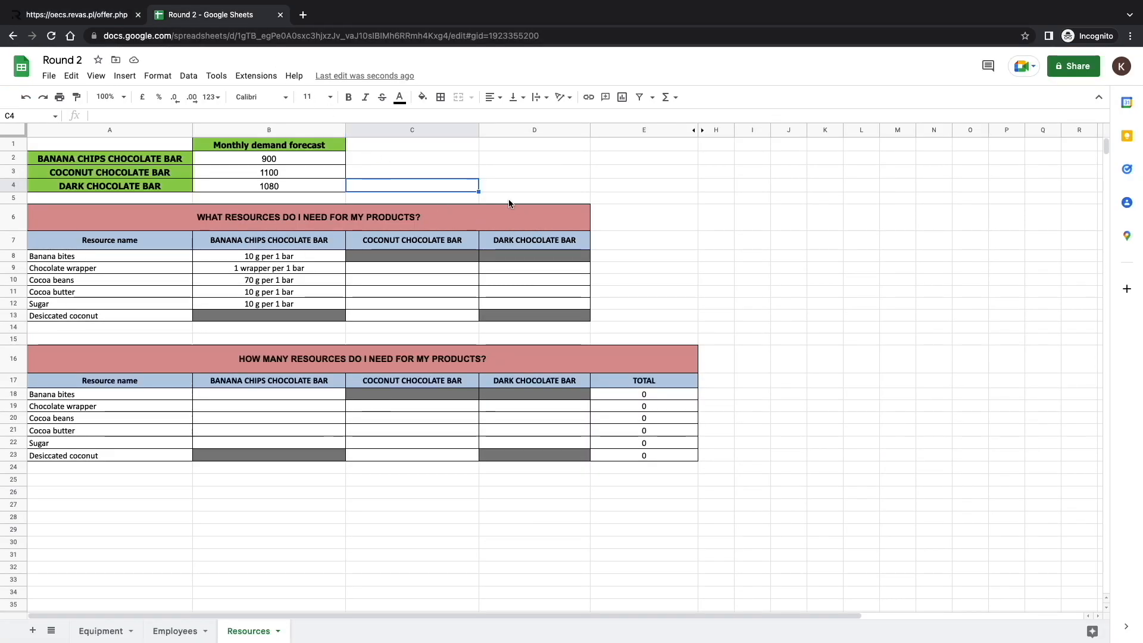
{"action": "left_click_drag", "start_coordinate": [110, 143], "coordinate": [271, 188]}
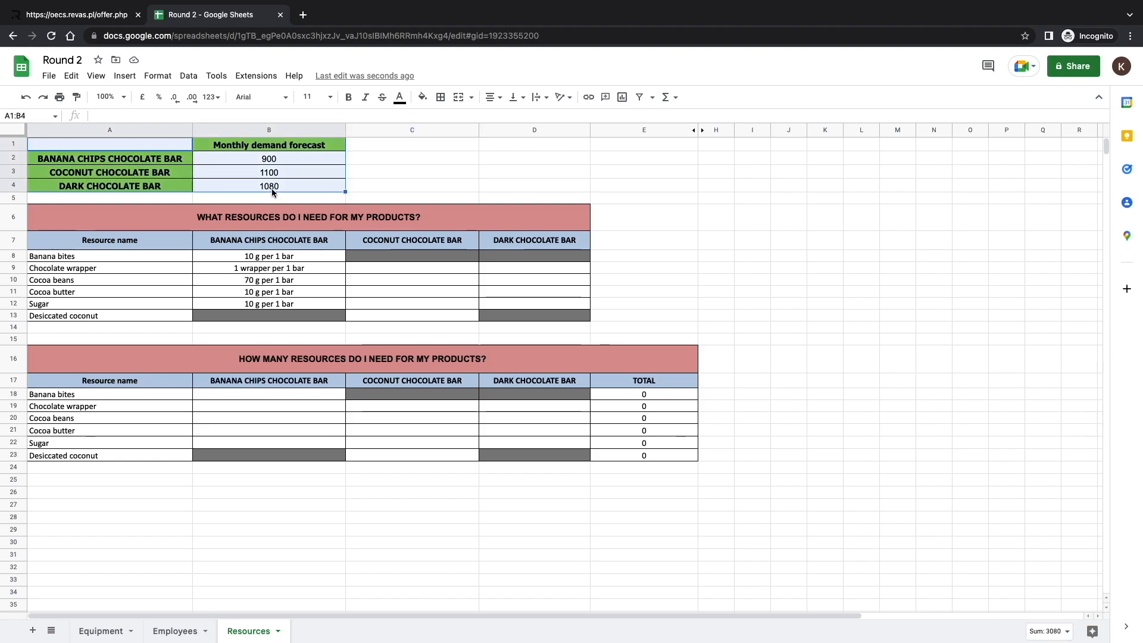
{"action": "left_click", "coordinate": [359, 188]}
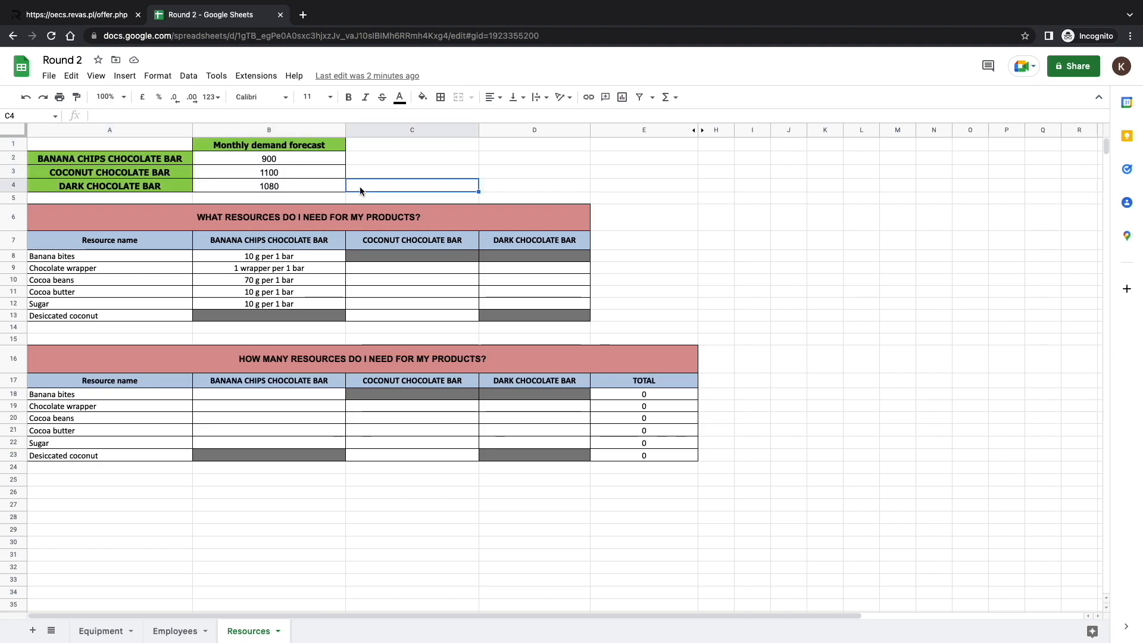
{"action": "left_click", "coordinate": [317, 256]}
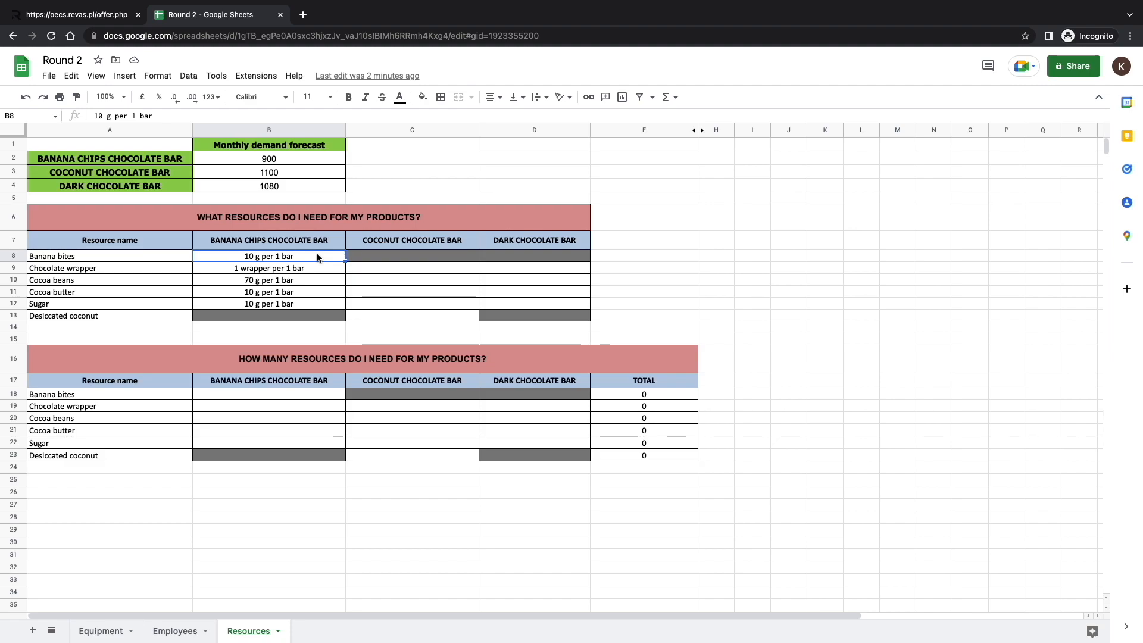
{"action": "left_click", "coordinate": [320, 268]}
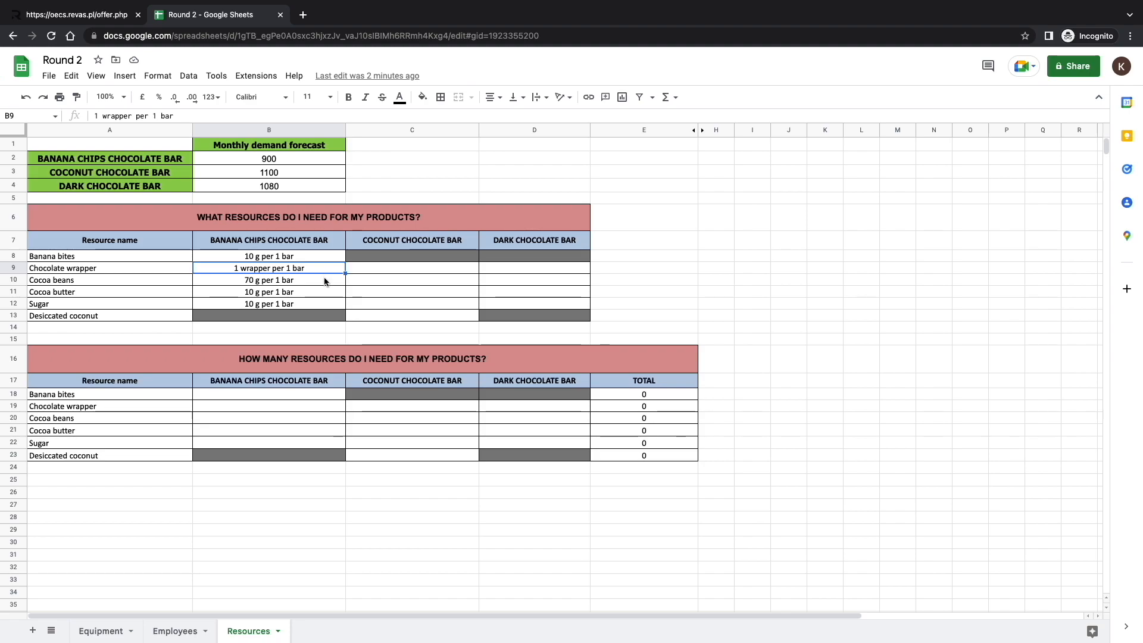
{"action": "left_click", "coordinate": [325, 281]}
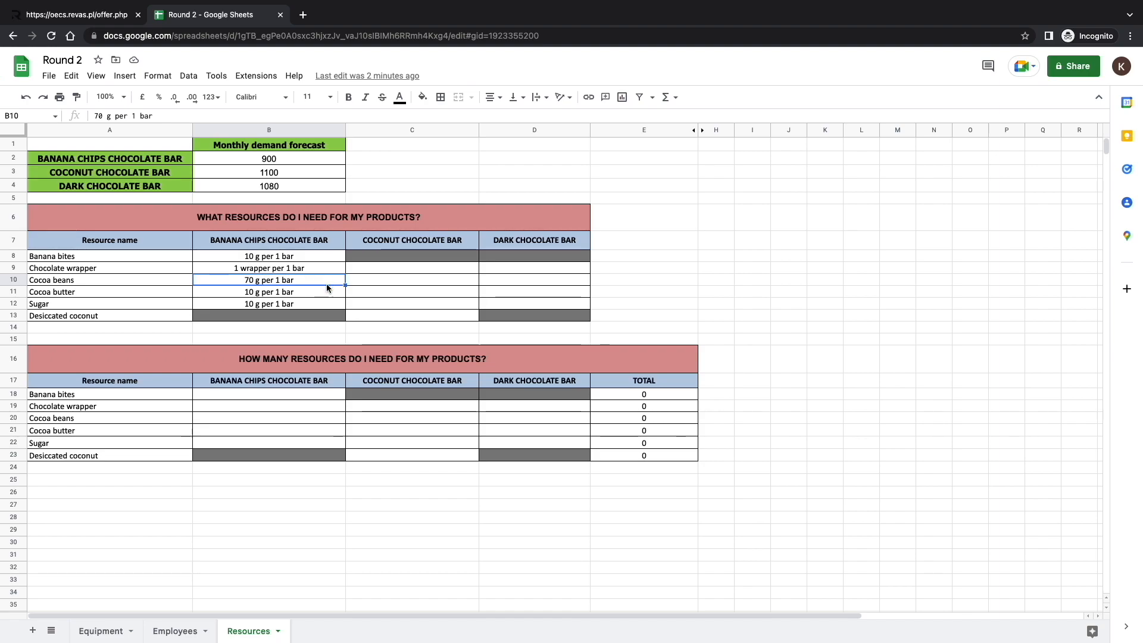
{"action": "left_click", "coordinate": [327, 289]}
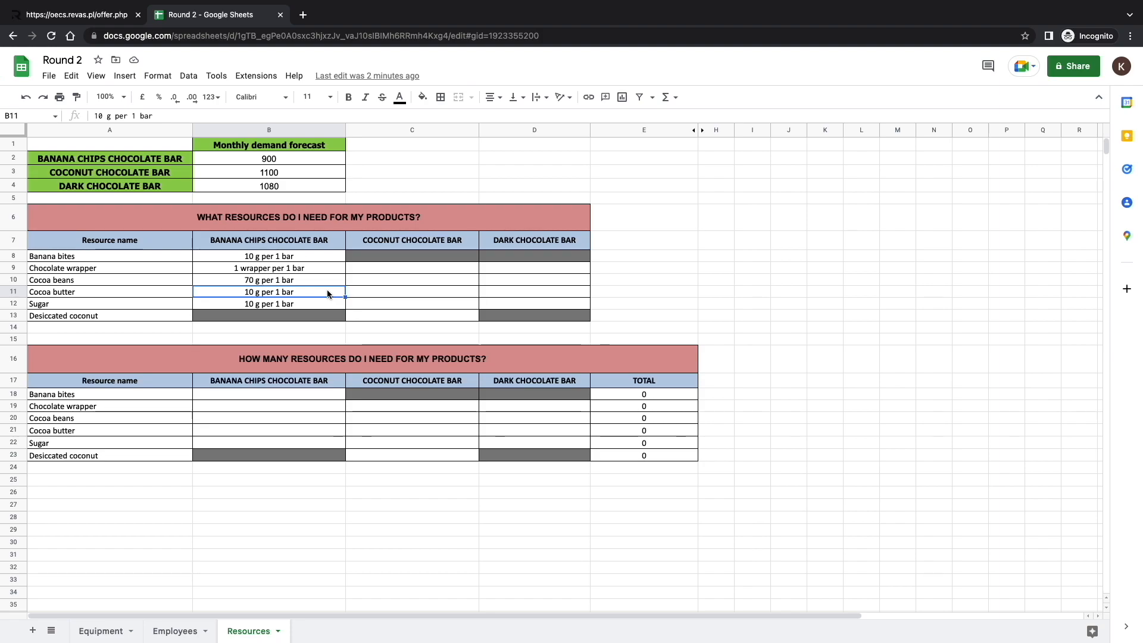
{"action": "left_click", "coordinate": [328, 309]}
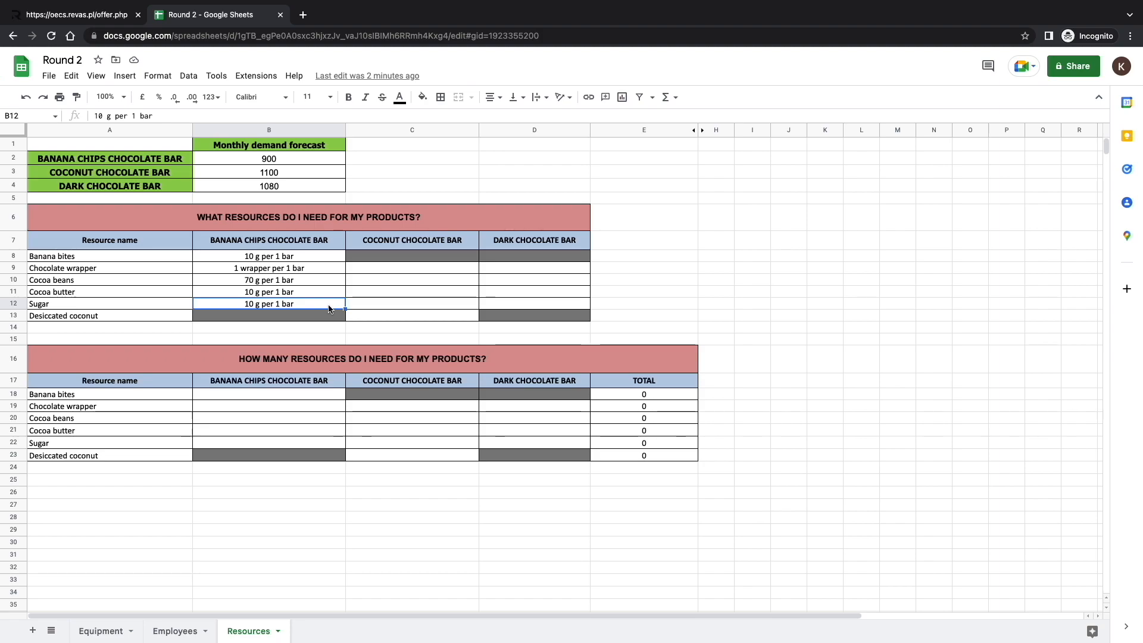
Calculate the Banana Chips Chocolate Bar's banana bites in B18 as =B2*10 and its chocolate wrappers in B19 as =B2*1.
{"action": "left_click", "coordinate": [301, 396]}
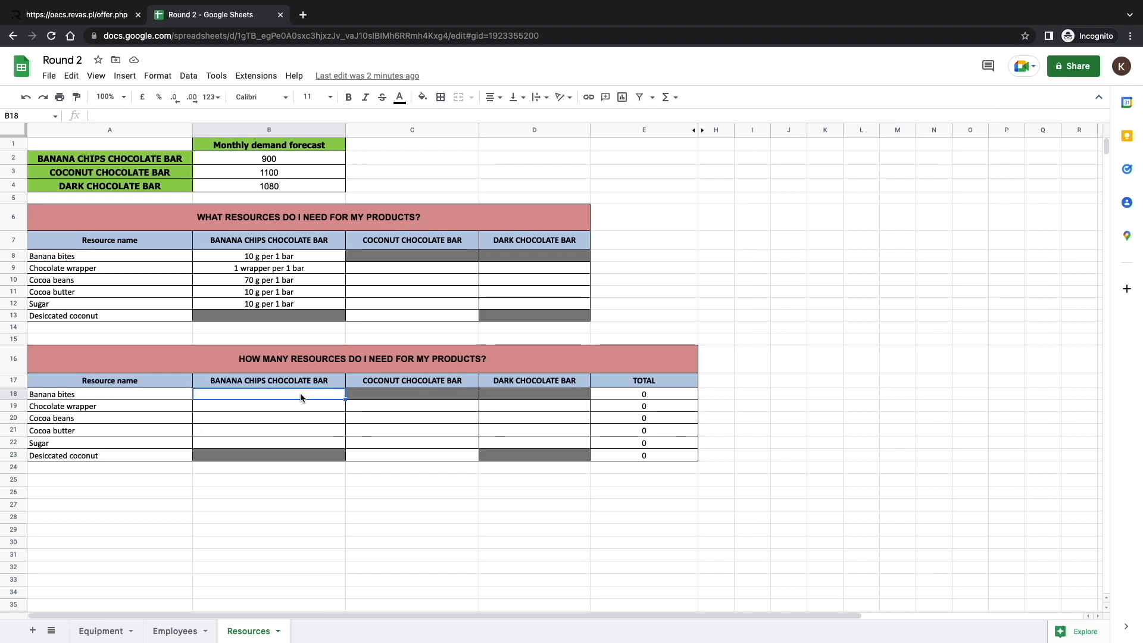
{"action": "type", "text": "=B2"}
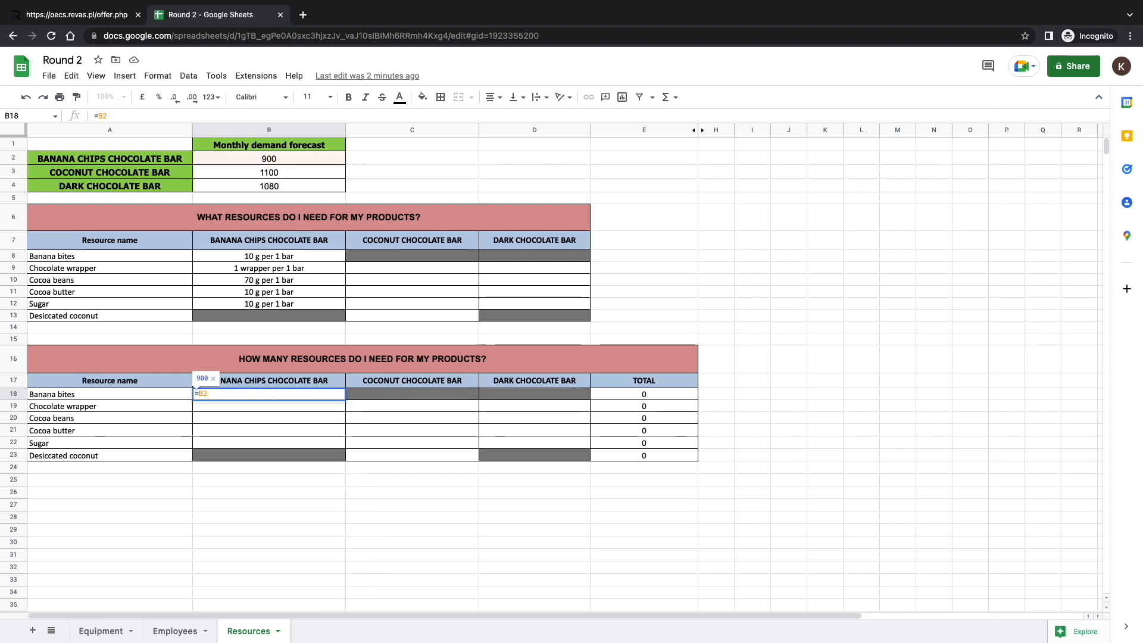
{"action": "type", "text": "*10"}
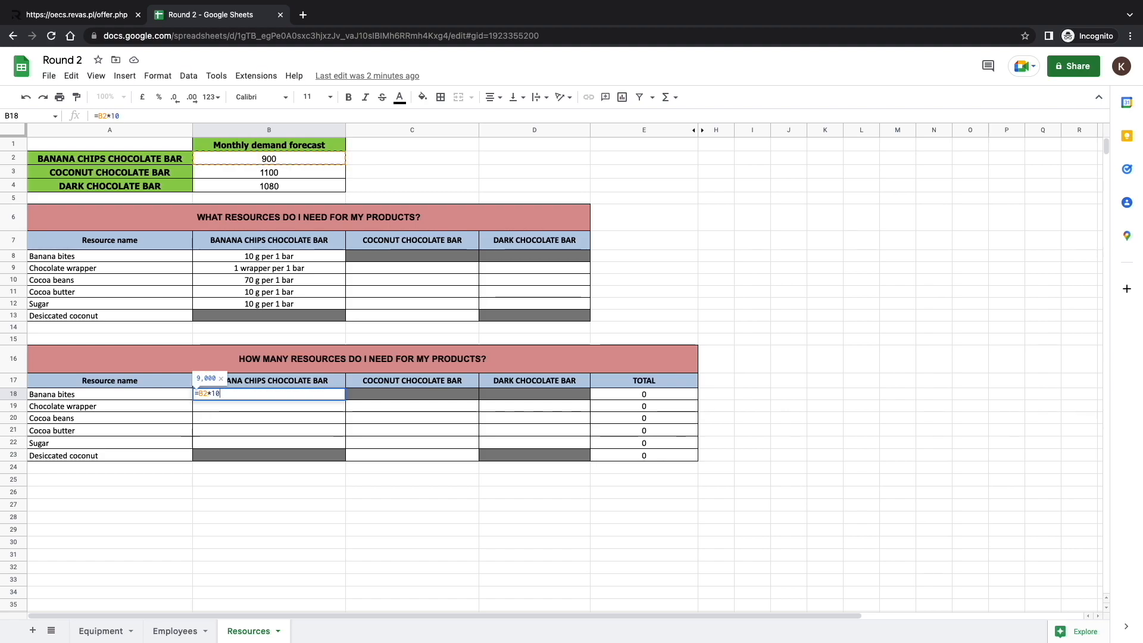
{"action": "key", "text": "Return"}
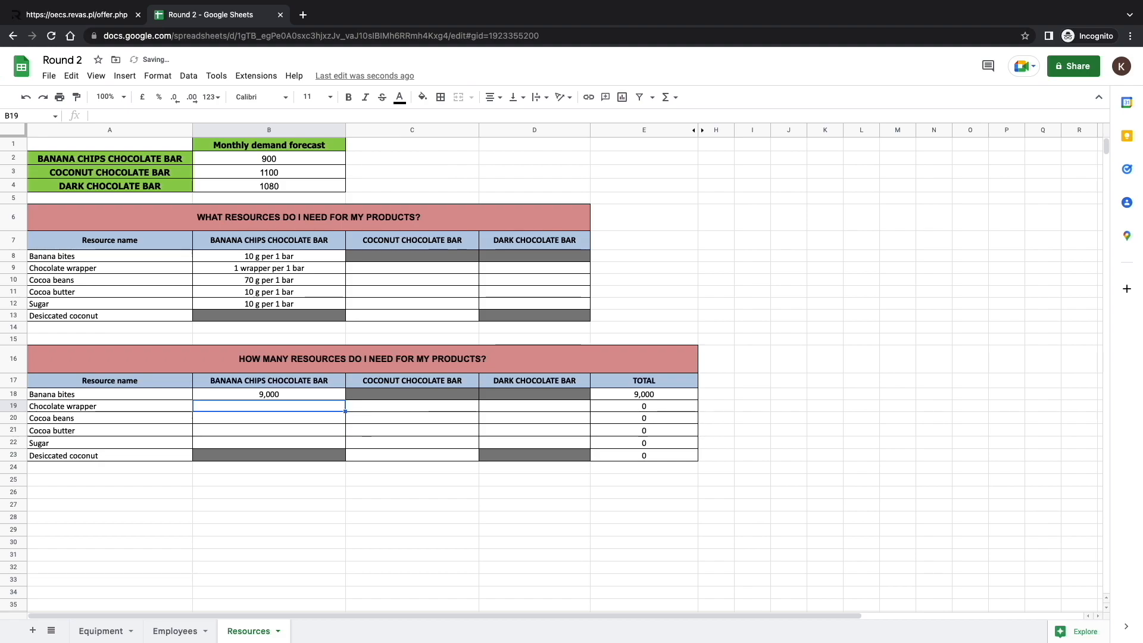
{"action": "type", "text": "=B2*"}
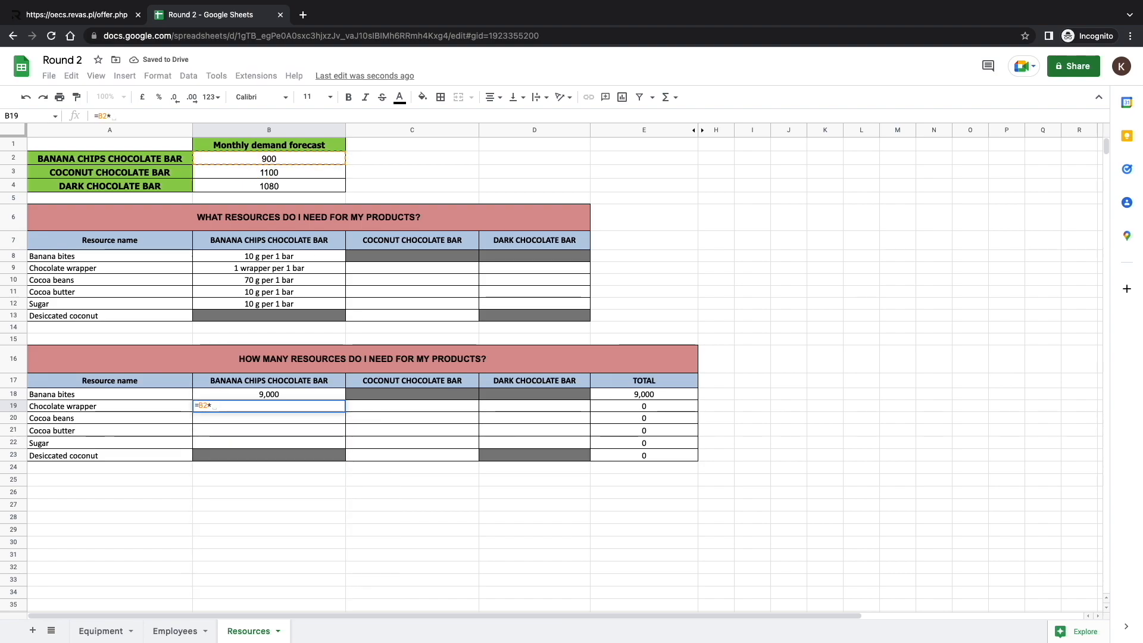
{"action": "key", "text": "Return"}
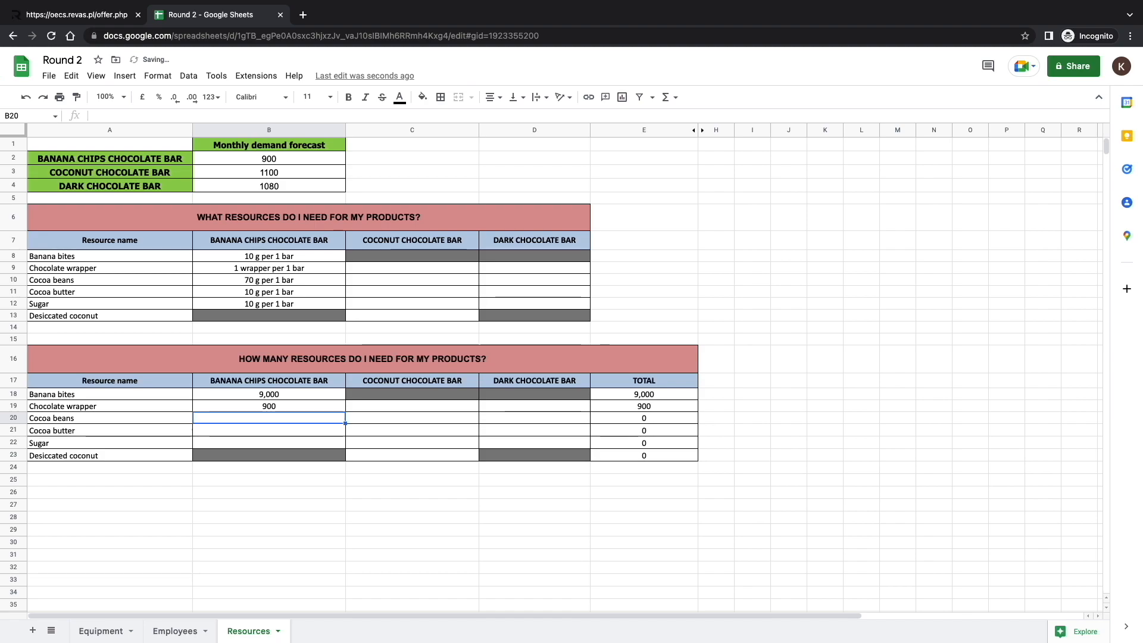
Calculate the cocoa beans needed for the Banana Chips Chocolate Bar in B20 with =B2*70.
{"action": "type", "text": "=B"}
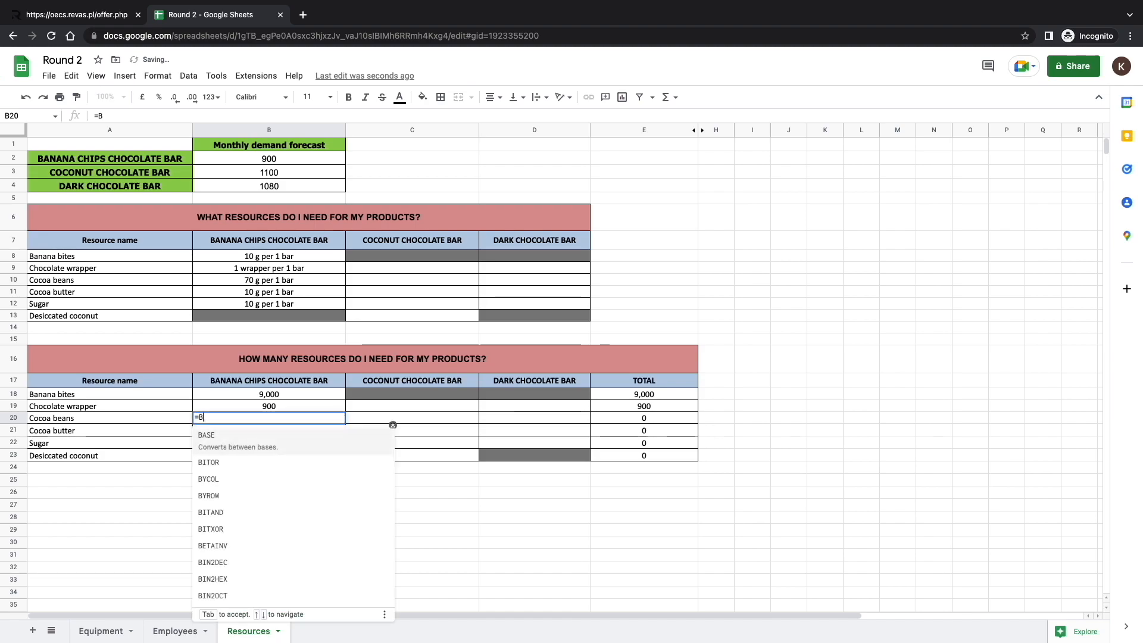
{"action": "type", "text": "2*7"}
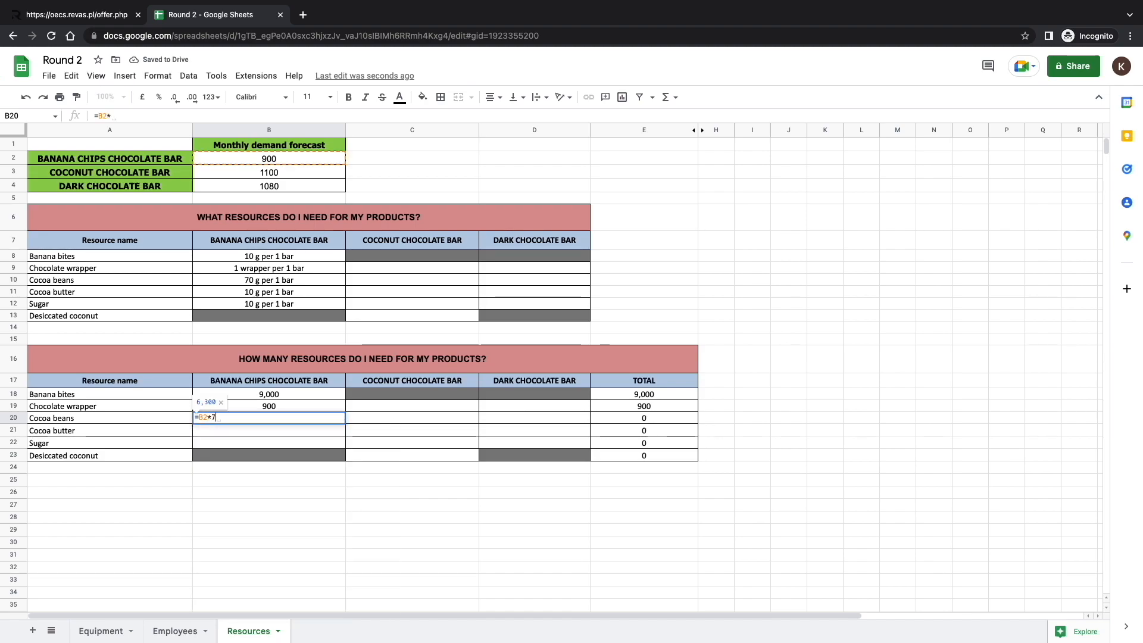
{"action": "type", "text": "0"}
{"action": "key", "text": "Return"}
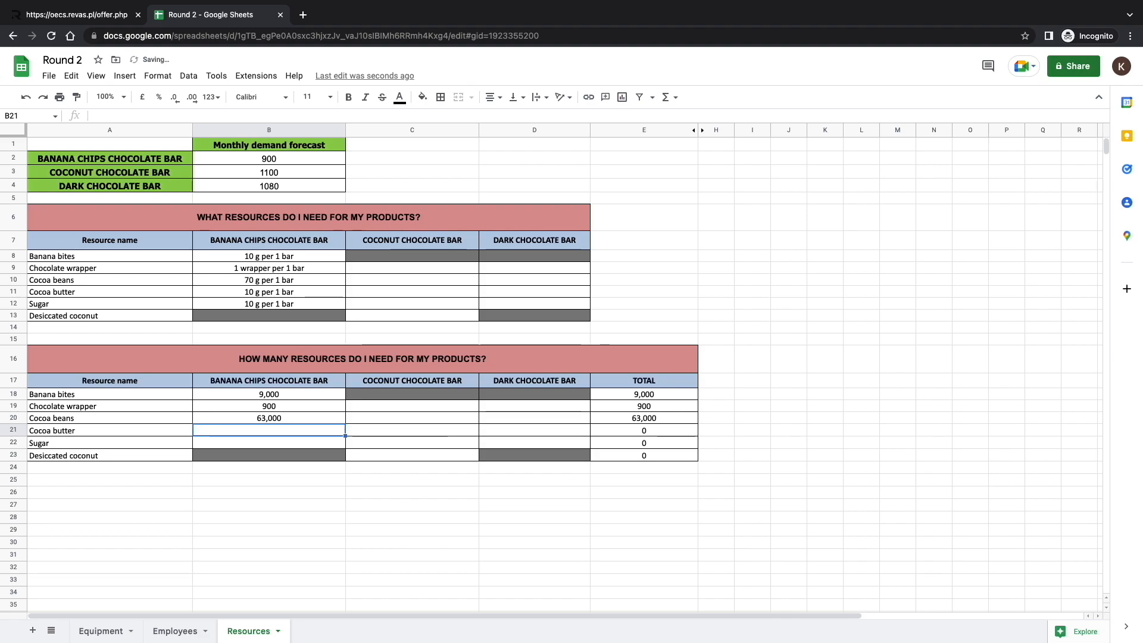
Calculate the Banana Chips Chocolate Bar's cocoa butter in B21 and its sugar in B22, each as =B2*10.
{"action": "type", "text": "=B2"}
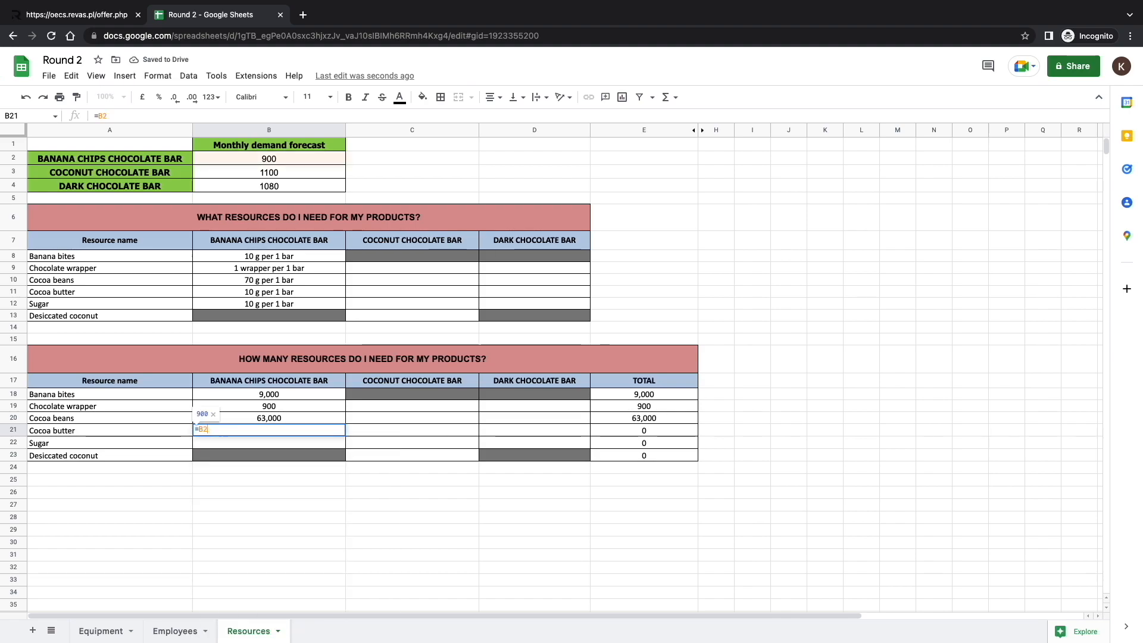
{"action": "type", "text": "*10"}
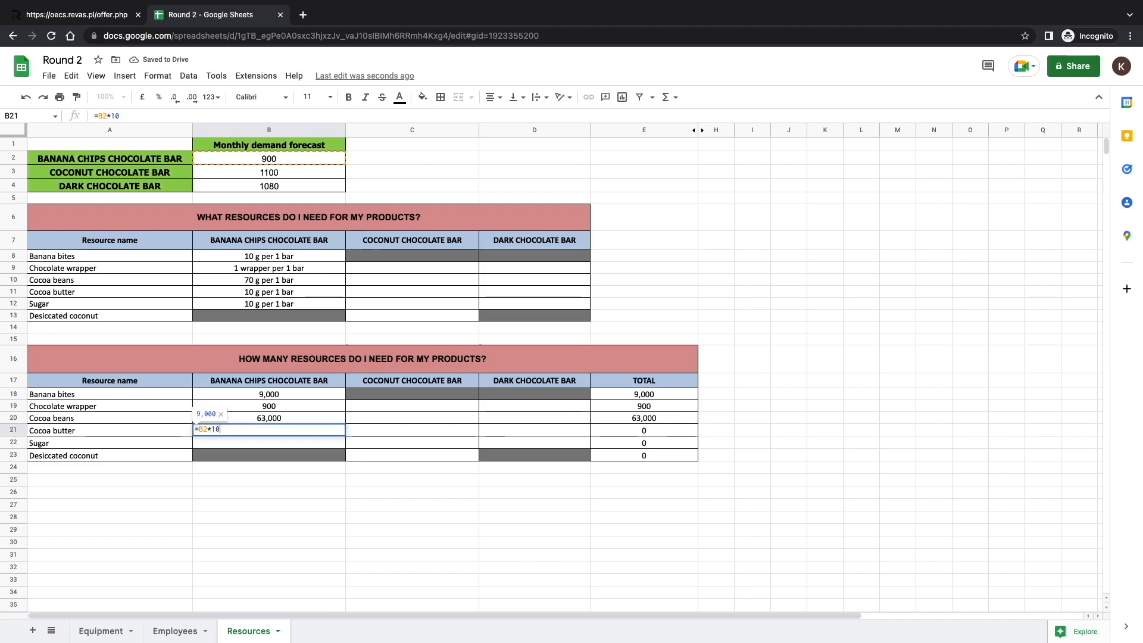
{"action": "key", "text": "Return"}
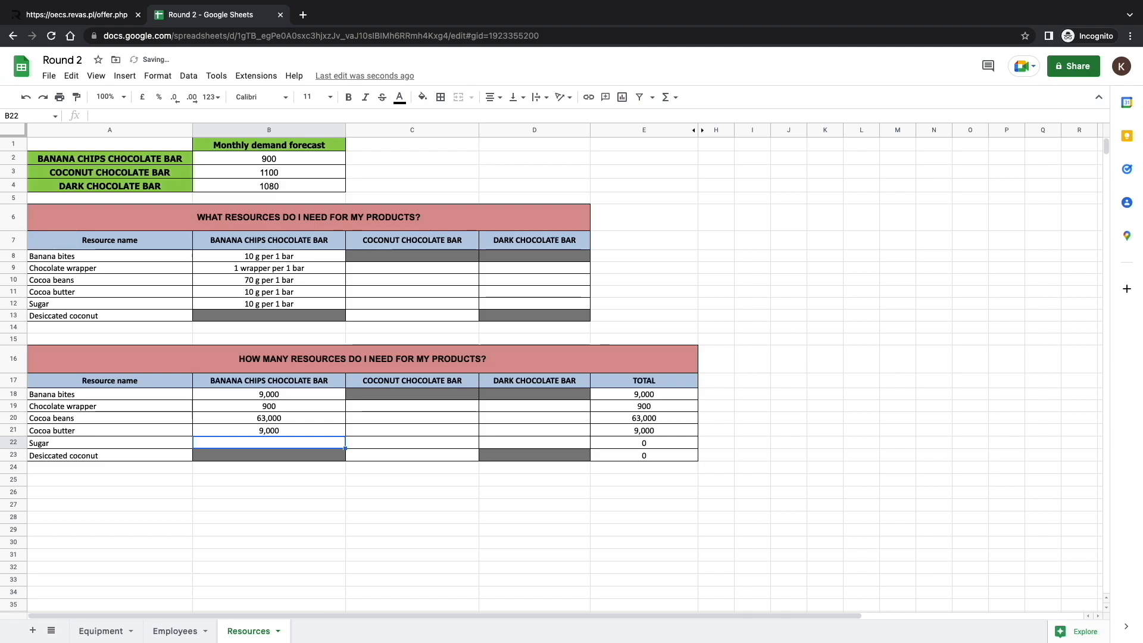
{"action": "type", "text": "=B2*1"}
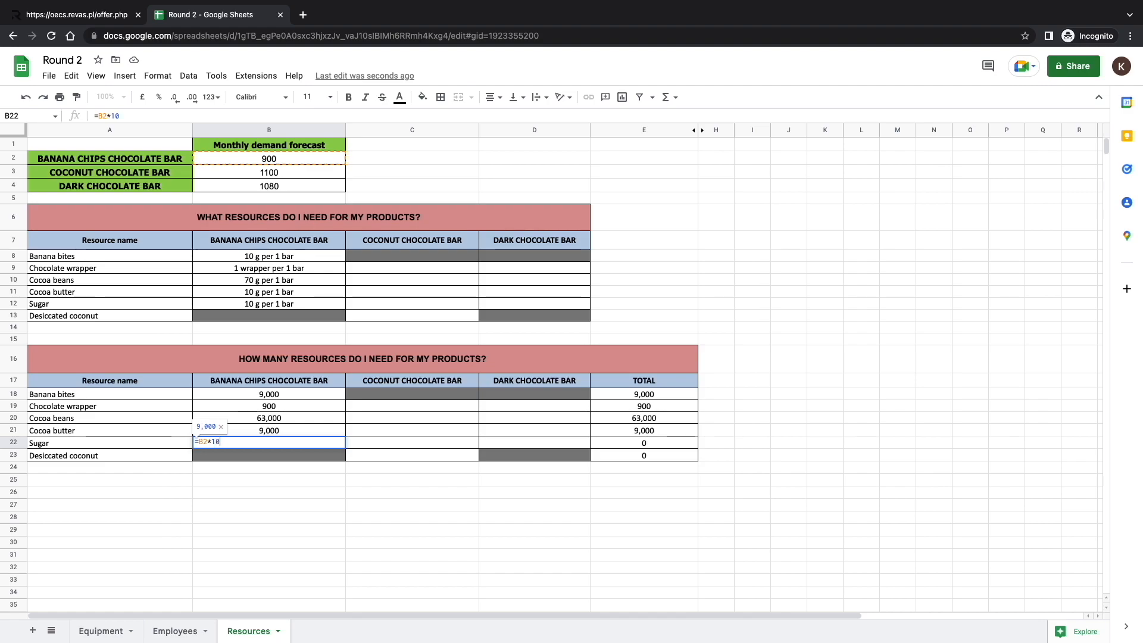
{"action": "type", "text": "0"}
{"action": "key", "text": "Return"}
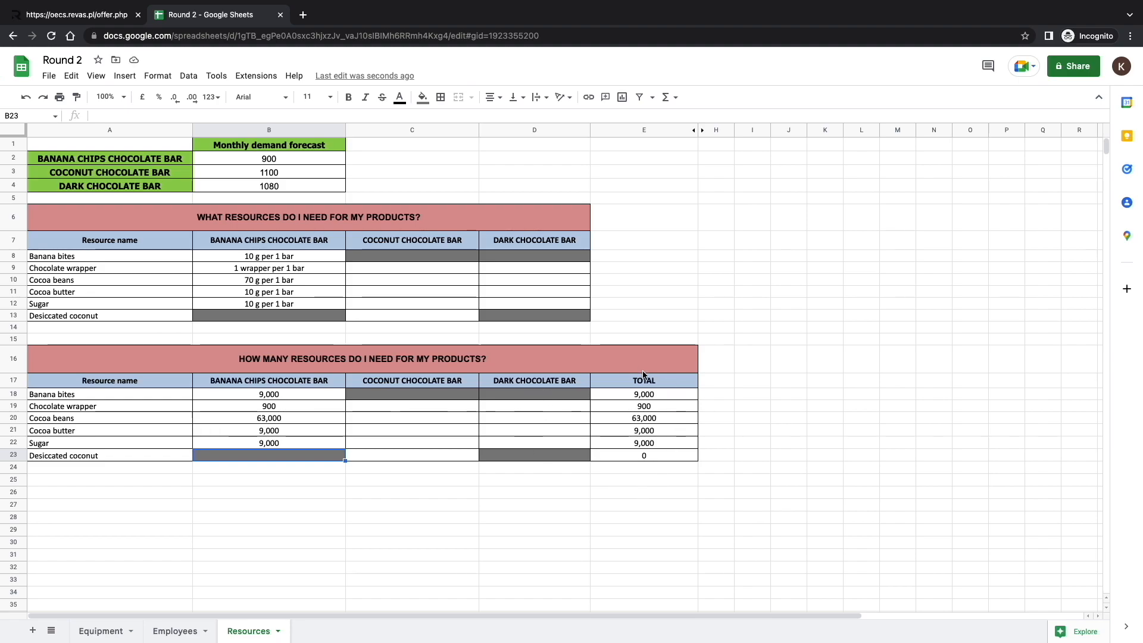
Switch to the chocolate factory game and examine the suppliers, including Parts Co.'s resource database and its ordered resources.
{"action": "left_click", "coordinate": [82, 22]}
{"action": "key", "text": "Escape"}
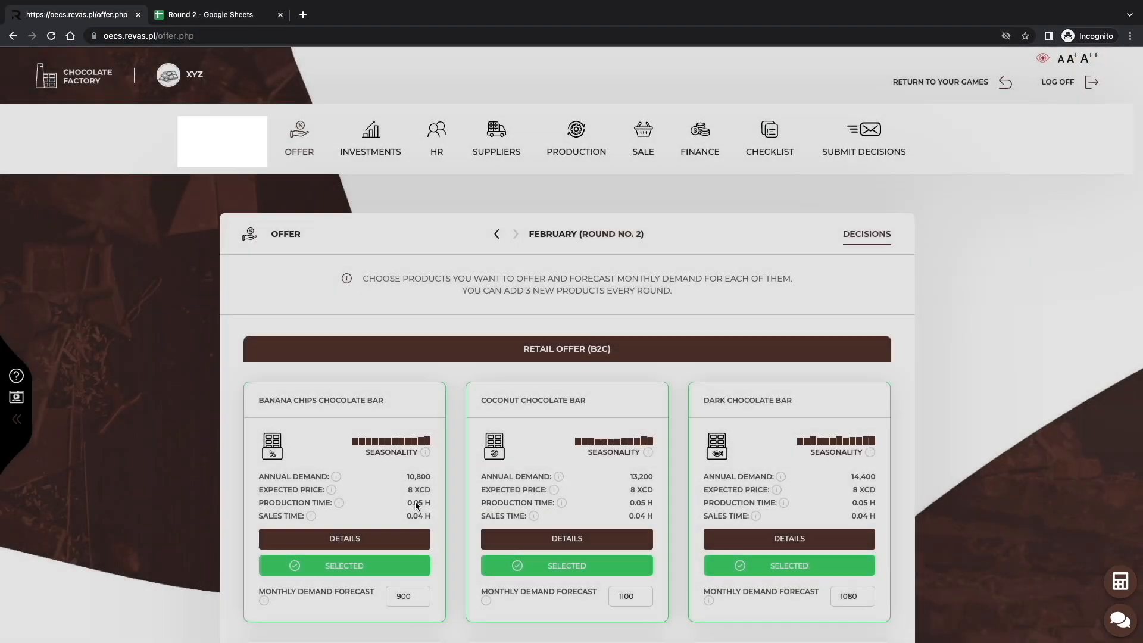
{"action": "left_click", "coordinate": [496, 139]}
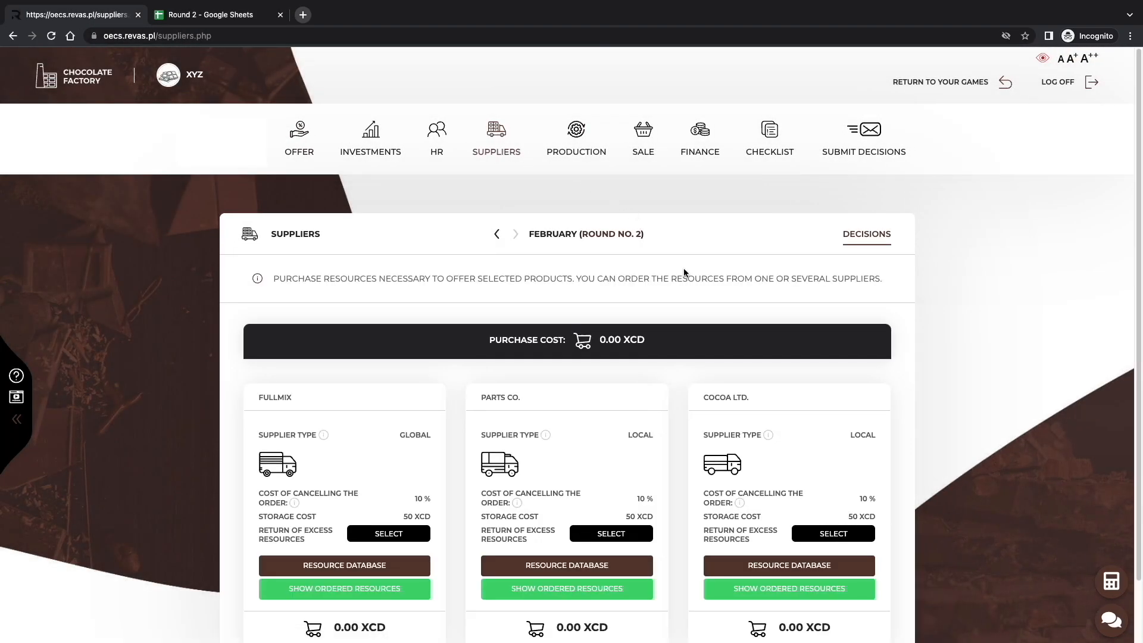
{"action": "scroll", "coordinate": [722, 375], "scroll_direction": "down", "scroll_amount": 1}
{"action": "scroll", "coordinate": [721, 374], "scroll_direction": "down", "scroll_amount": 1}
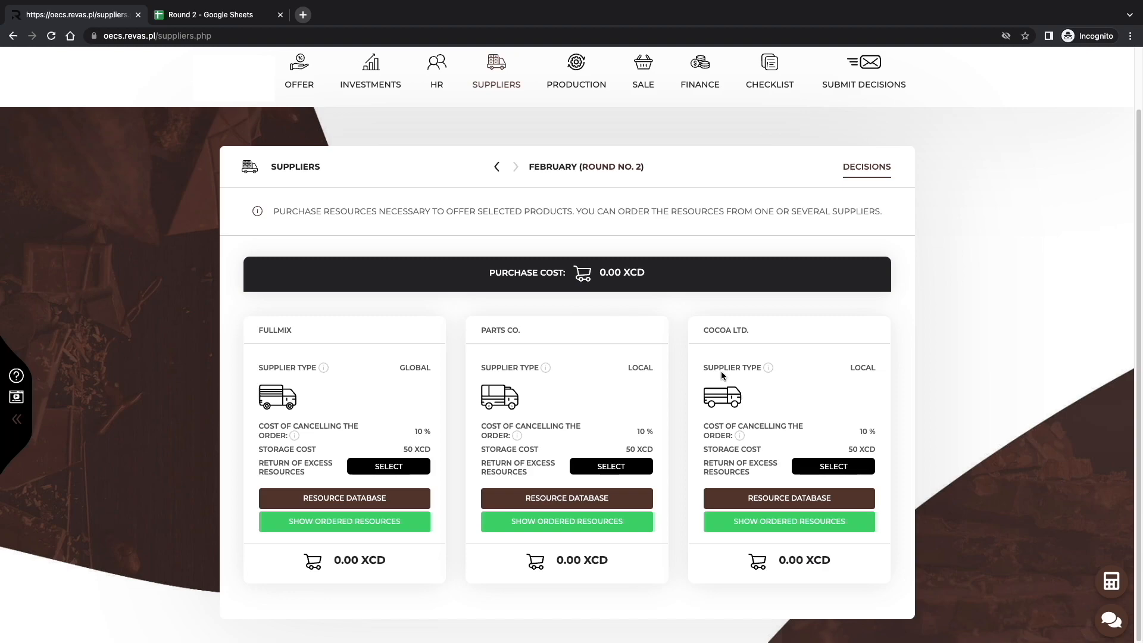
{"action": "left_click", "coordinate": [591, 500]}
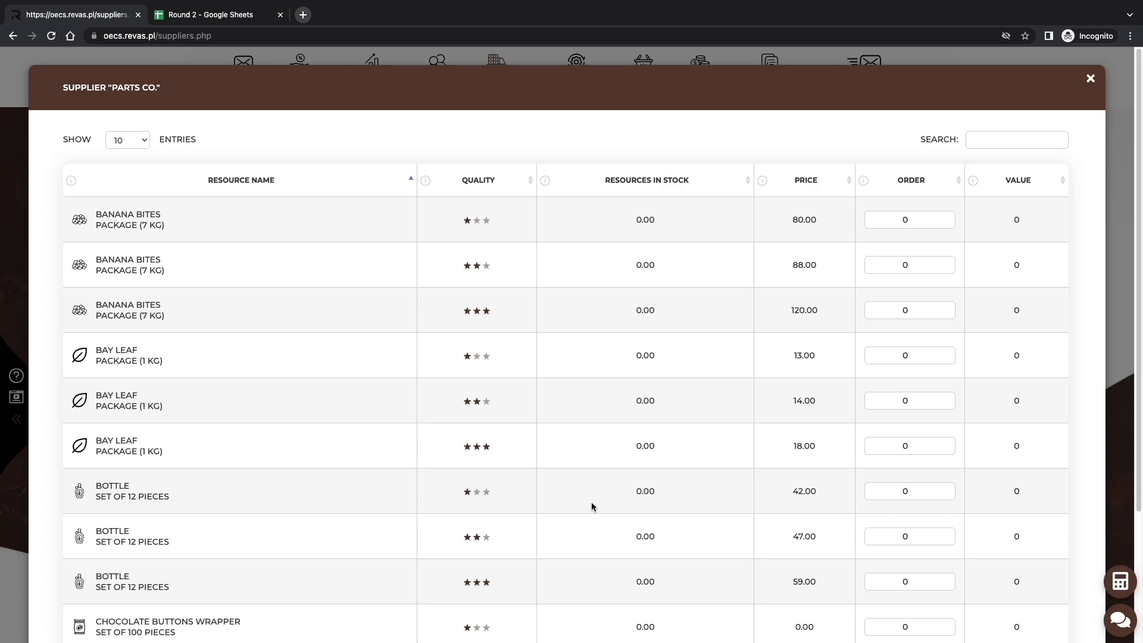
{"action": "key", "text": "Escape"}
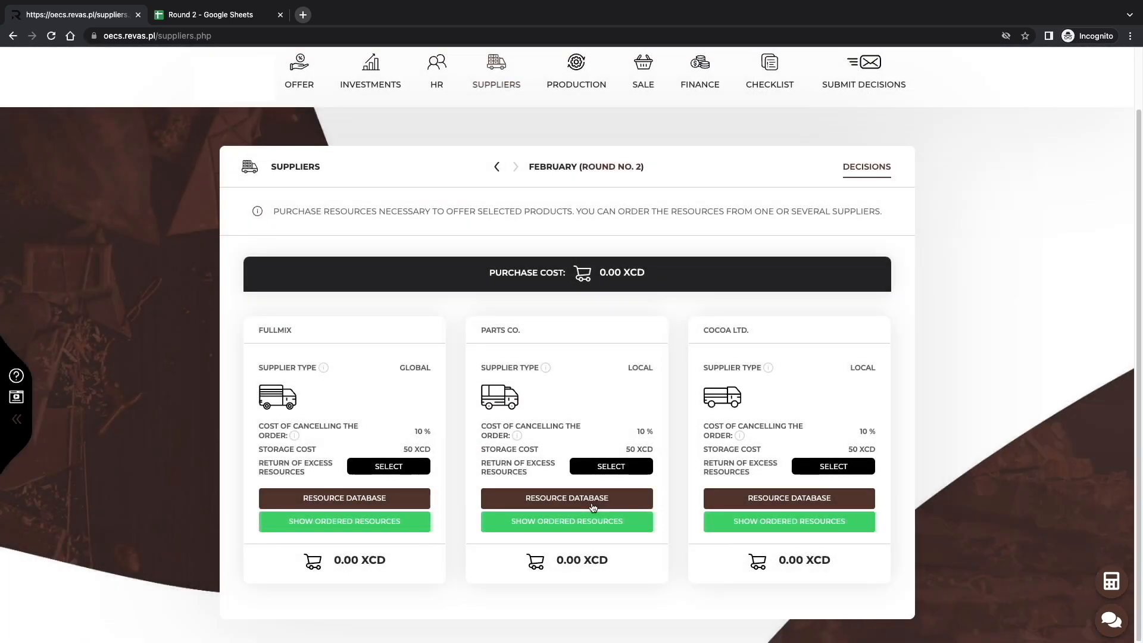
{"action": "left_click", "coordinate": [588, 527]}
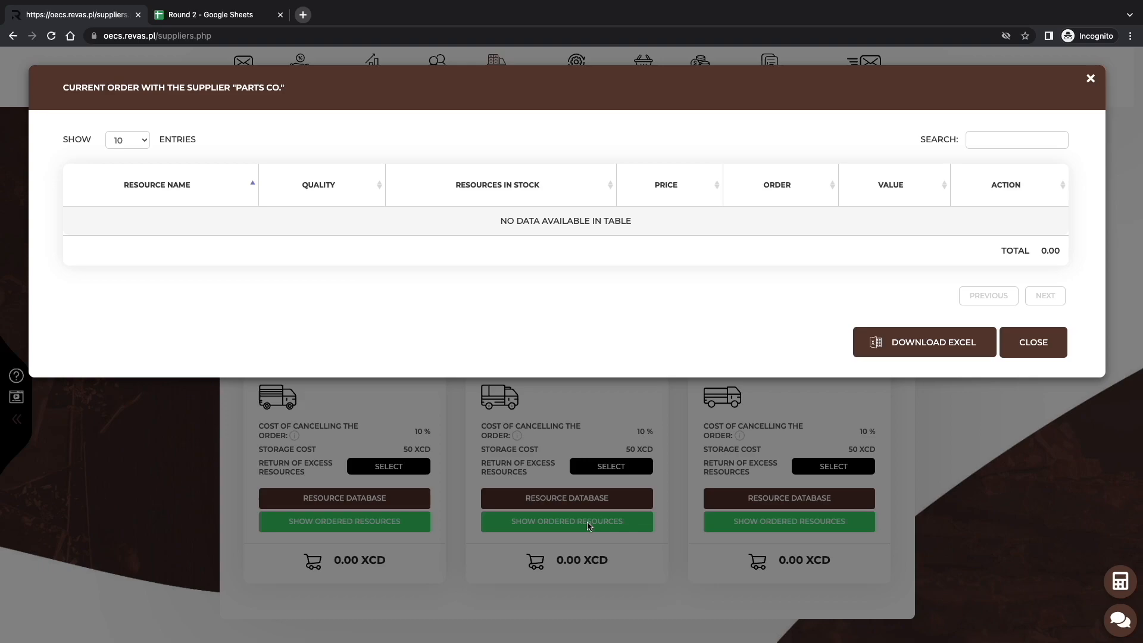
{"action": "left_click", "coordinate": [587, 526]}
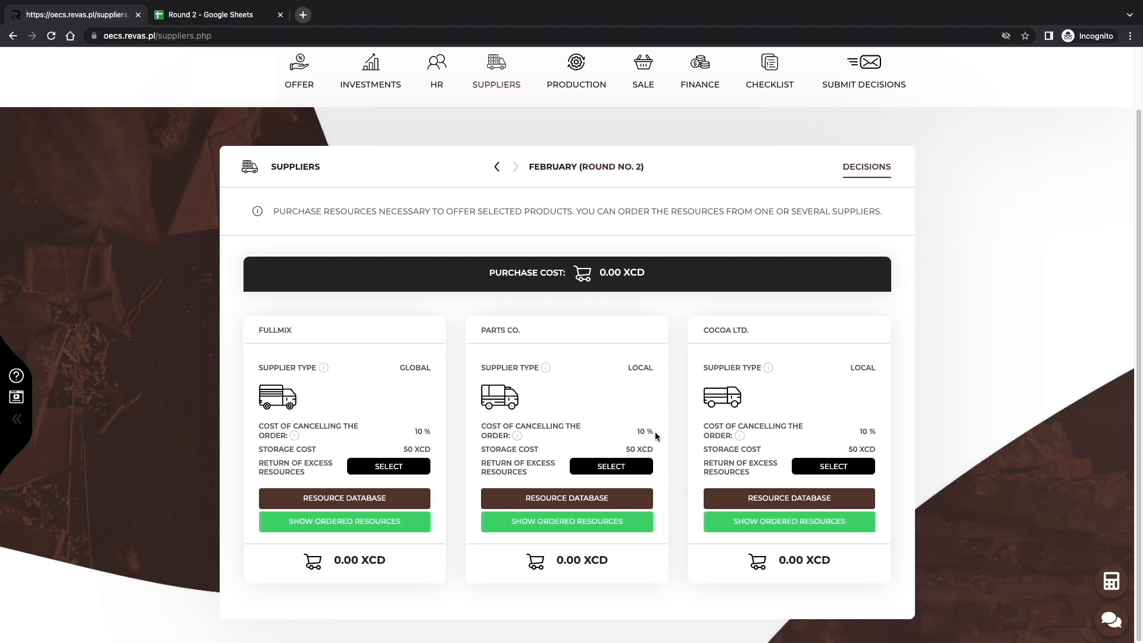
Enable the return of excess resources for supplier Parts Co. and open its resource database.
{"action": "left_click", "coordinate": [638, 473]}
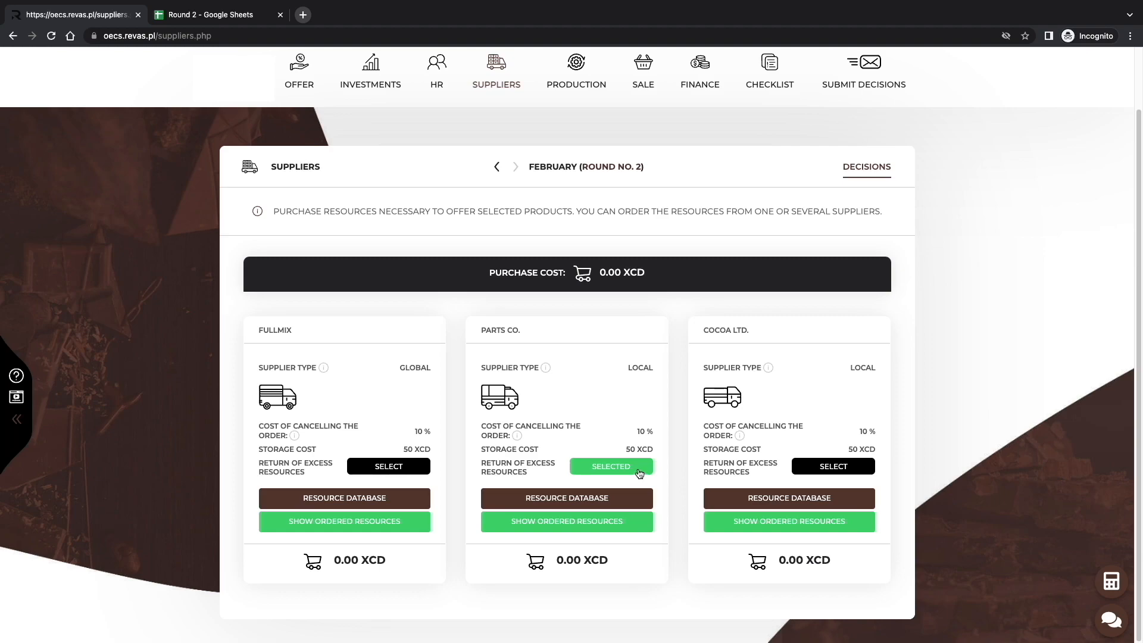
{"action": "left_click", "coordinate": [634, 498]}
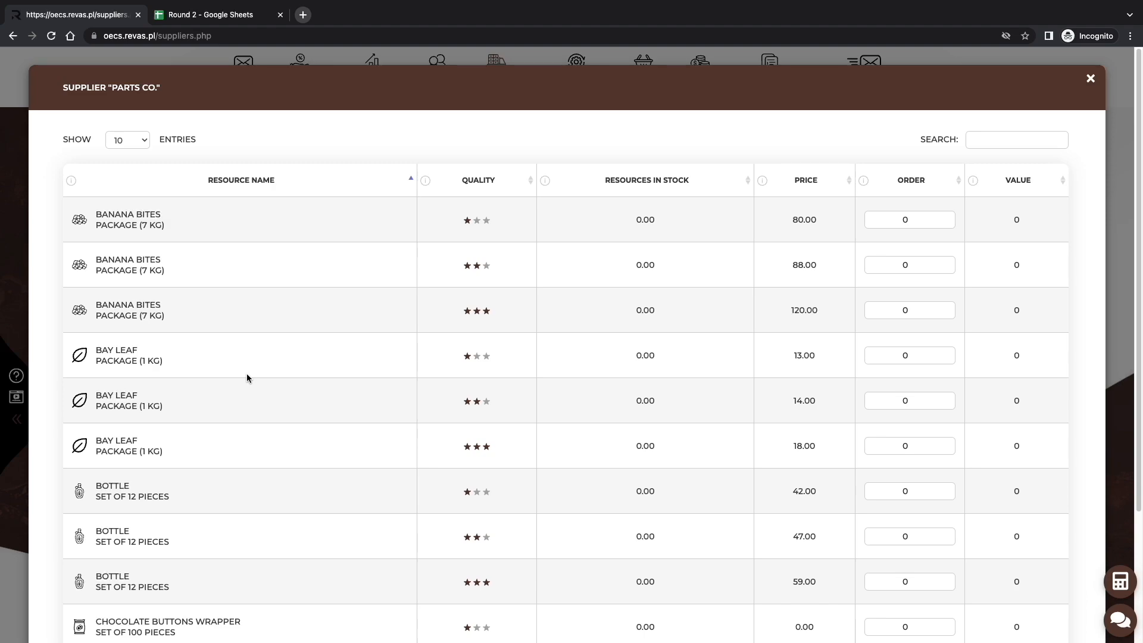
Switch to the Round 2 spreadsheet and review the supplier package sizes and the order quantities, focusing on the banana bites row.
{"action": "left_click", "coordinate": [209, 15]}
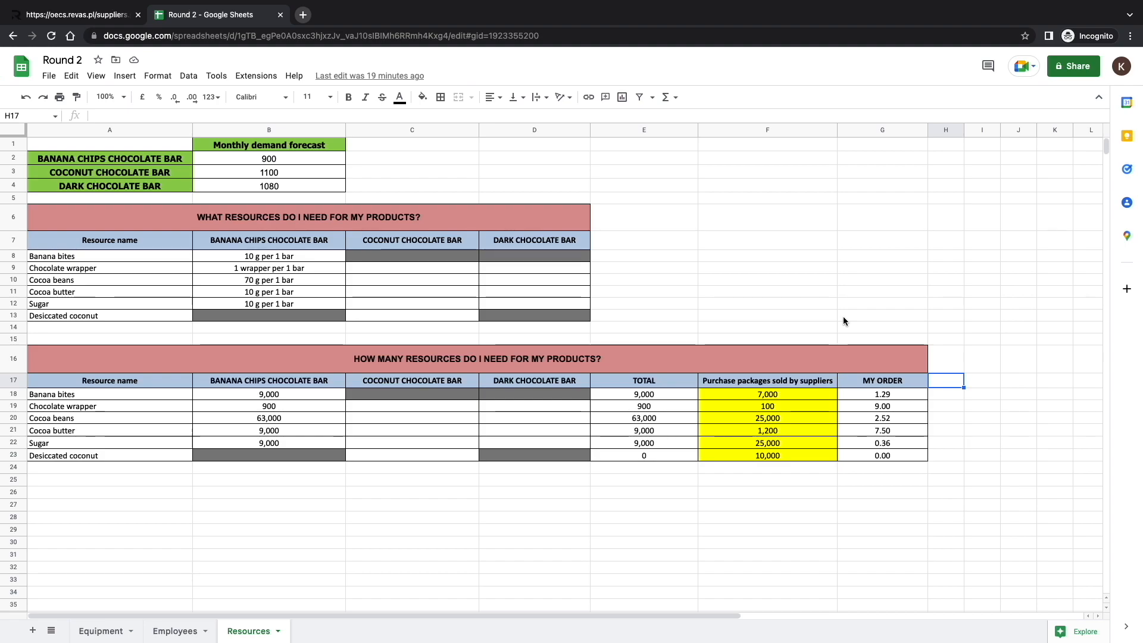
{"action": "left_click_drag", "start_coordinate": [857, 394], "coordinate": [807, 398]}
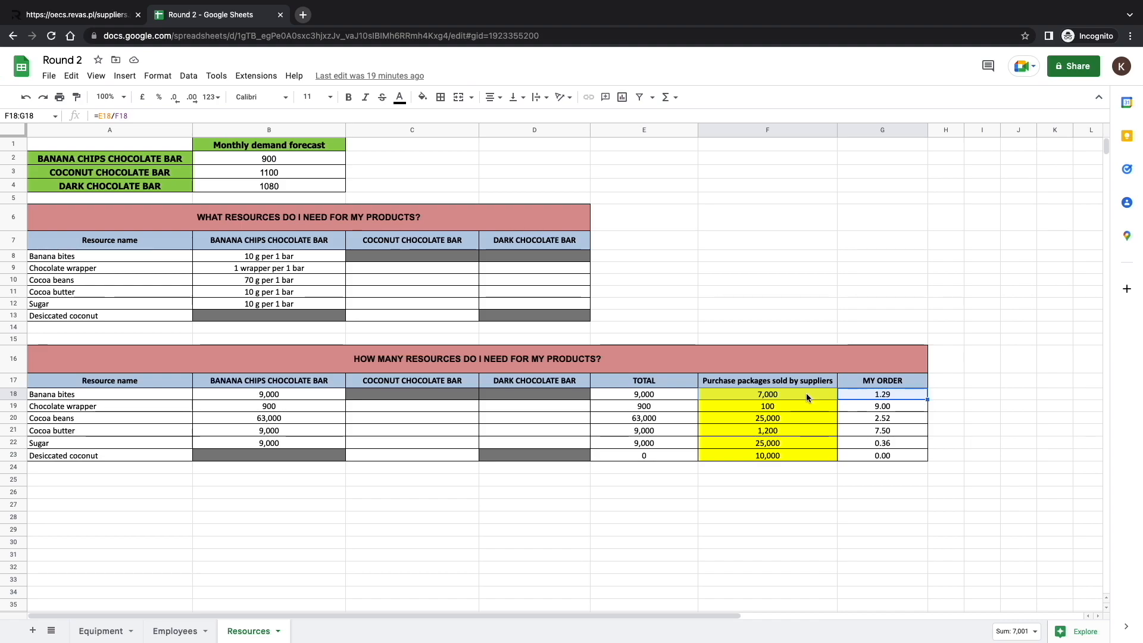
{"action": "left_click", "coordinate": [807, 396]}
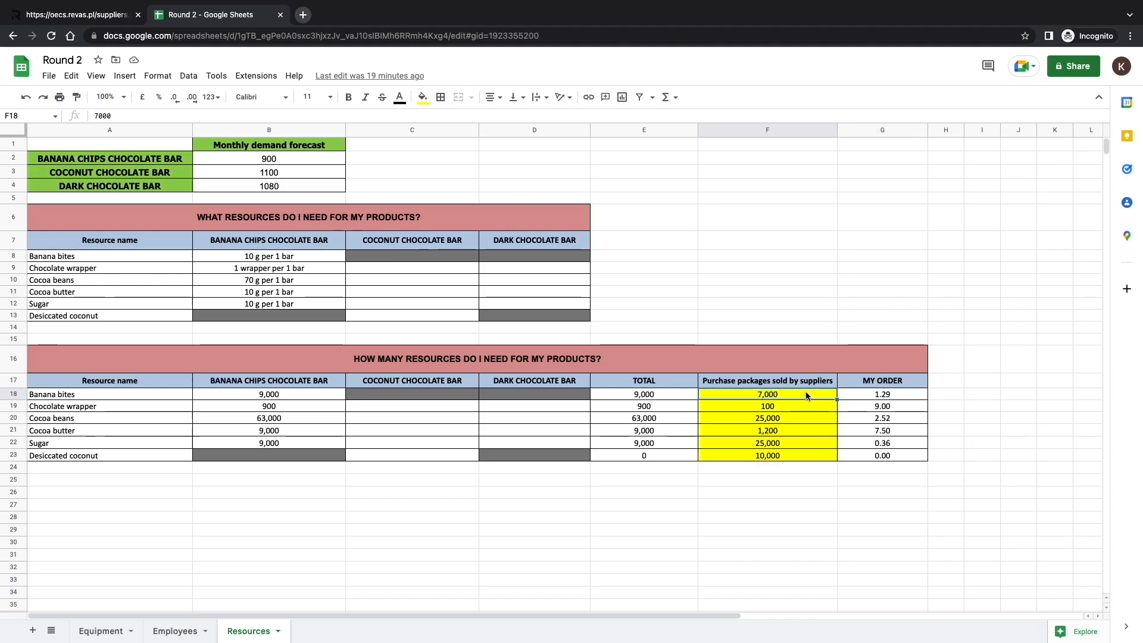
{"action": "left_click", "coordinate": [669, 281]}
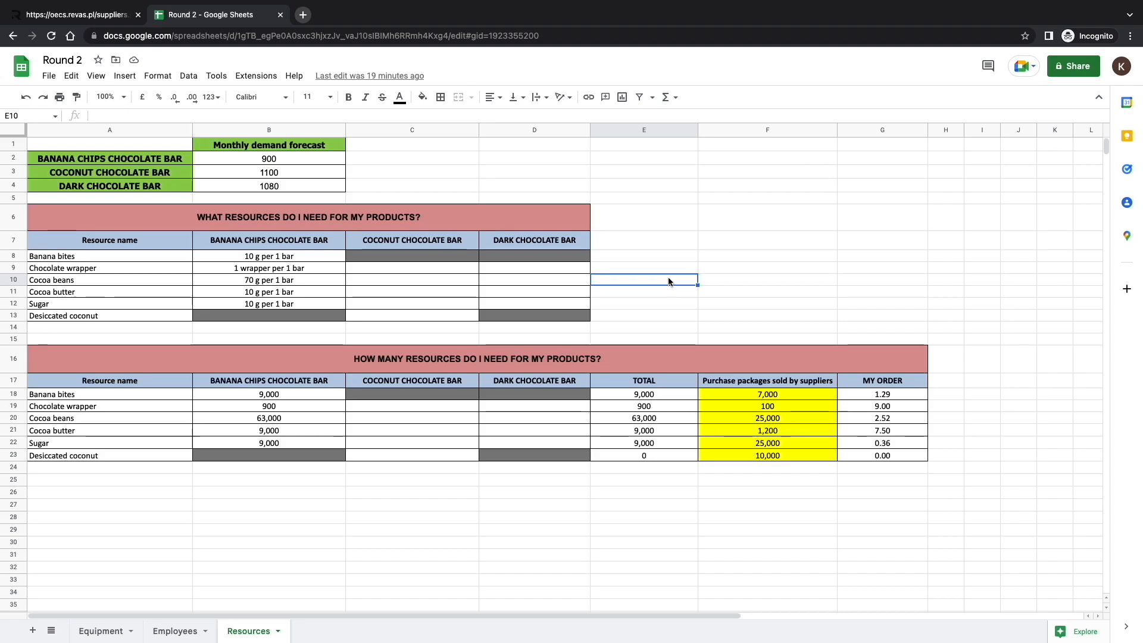
{"action": "left_click", "coordinate": [6, 394]}
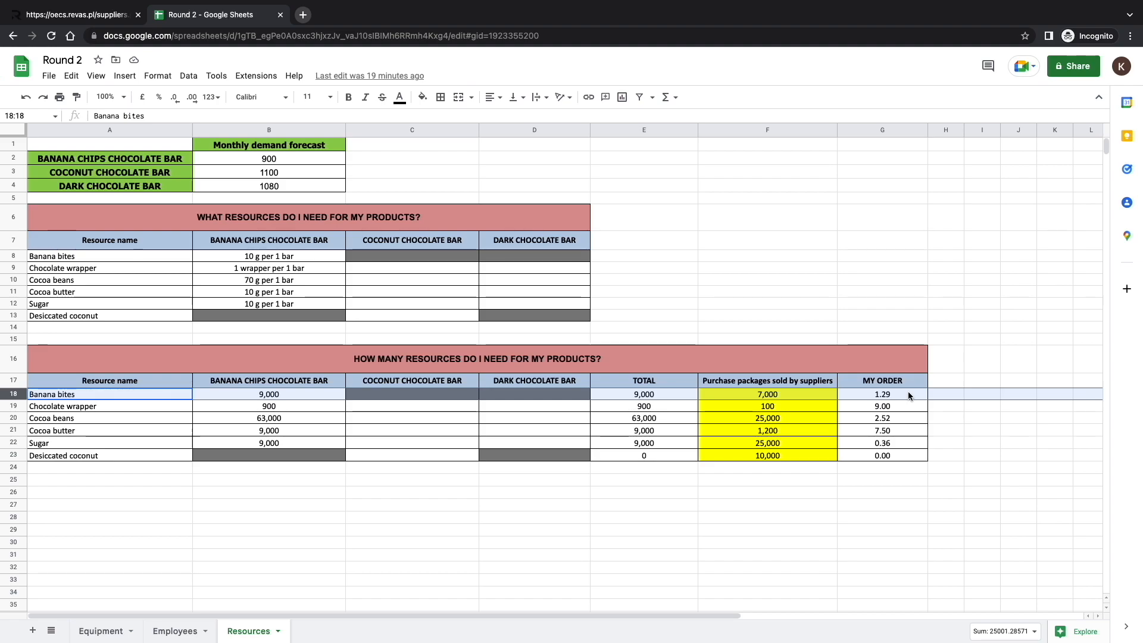
{"action": "left_click", "coordinate": [734, 317]}
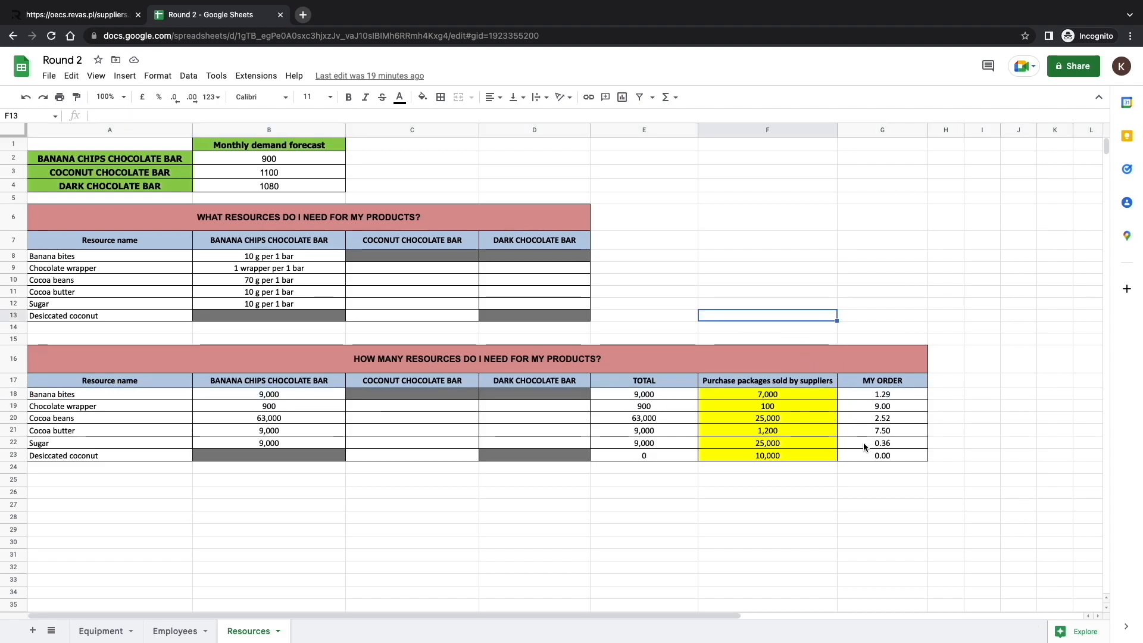
Return to the game's suppliers and enter an order of 2 two-star banana bites packages (7 kg) from Fullmix.
{"action": "left_click", "coordinate": [115, 19]}
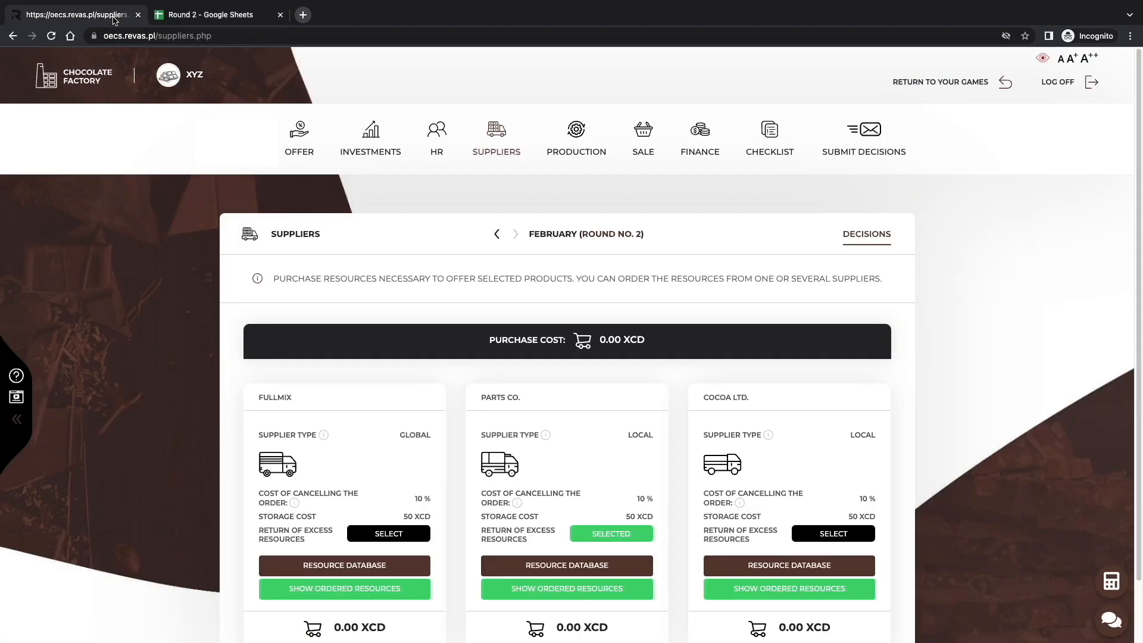
{"action": "left_click", "coordinate": [370, 569]}
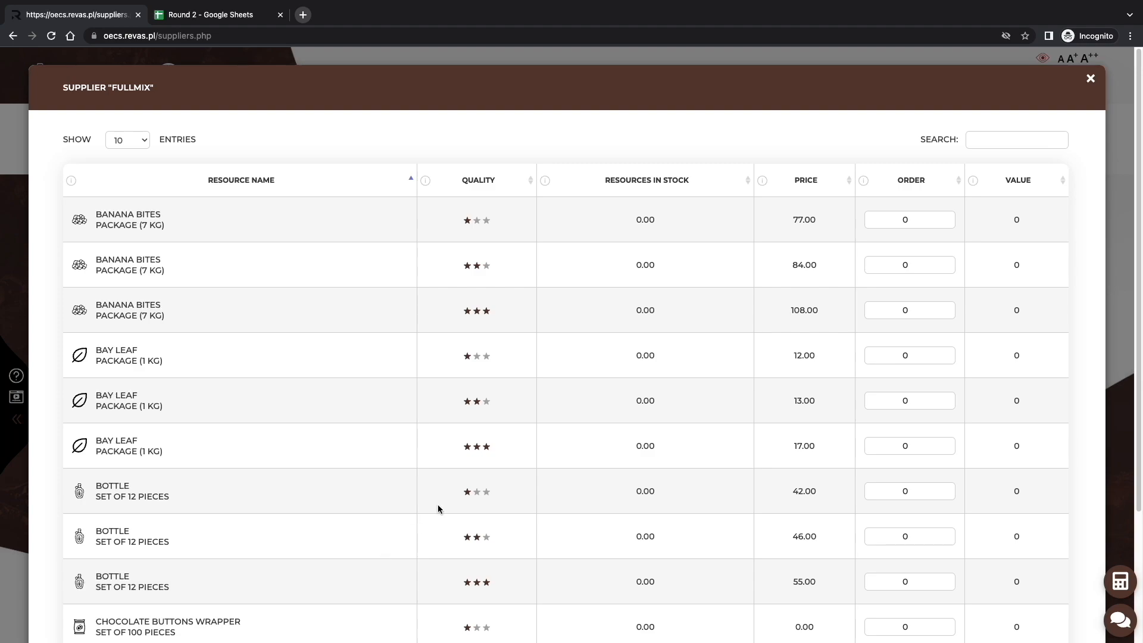
{"action": "left_click", "coordinate": [908, 264]}
{"action": "type", "text": "2"}
Search Fullmix's resources for "wrapper" and order 9 sets of the two-star chocolate wrapper.
{"action": "left_click", "coordinate": [981, 140]}
{"action": "type", "text": "wrapper"}
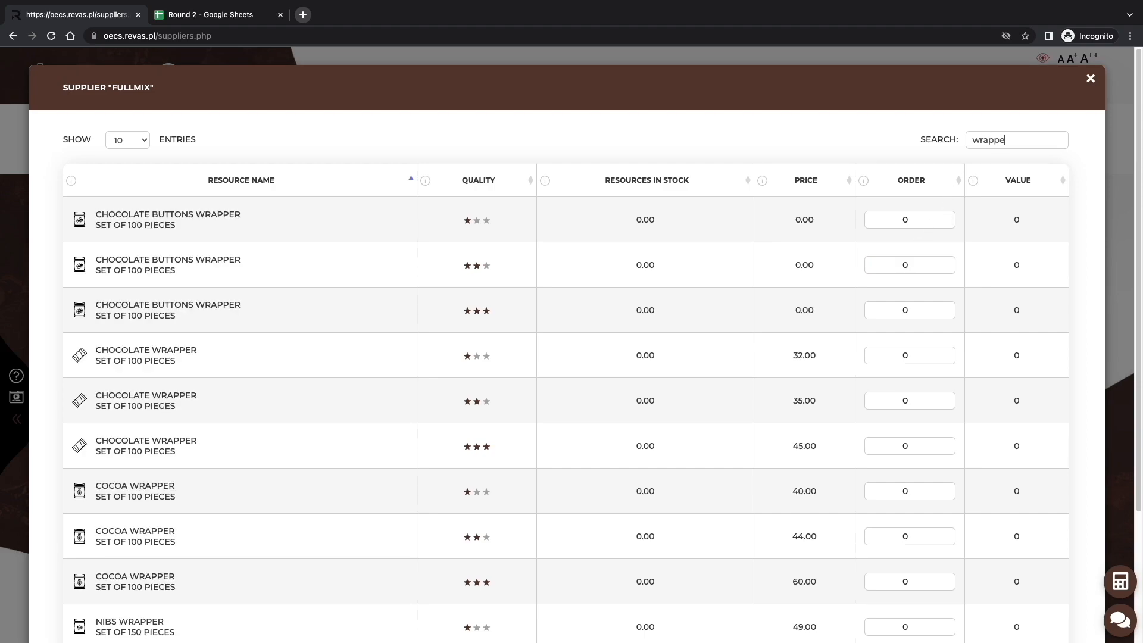
{"action": "left_click", "coordinate": [905, 400]}
{"action": "type", "text": "8"}
Search Fullmix's resources for "cocoa" and order 3 packages of two-star cocoa beans (25 kg).
{"action": "left_click", "coordinate": [1032, 147]}
{"action": "key", "text": "BackSpace"}
{"action": "key", "text": "BackSpace"}
{"action": "key", "text": "BackSpace"}
{"action": "key", "text": "BackSpace"}
{"action": "key", "text": "BackSpace"}
{"action": "key", "text": "BackSpace"}
{"action": "key", "text": "BackSpace"}
{"action": "type", "text": "c"}
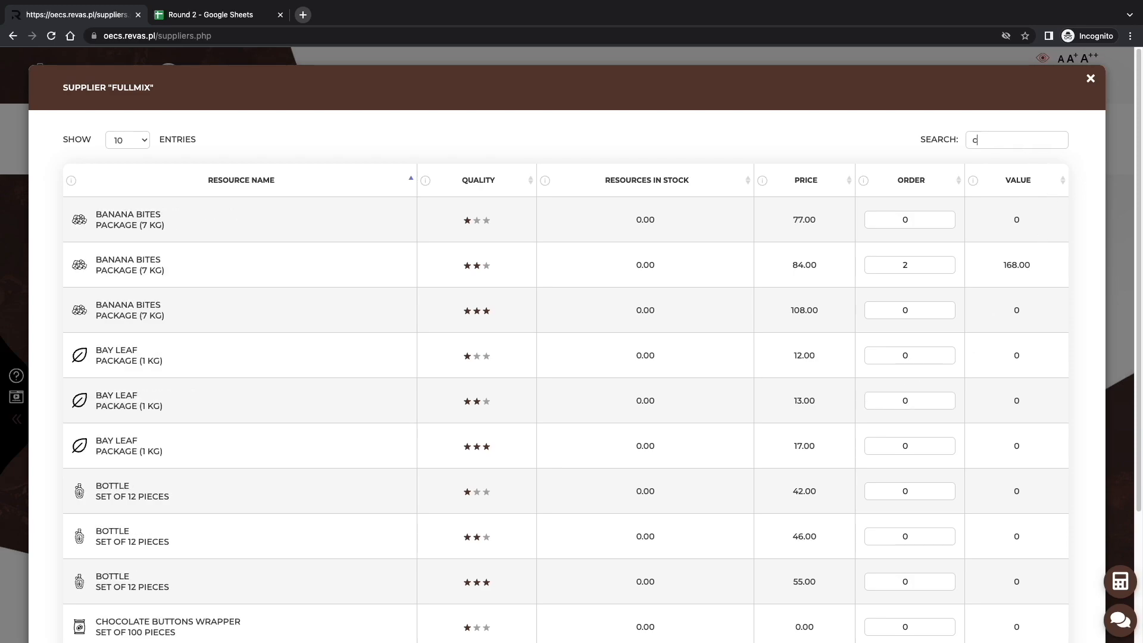
{"action": "type", "text": "ocoa"}
{"action": "left_click", "coordinate": [917, 263]}
{"action": "type", "text": "3"}
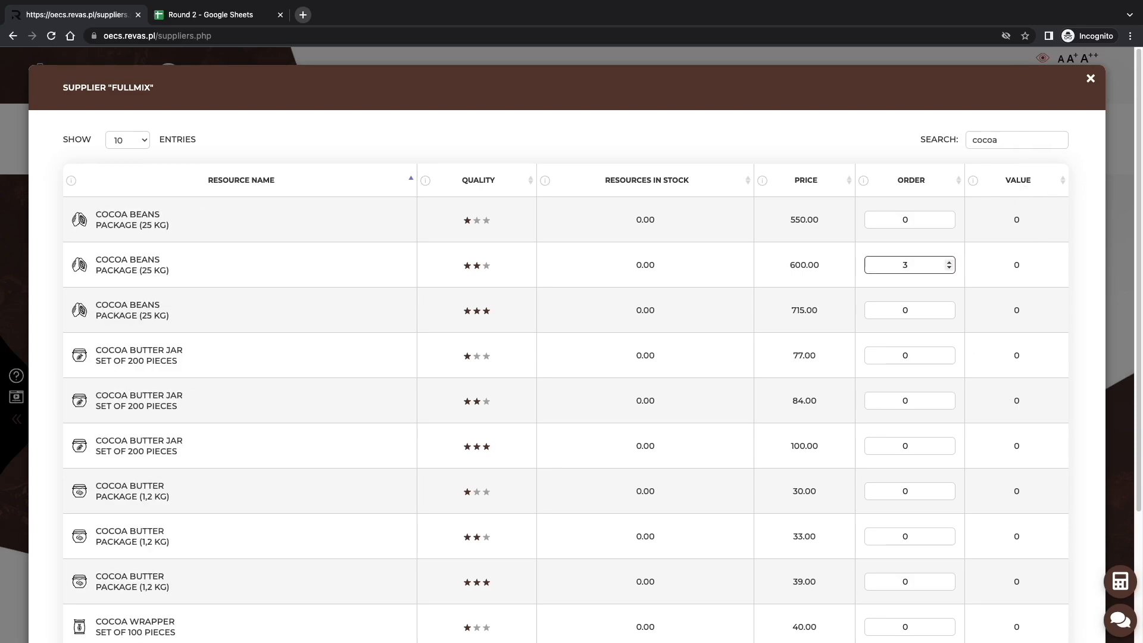
Search Fullmix's resources for "butter" and order 8 packages of two-star cocoa butter (1.2 kg).
{"action": "double_click", "coordinate": [1013, 140]}
{"action": "type", "text": "butter"}
{"action": "left_click", "coordinate": [932, 394]}
{"action": "type", "text": "8"}
Find sugar in Fullmix's resources, order 1 two-star package (25 kg), and save the whole order.
{"action": "double_click", "coordinate": [1034, 138]}
{"action": "type", "text": "sug"}
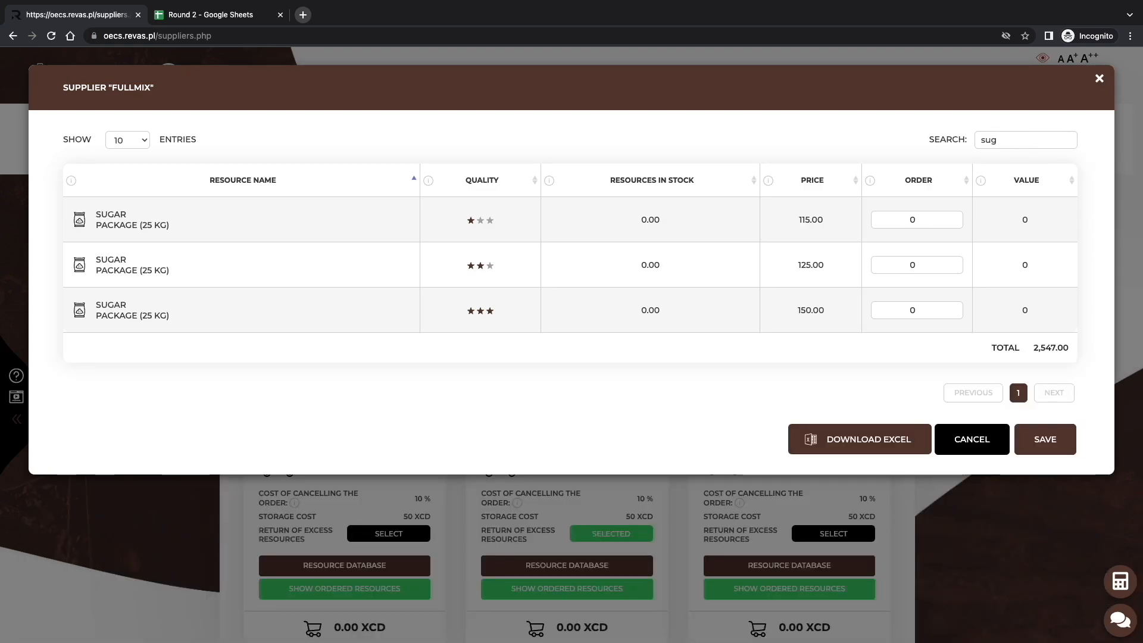
{"action": "left_click", "coordinate": [914, 262]}
{"action": "type", "text": "1"}
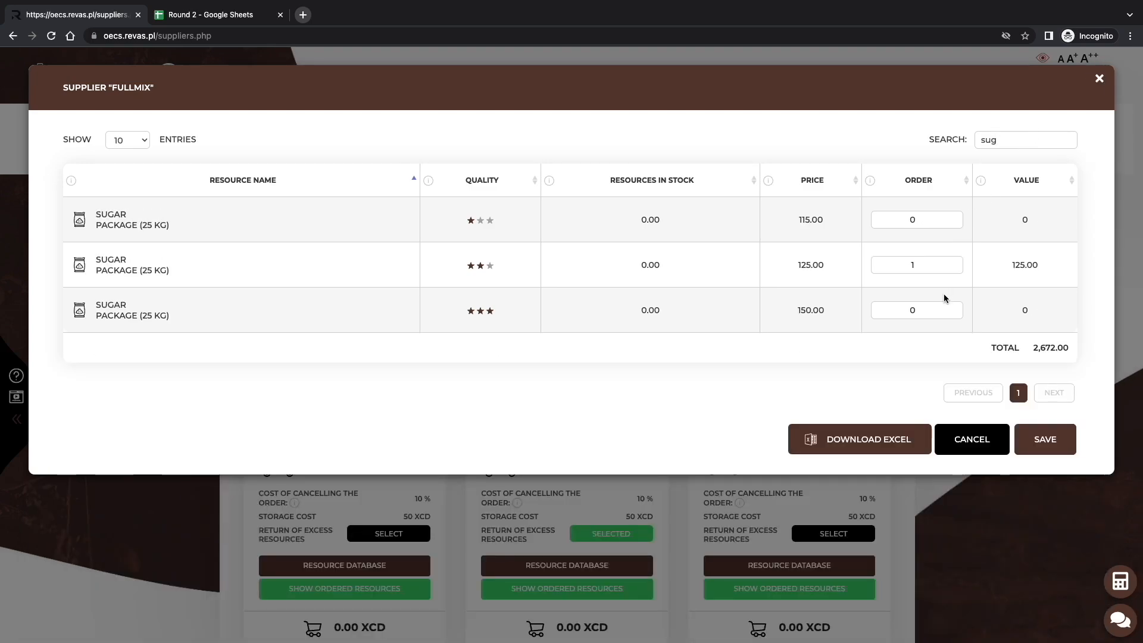
{"action": "left_click", "coordinate": [1035, 436]}
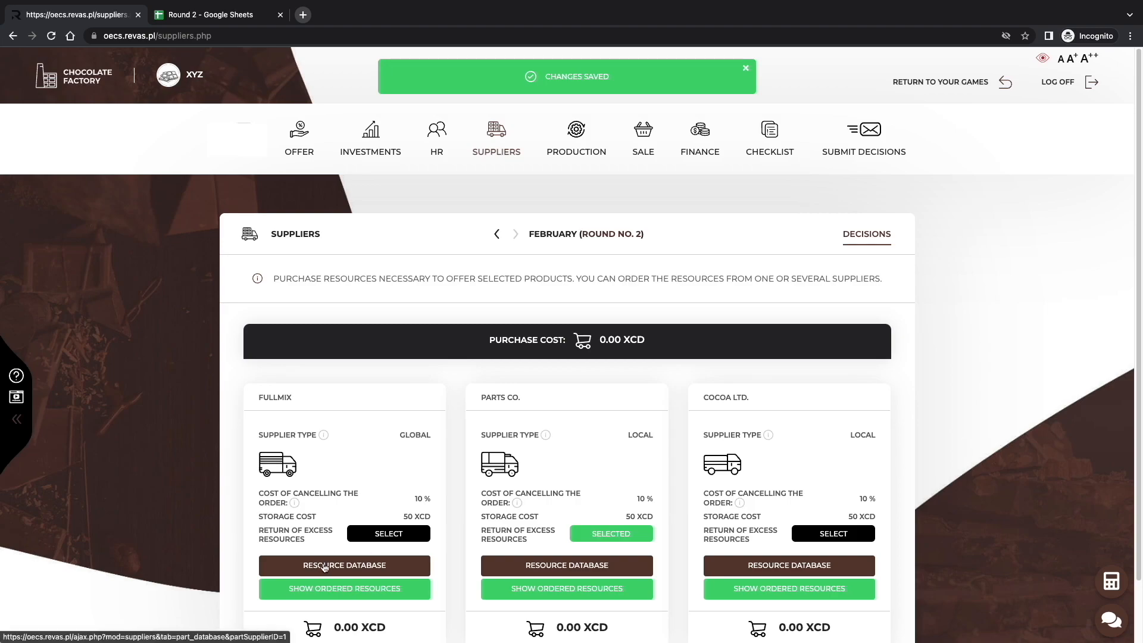
Review the resources ordered from Fullmix, raise the chocolate wrapper quantity and restore it to 9, and close the order.
{"action": "left_click", "coordinate": [336, 587]}
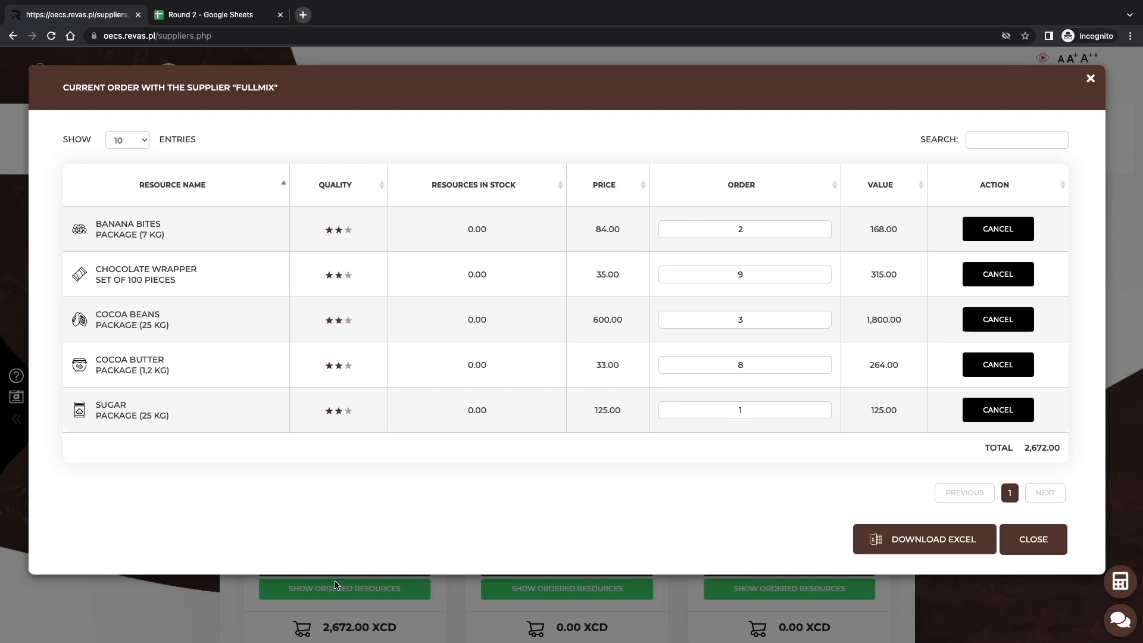
{"action": "left_click", "coordinate": [825, 271]}
{"action": "left_click", "coordinate": [825, 277]}
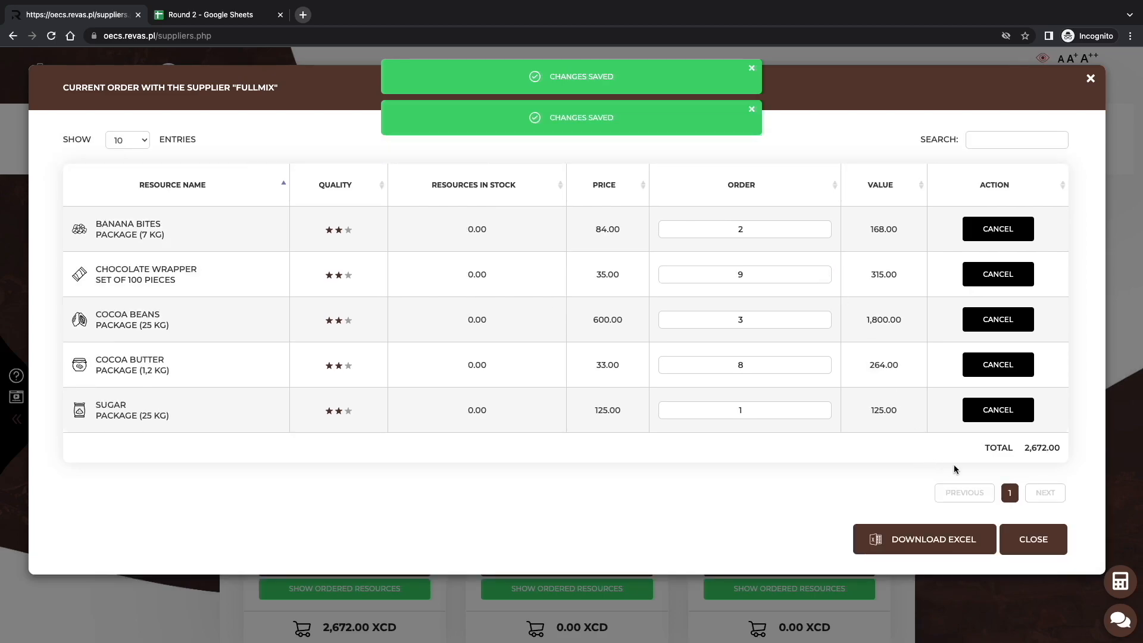
{"action": "left_click", "coordinate": [1028, 531]}
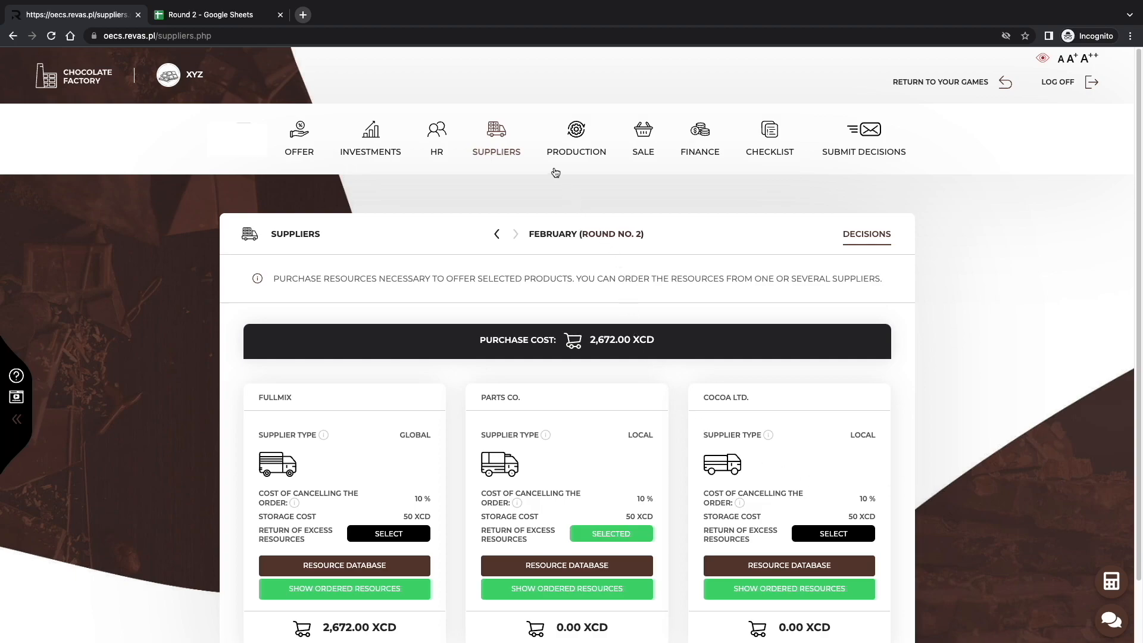
Set the Banana Chips Chocolate Bar's production volume to 900 and check whether the resources are sufficient.
{"action": "left_click", "coordinate": [569, 149]}
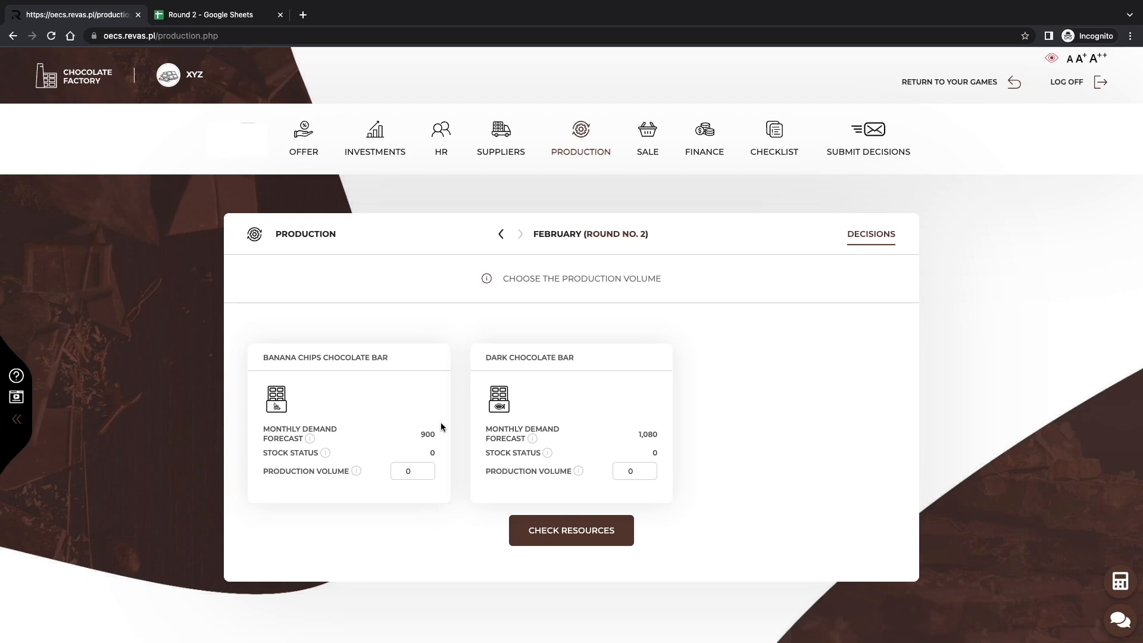
{"action": "left_click", "coordinate": [413, 465]}
{"action": "type", "text": "900"}
{"action": "left_click", "coordinate": [523, 536]}
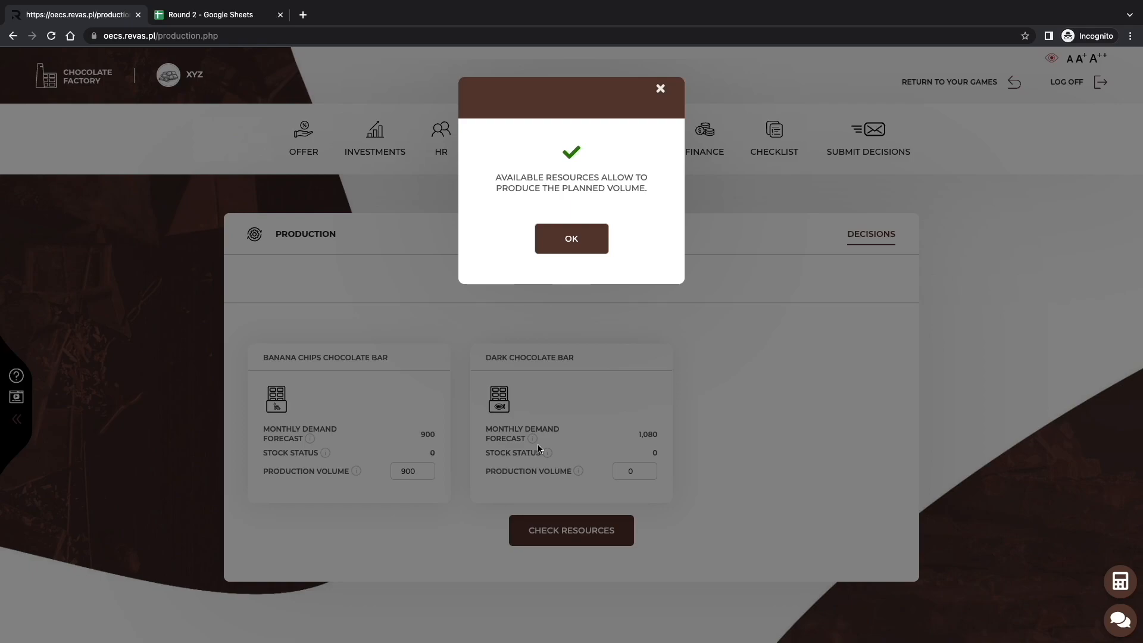
{"action": "left_click", "coordinate": [572, 252]}
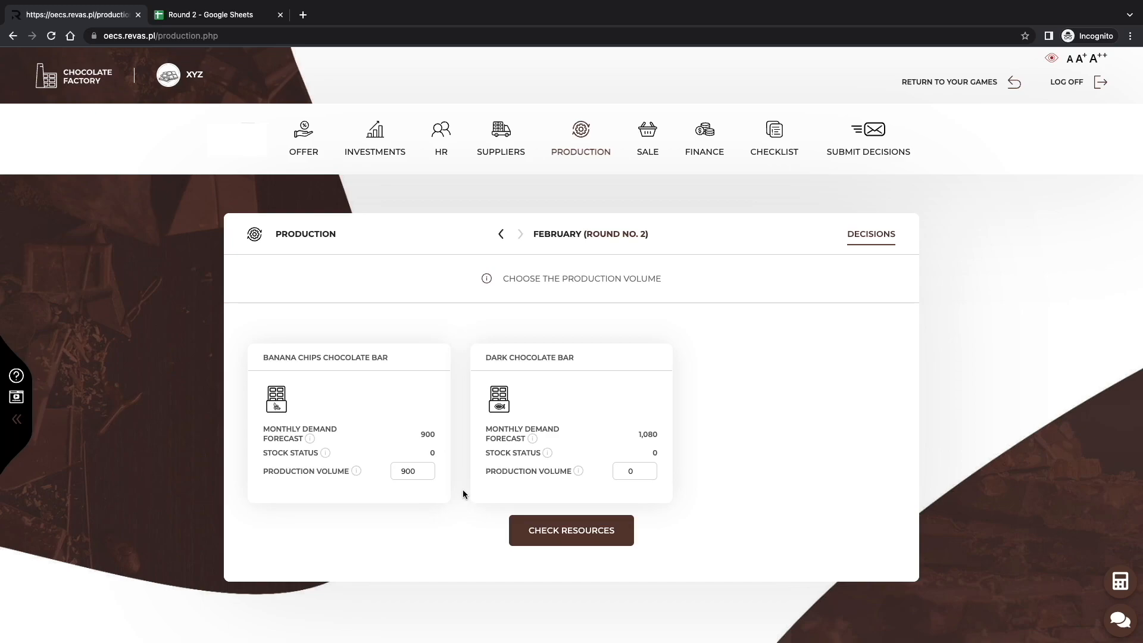
Select the Banana Chips Chocolate Bar for sale and set its price to 9,5 XCD.
{"action": "left_click", "coordinate": [648, 153]}
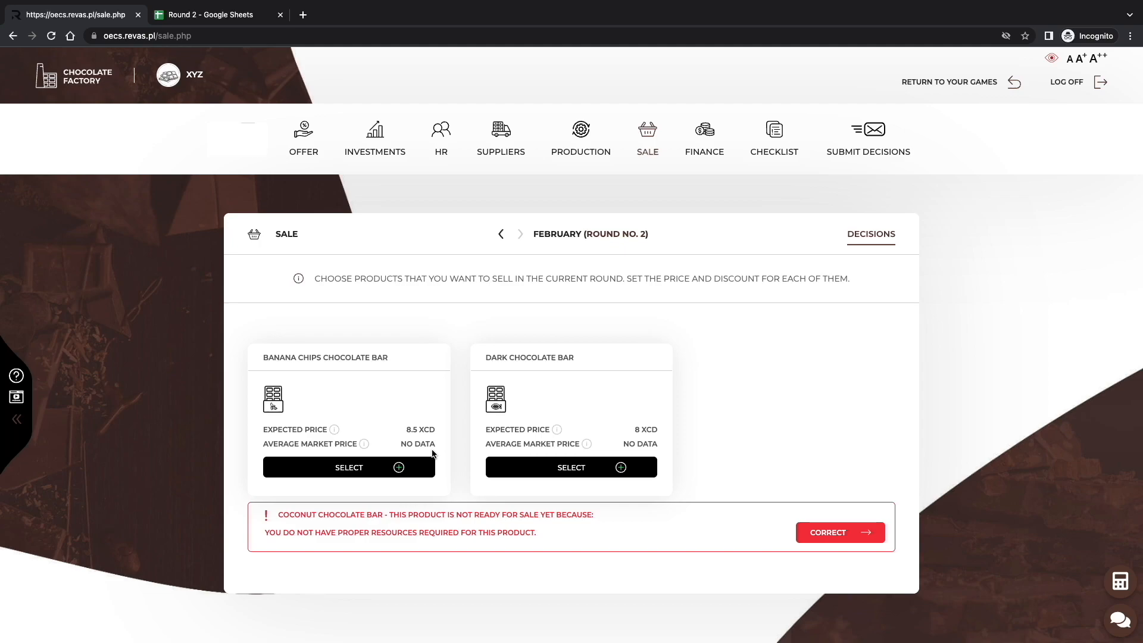
{"action": "left_click", "coordinate": [404, 470]}
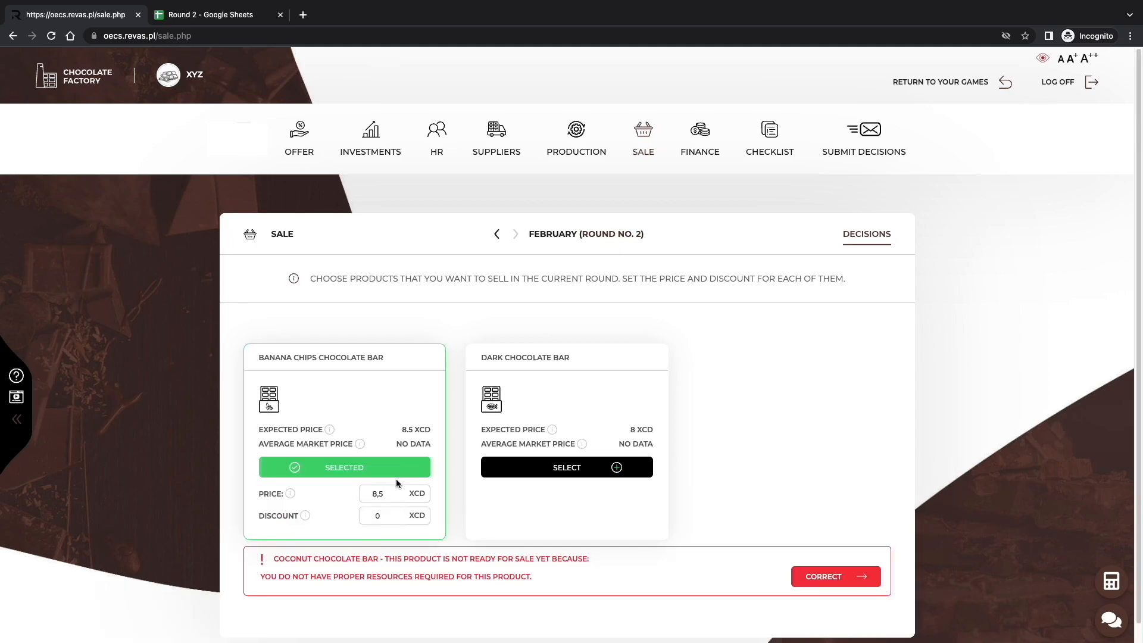
{"action": "left_click", "coordinate": [387, 492]}
{"action": "key", "text": "BackSpace"}
{"action": "key", "text": "BackSpace"}
{"action": "key", "text": "BackSpace"}
{"action": "type", "text": "9,5"}
Set the Banana Chips Chocolate Bar's discount to 0,5 XCD.
{"action": "left_click", "coordinate": [384, 513]}
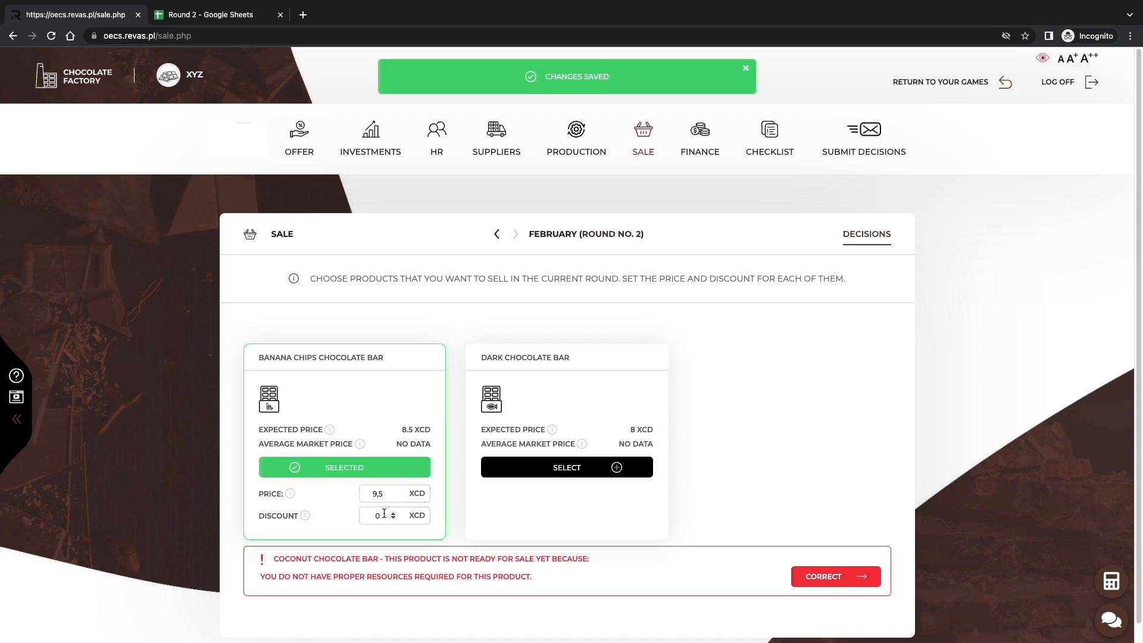
{"action": "left_click", "coordinate": [387, 515]}
{"action": "type", "text": ",5"}
{"action": "left_click", "coordinate": [446, 517]}
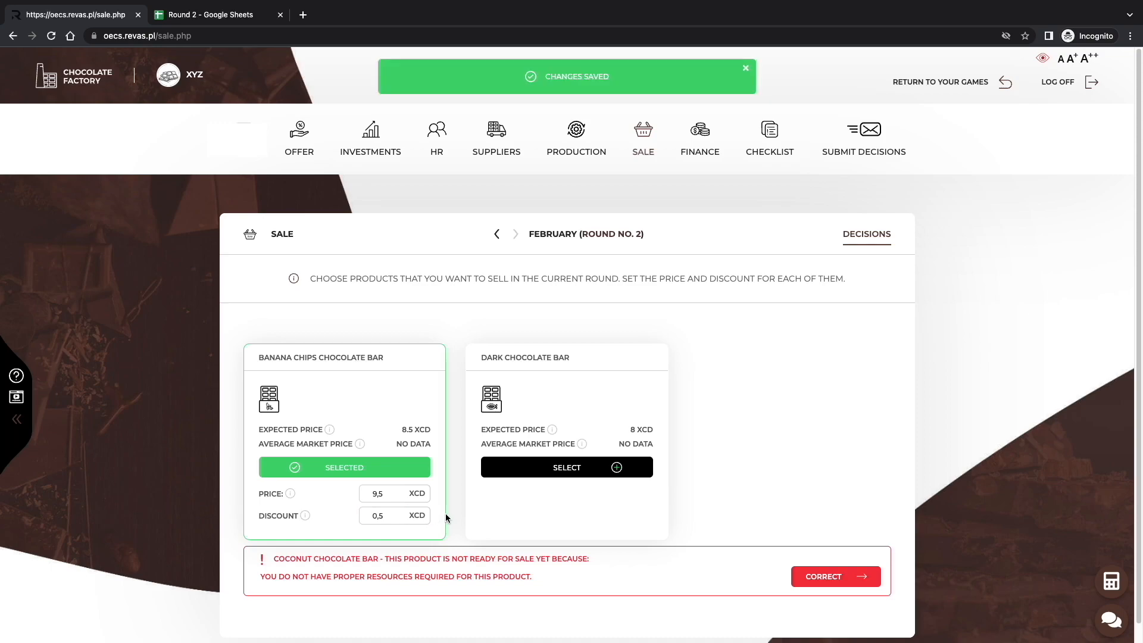
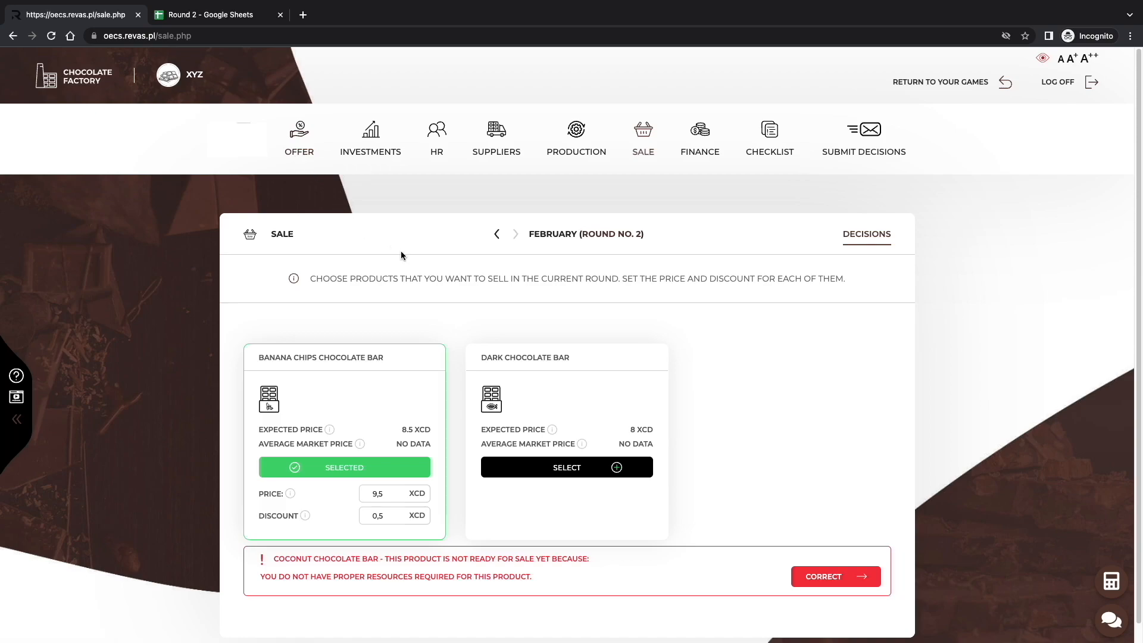
Create a bank deposit of 20000 XCD with a length of 2 rounds.
{"action": "mouse_move", "coordinate": [690, 158]}
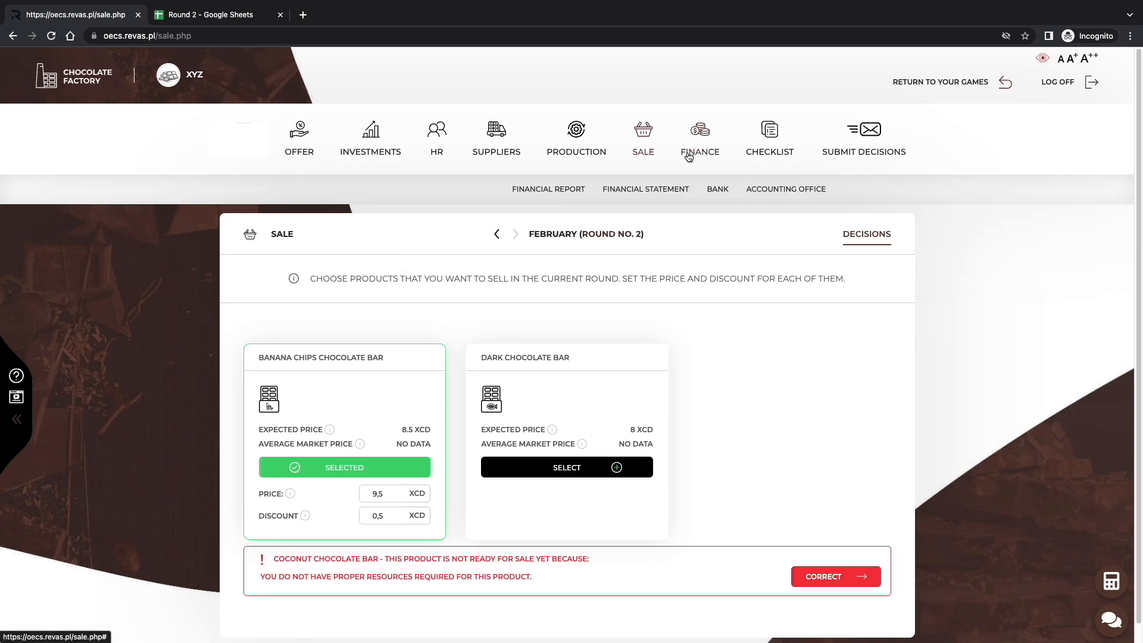
{"action": "left_click", "coordinate": [717, 190]}
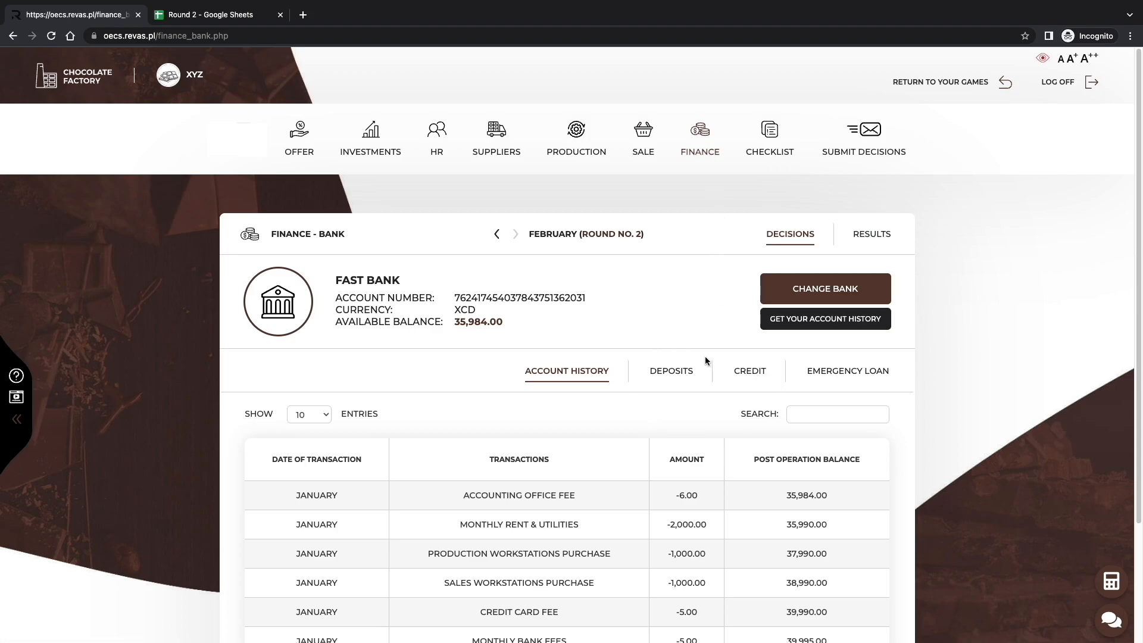
{"action": "left_click", "coordinate": [689, 371]}
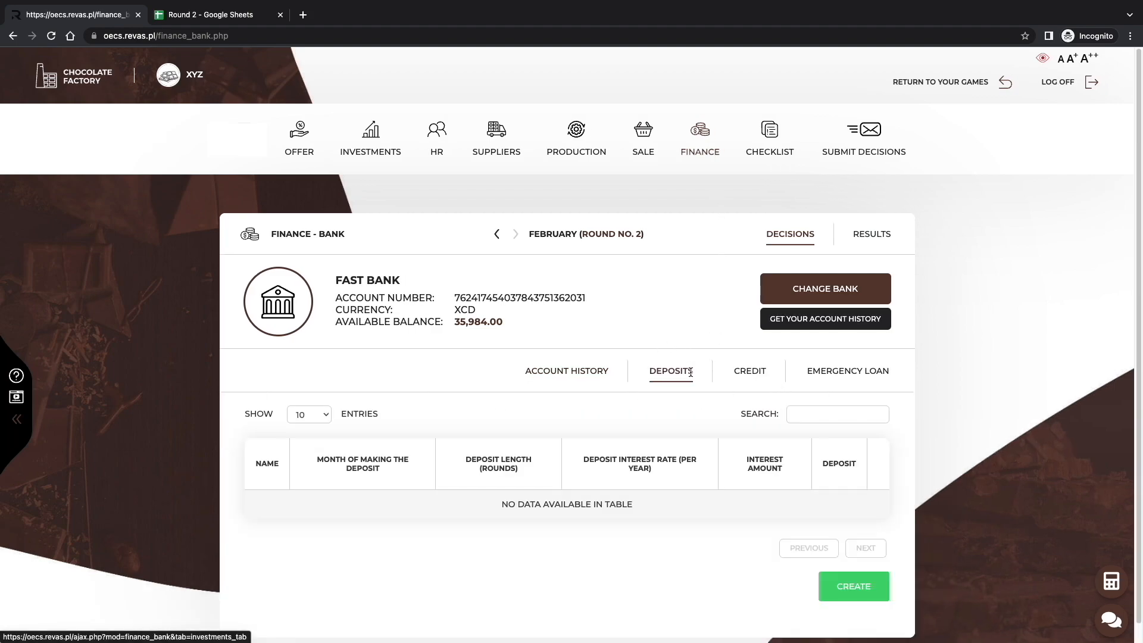
{"action": "left_click", "coordinate": [852, 586]}
{"action": "left_click", "coordinate": [433, 359]}
{"action": "left_click", "coordinate": [720, 355]}
{"action": "type", "text": "20000"}
{"action": "left_click", "coordinate": [774, 409]}
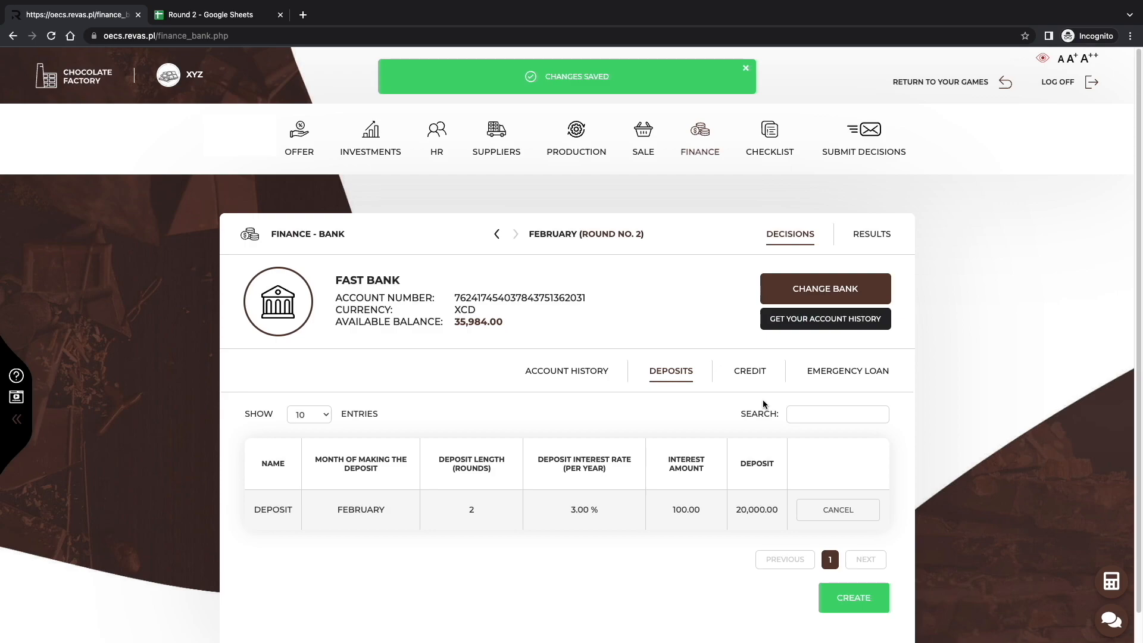
Take a bank credit of 10000 XCD with a length of 2 rounds.
{"action": "left_click", "coordinate": [750, 371]}
{"action": "left_click", "coordinate": [815, 580]}
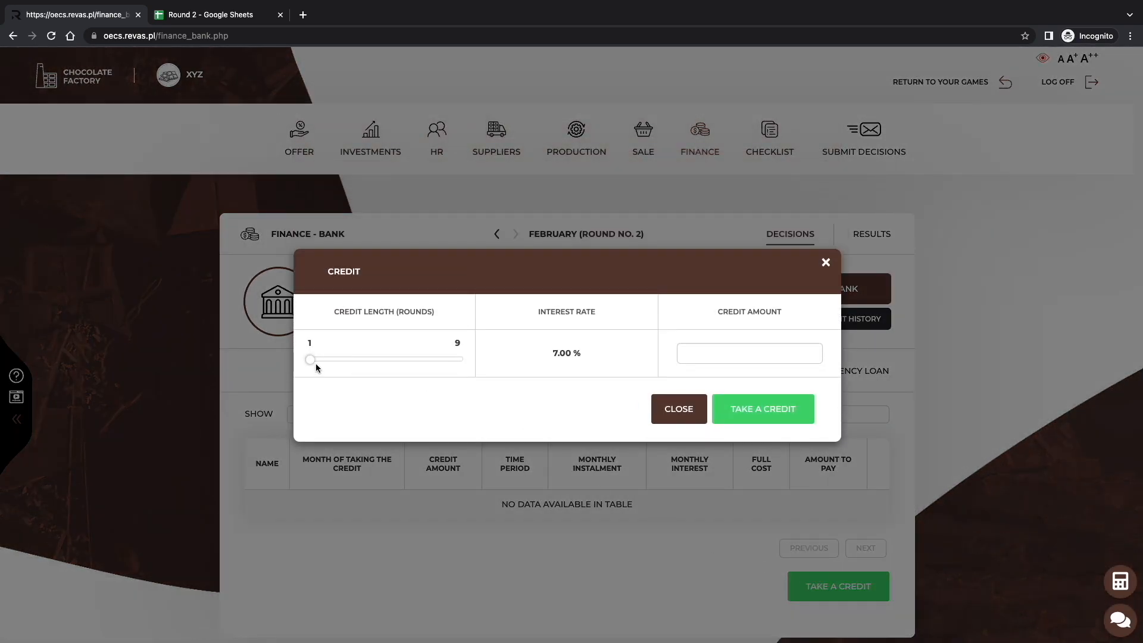
{"action": "left_click_drag", "start_coordinate": [315, 363], "coordinate": [327, 364]}
{"action": "left_click", "coordinate": [740, 359]}
{"action": "type", "text": "10000"}
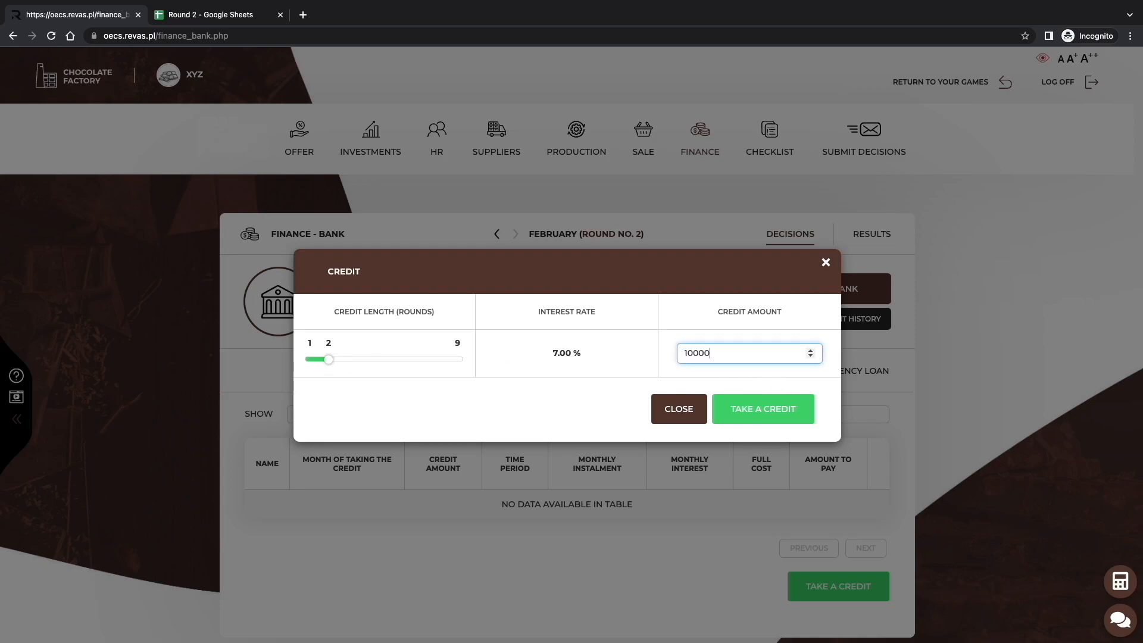
{"action": "left_click", "coordinate": [743, 402]}
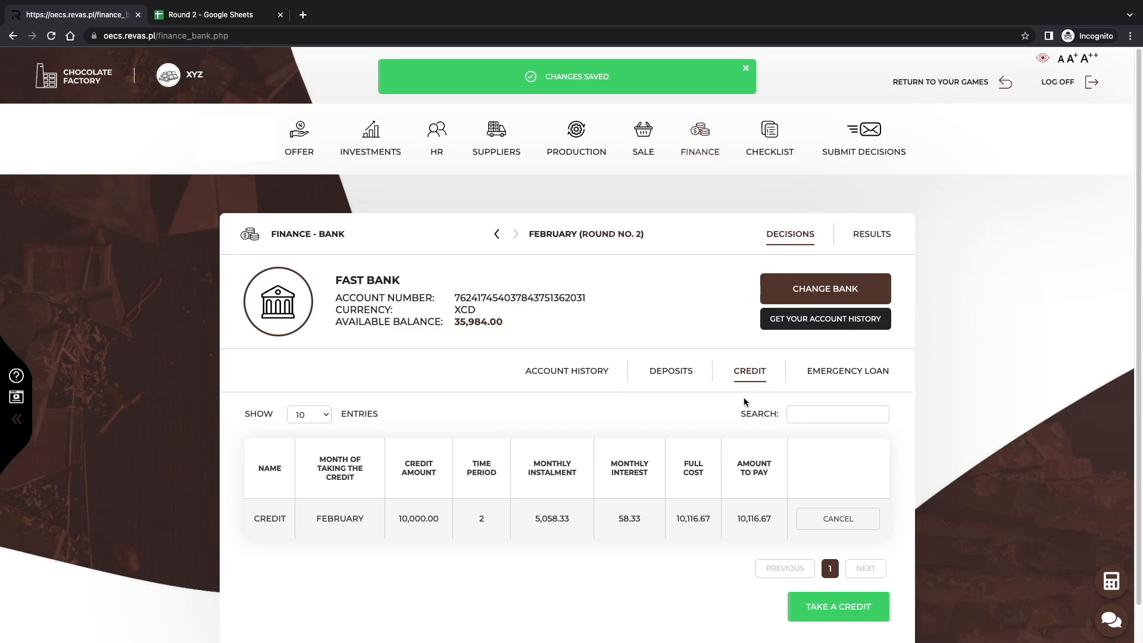
Cancel both the February credit and the February deposit.
{"action": "left_click", "coordinate": [837, 519]}
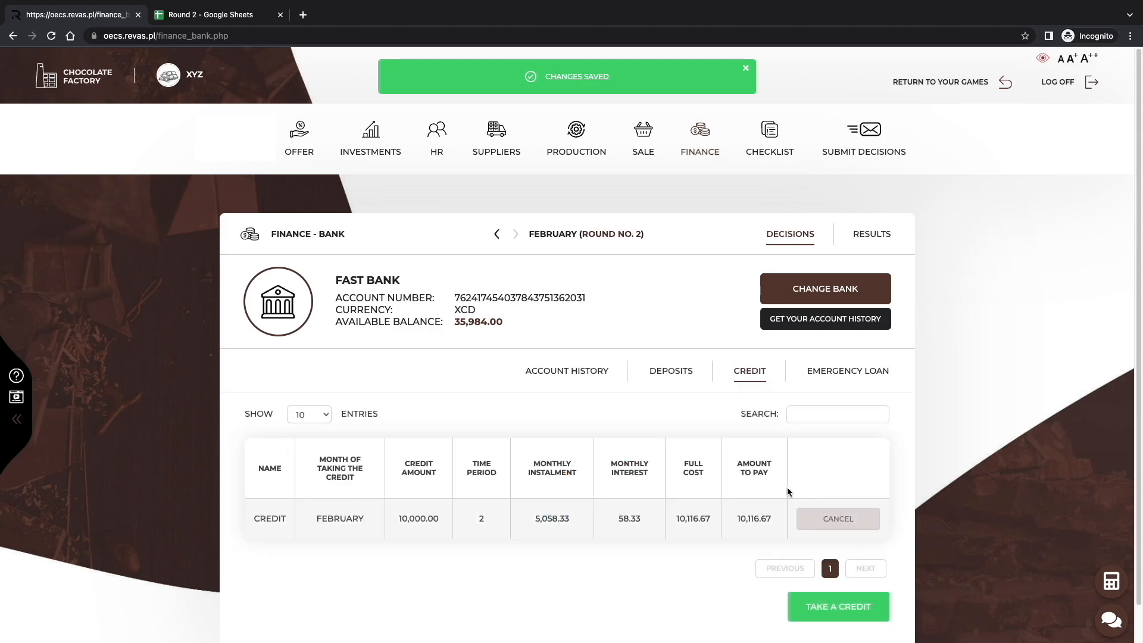
{"action": "left_click", "coordinate": [688, 367]}
{"action": "left_click", "coordinate": [838, 509]}
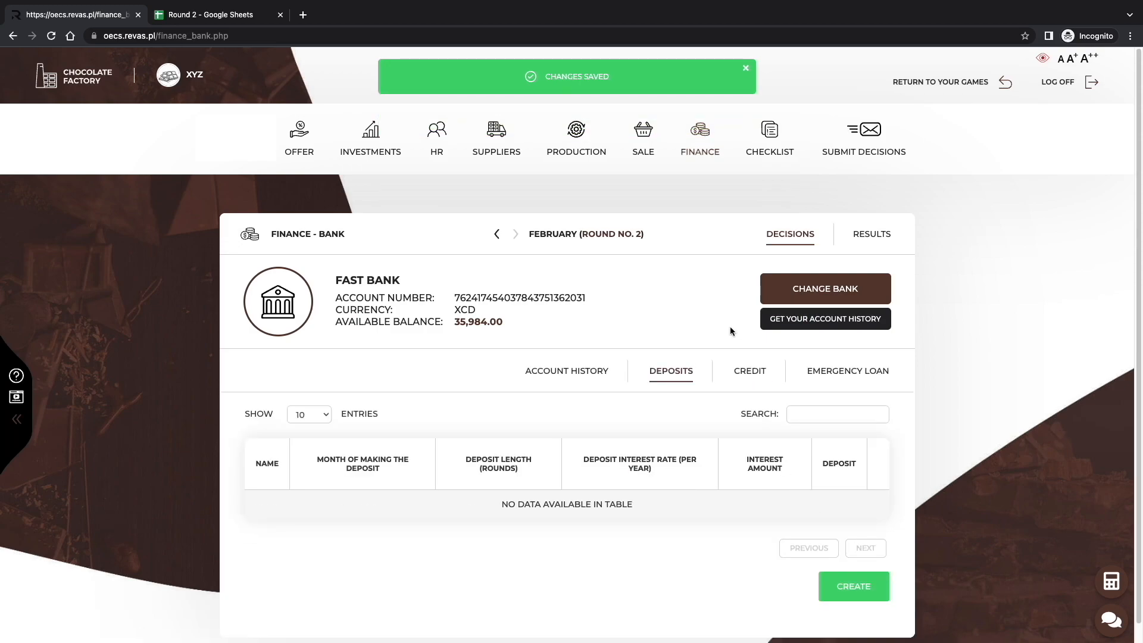
Review the January transactions in the bank account history.
{"action": "left_click", "coordinate": [582, 364]}
{"action": "scroll", "coordinate": [745, 459], "scroll_direction": "down", "scroll_amount": 2}
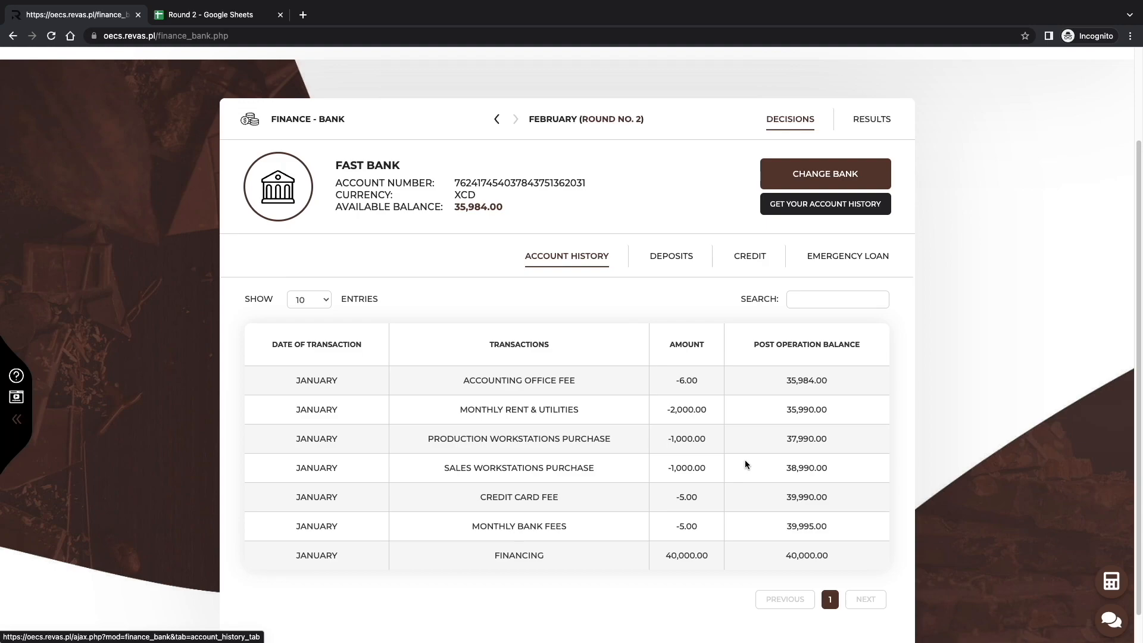
{"action": "scroll", "coordinate": [745, 460], "scroll_direction": "up", "scroll_amount": 2}
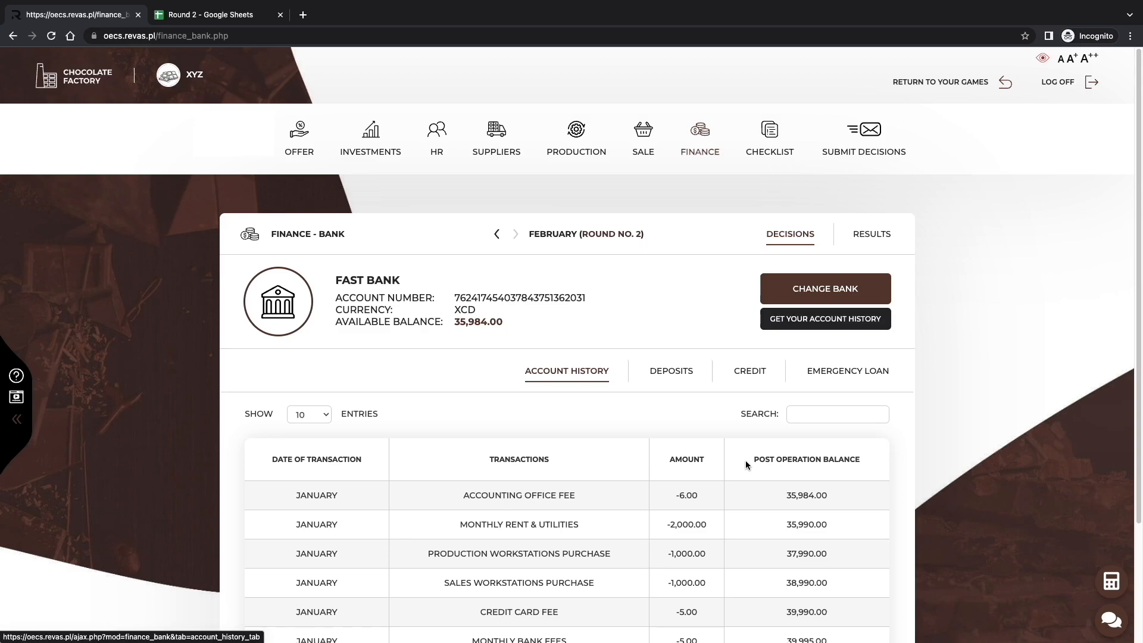
Select the purchase of one production workstation and one sales workstation for 1,000 XCD each.
{"action": "left_click", "coordinate": [394, 159]}
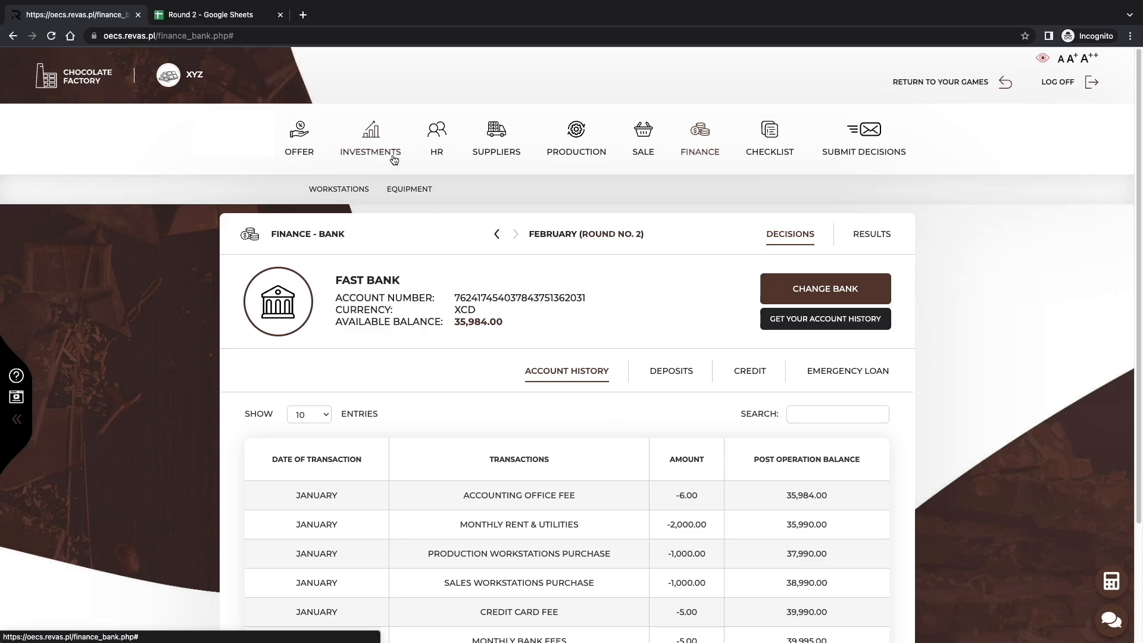
{"action": "left_click", "coordinate": [354, 193]}
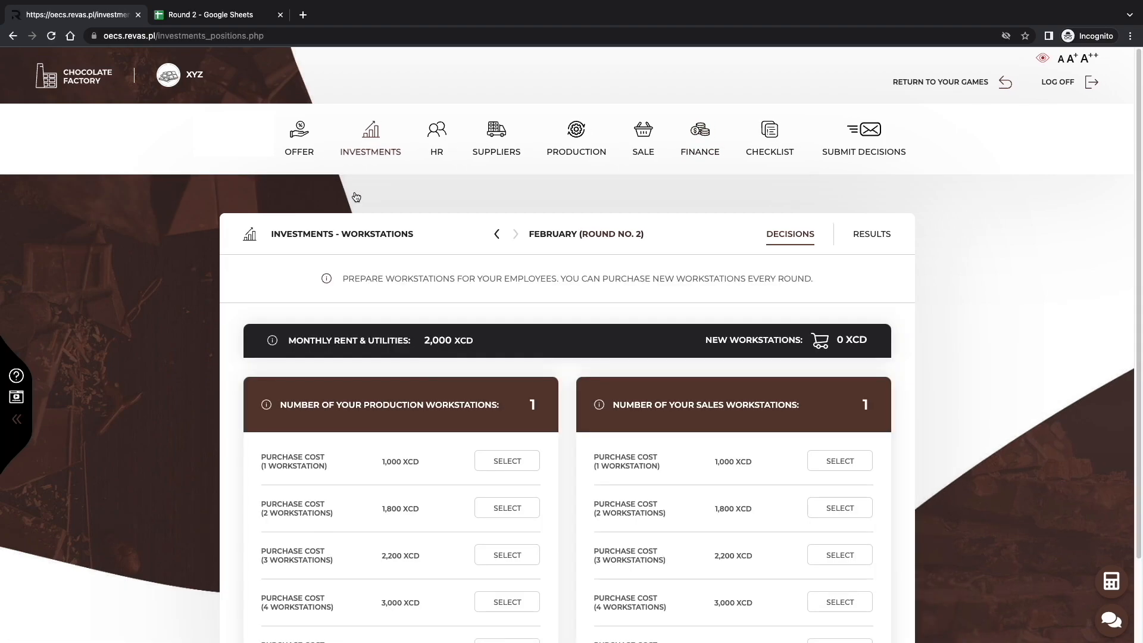
{"action": "scroll", "coordinate": [666, 494], "scroll_direction": "down", "scroll_amount": 2}
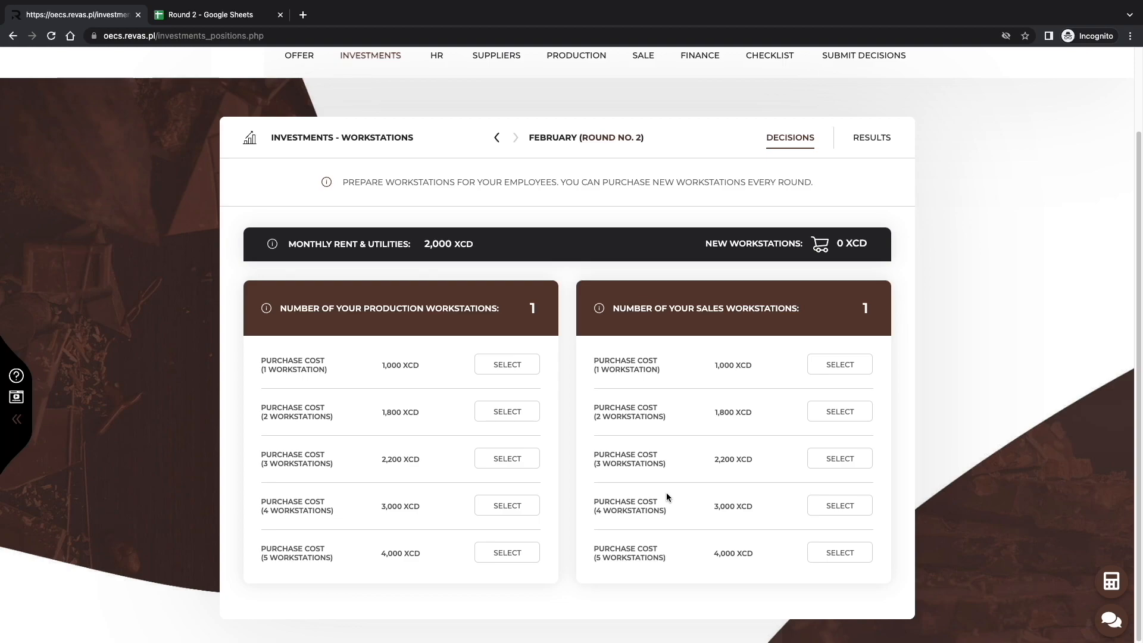
{"action": "left_click", "coordinate": [489, 364]}
{"action": "left_click", "coordinate": [843, 369]}
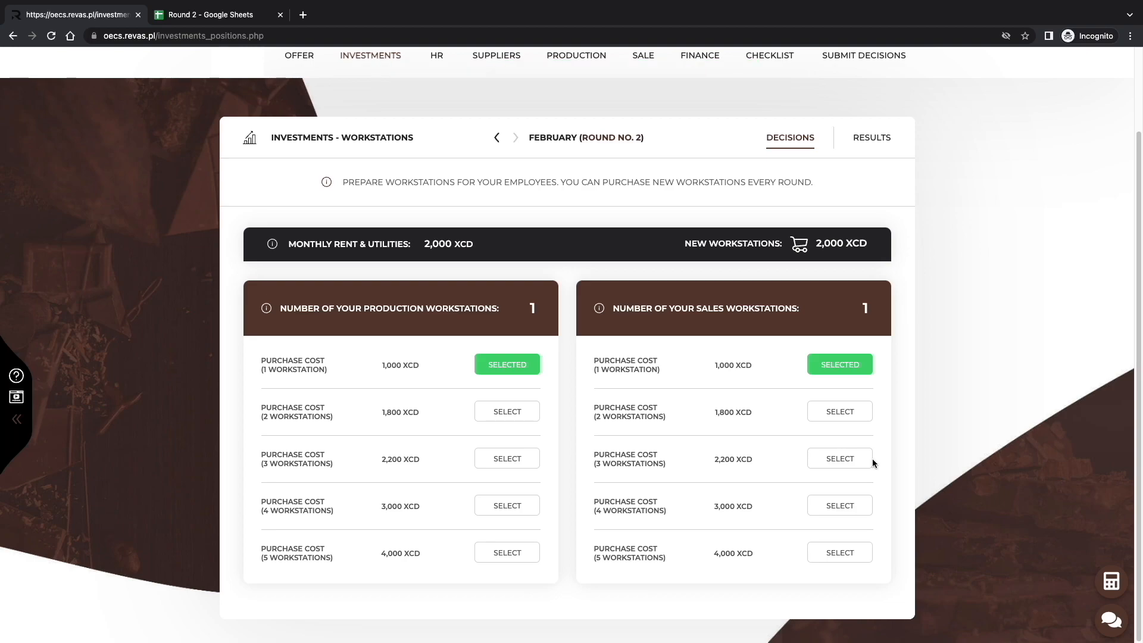
Check the round 2 decisions for mistakes in the checklist.
{"action": "scroll", "coordinate": [873, 462], "scroll_direction": "up", "scroll_amount": 3}
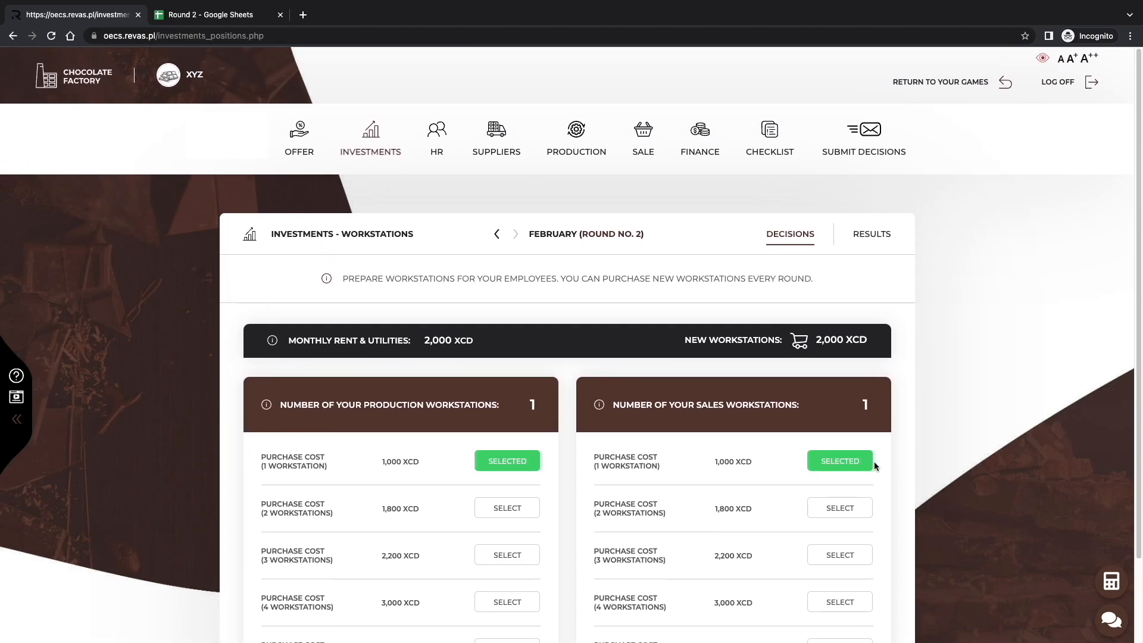
{"action": "left_click", "coordinate": [782, 143]}
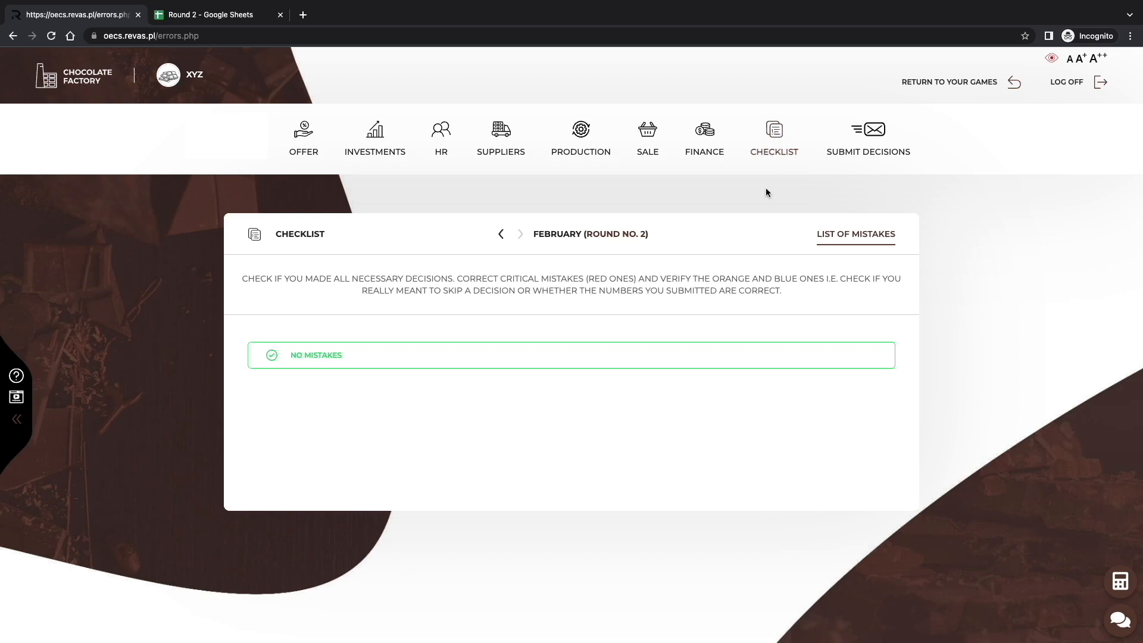